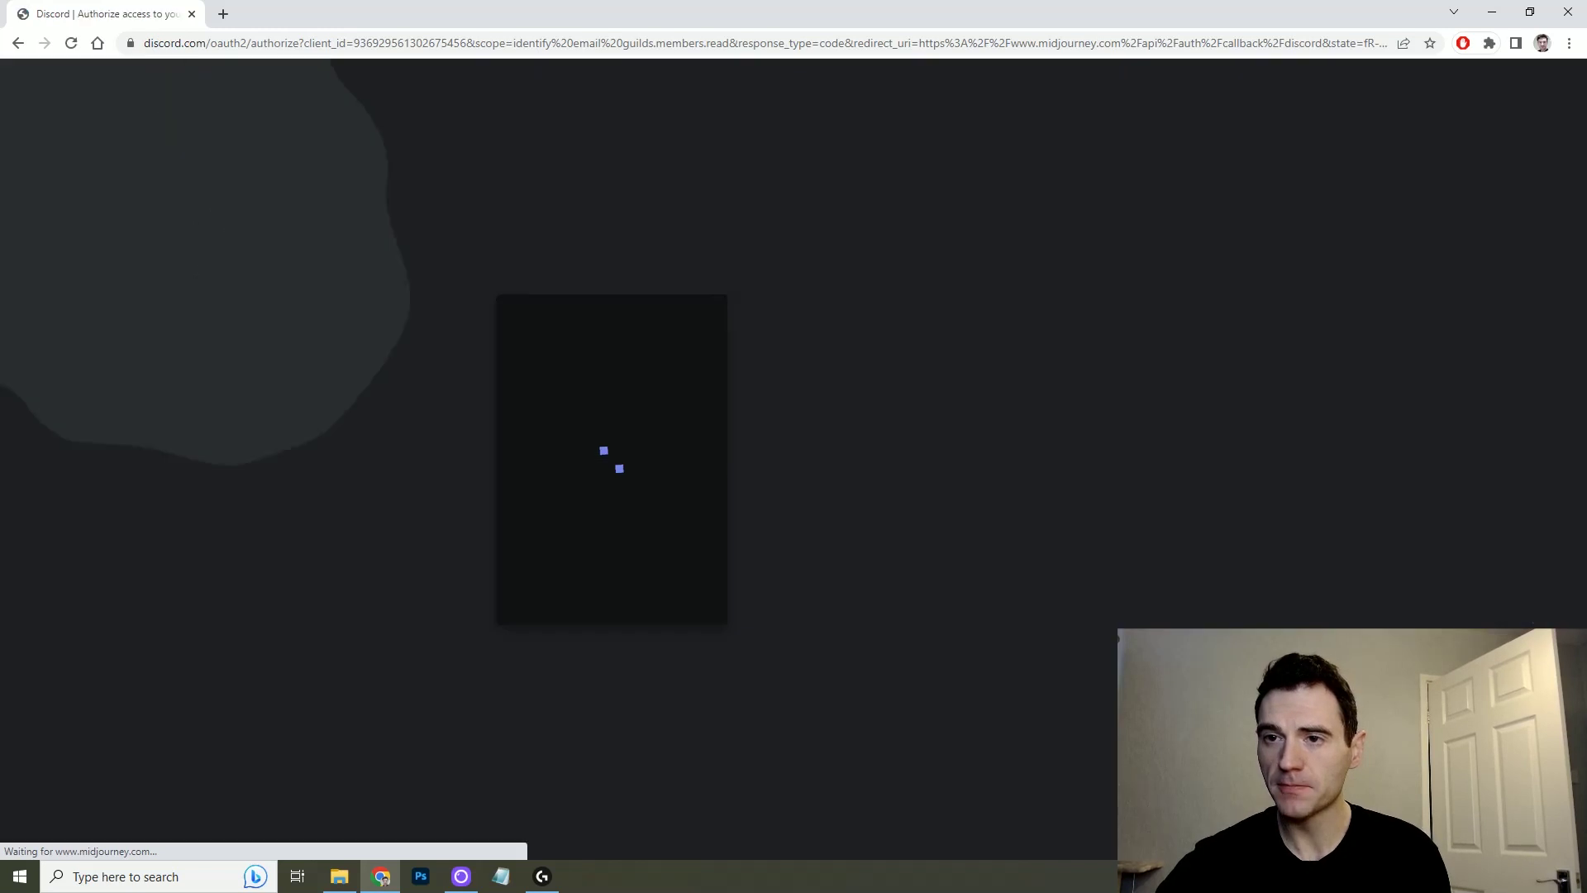
Authorize Midjourney's Discord access and view the Standard Plan on the Manage Subscription page
click(757, 768)
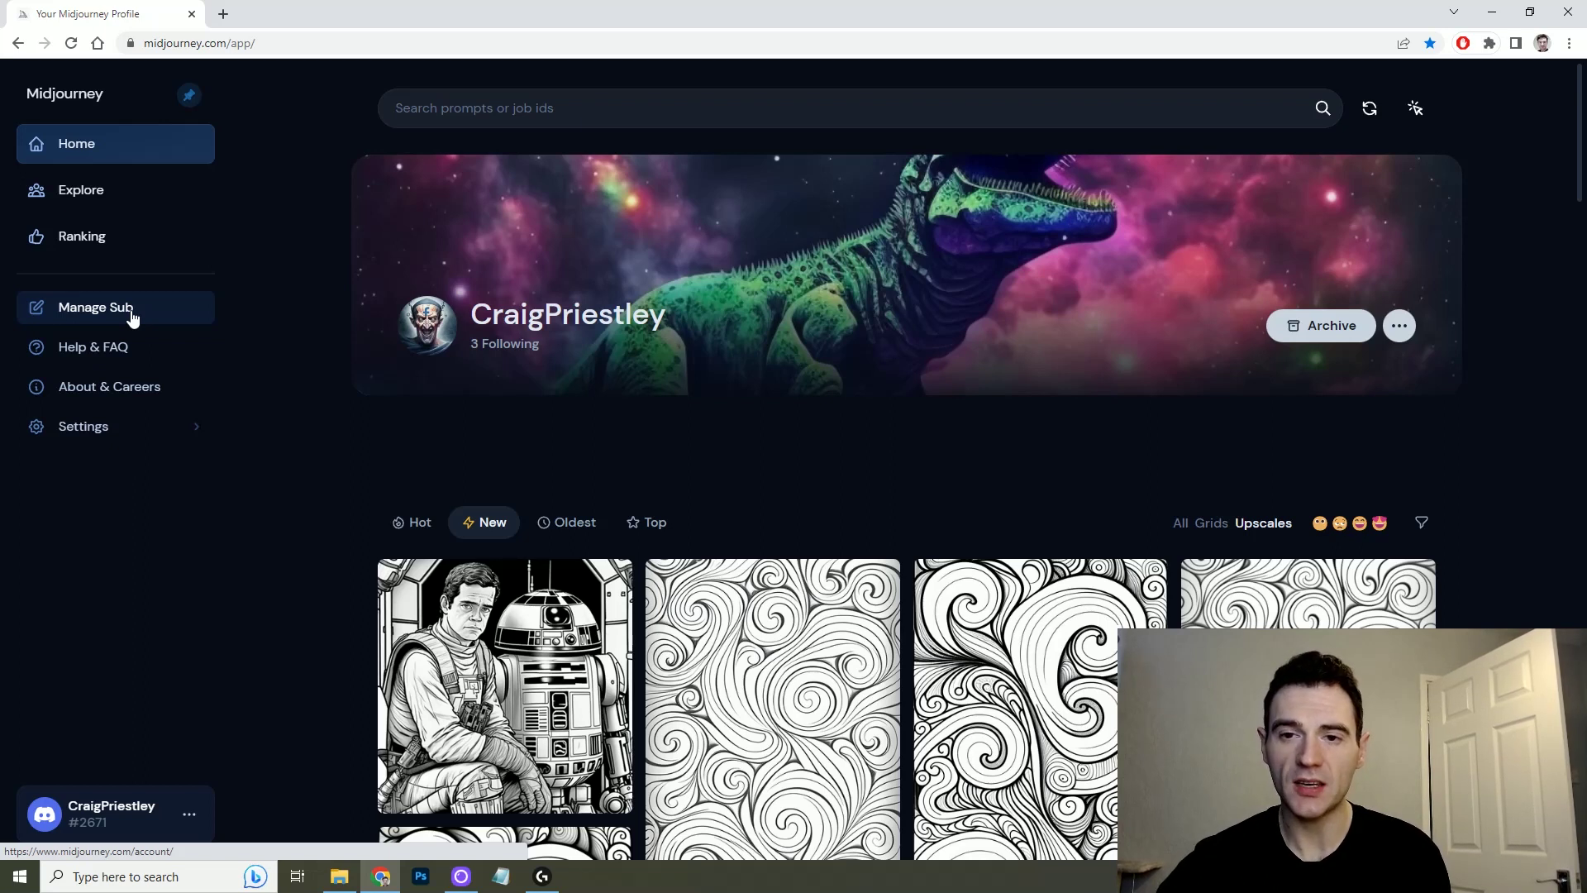
click(133, 318)
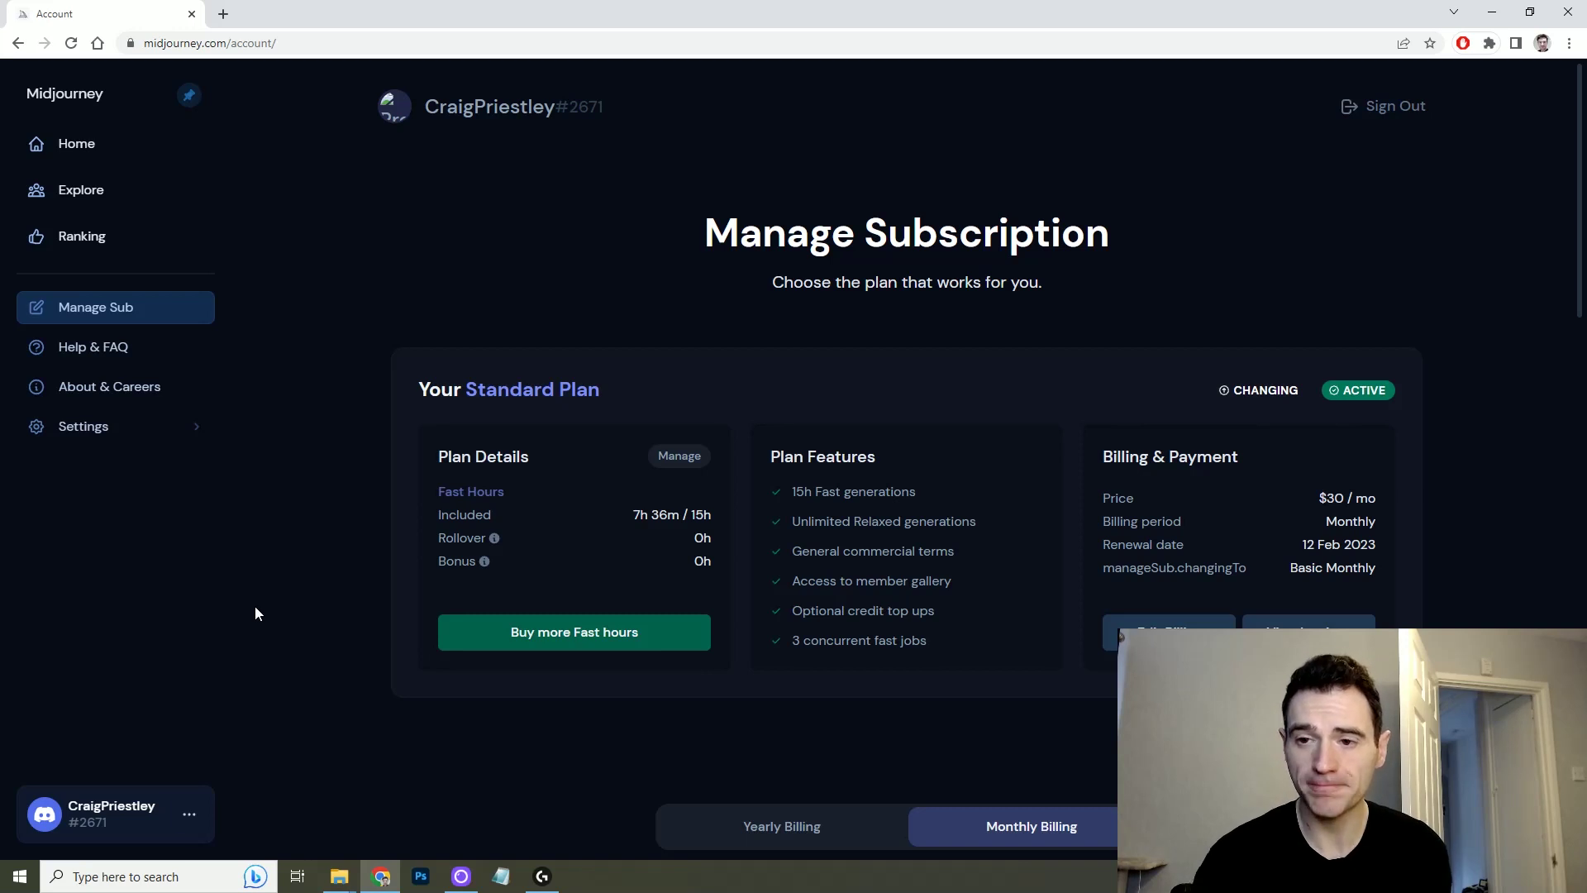
click(191, 818)
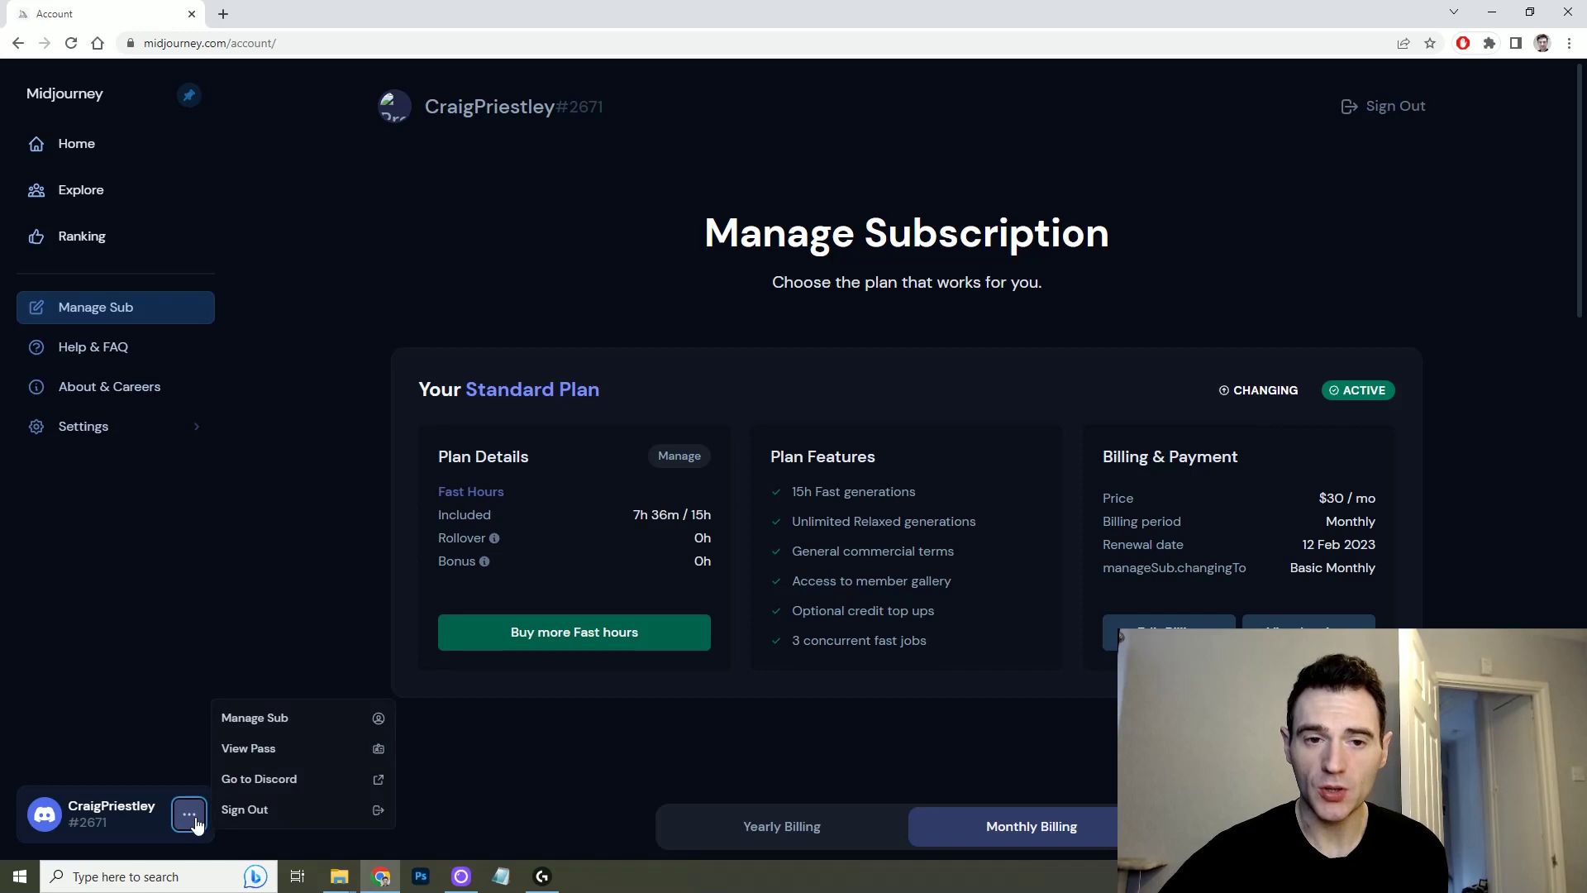
Go from the Midjourney website to the Midjourney server's #welcome channel in Discord
click(289, 781)
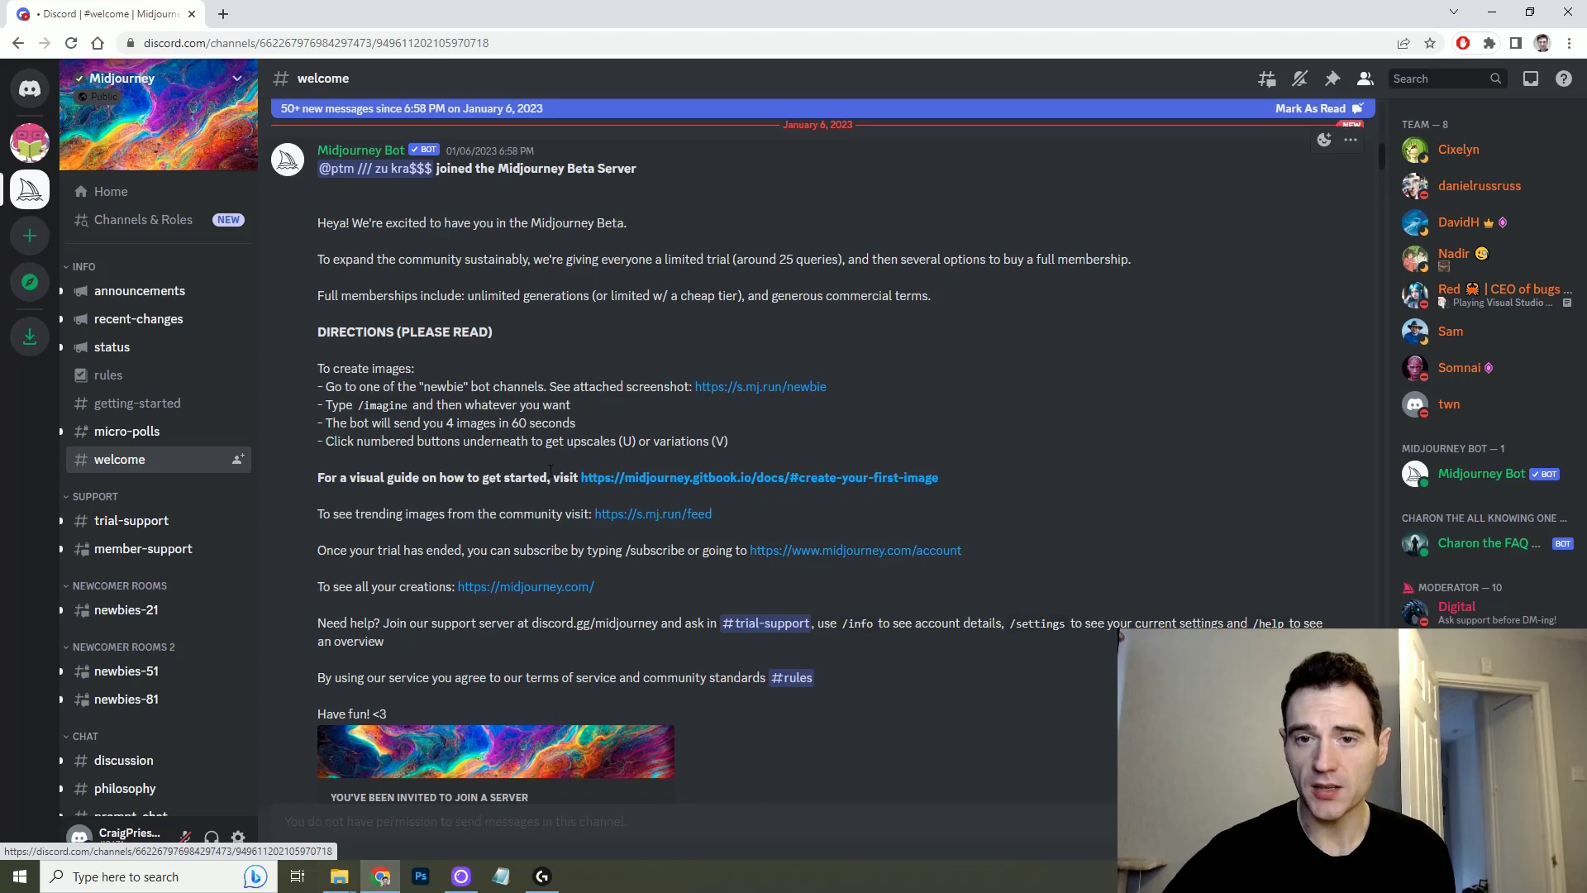
From #newbies-51, message Midjourney Bot 'hello' through its profile card
click(128, 671)
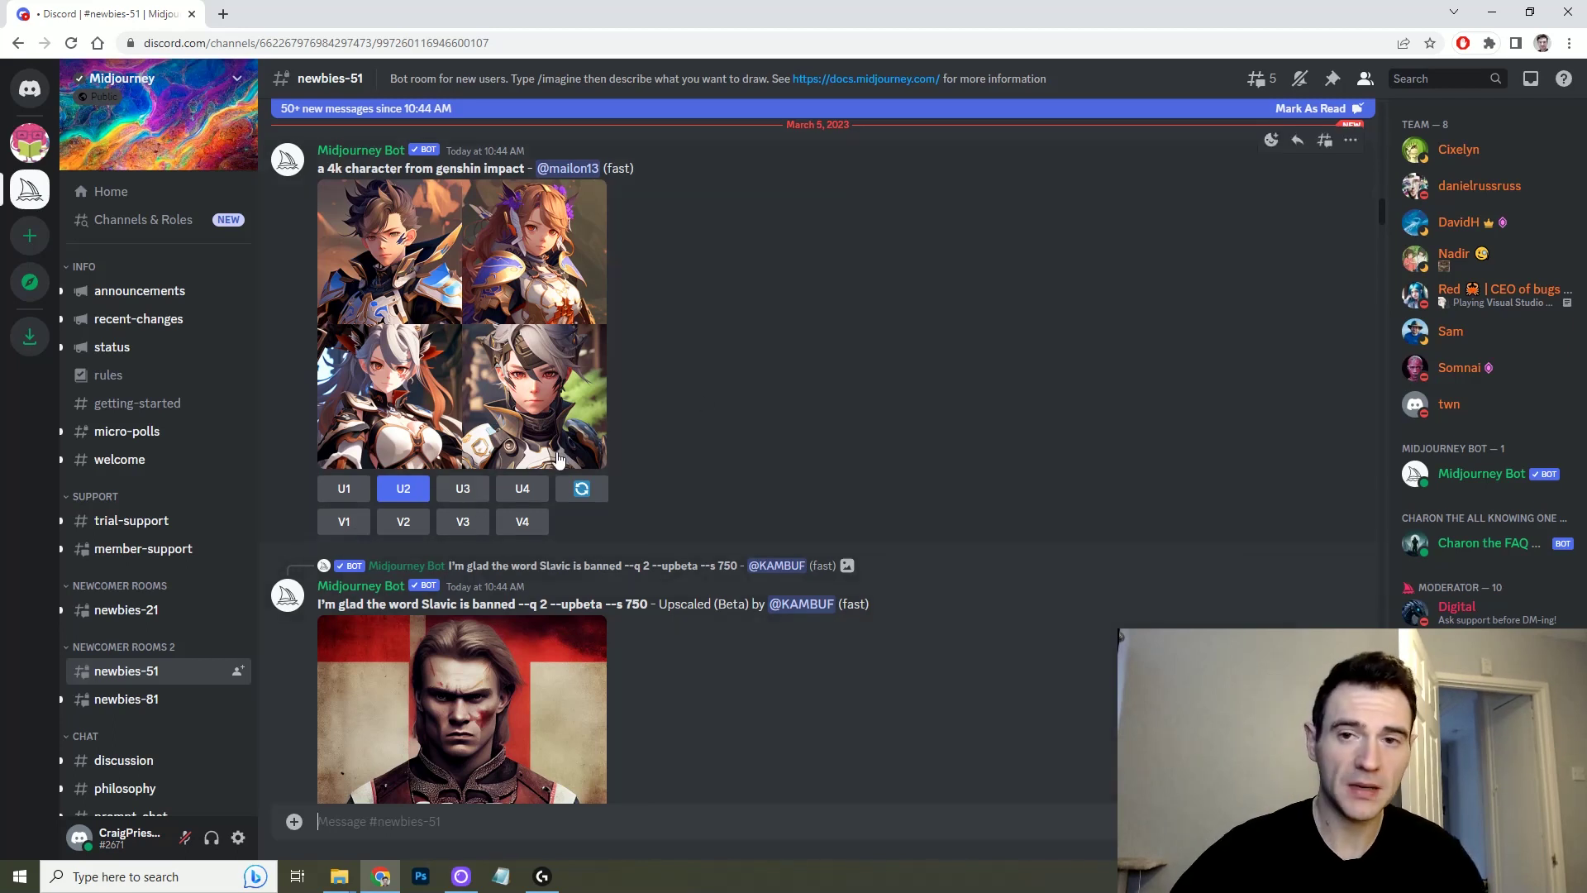
click(361, 585)
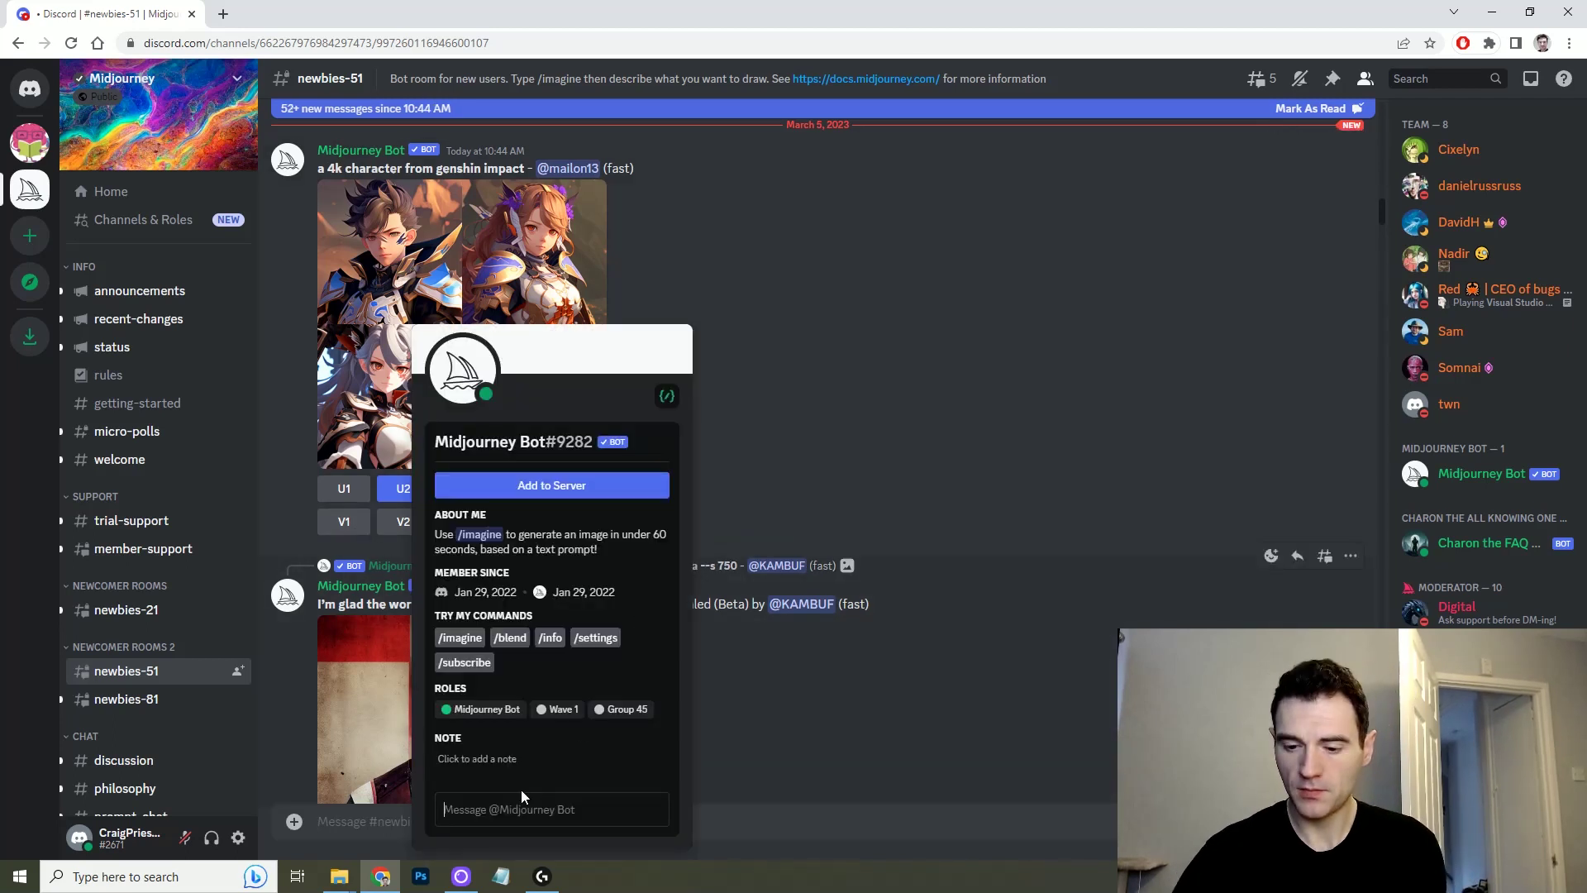
text(hello)
key(Return)
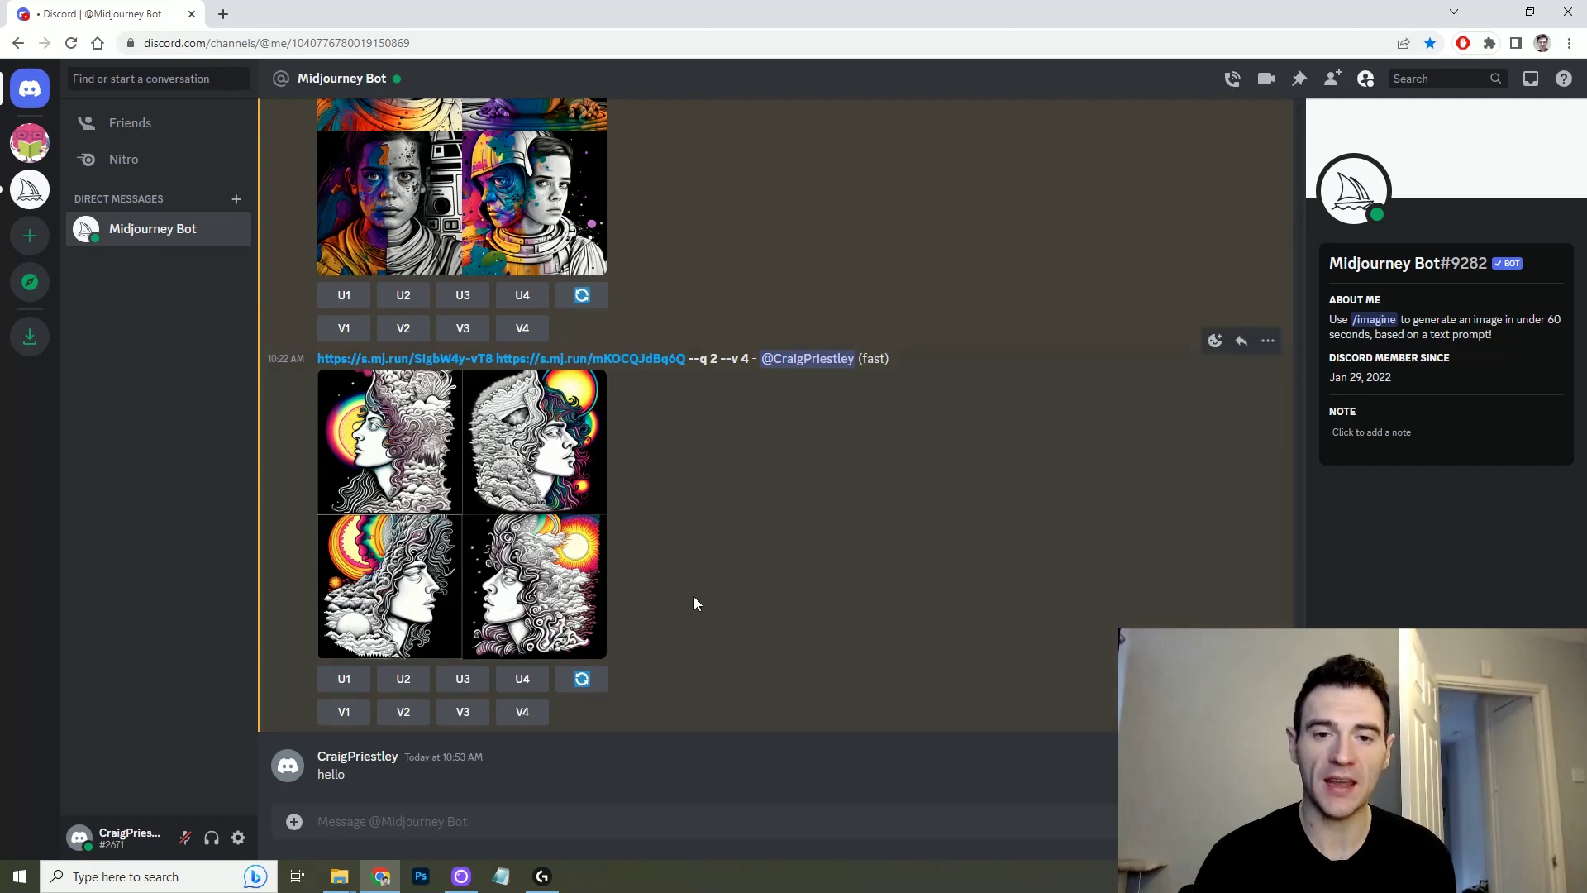
Send 'make me an image' in the bot DM and pick the /imagine command
key(ctrl+l)
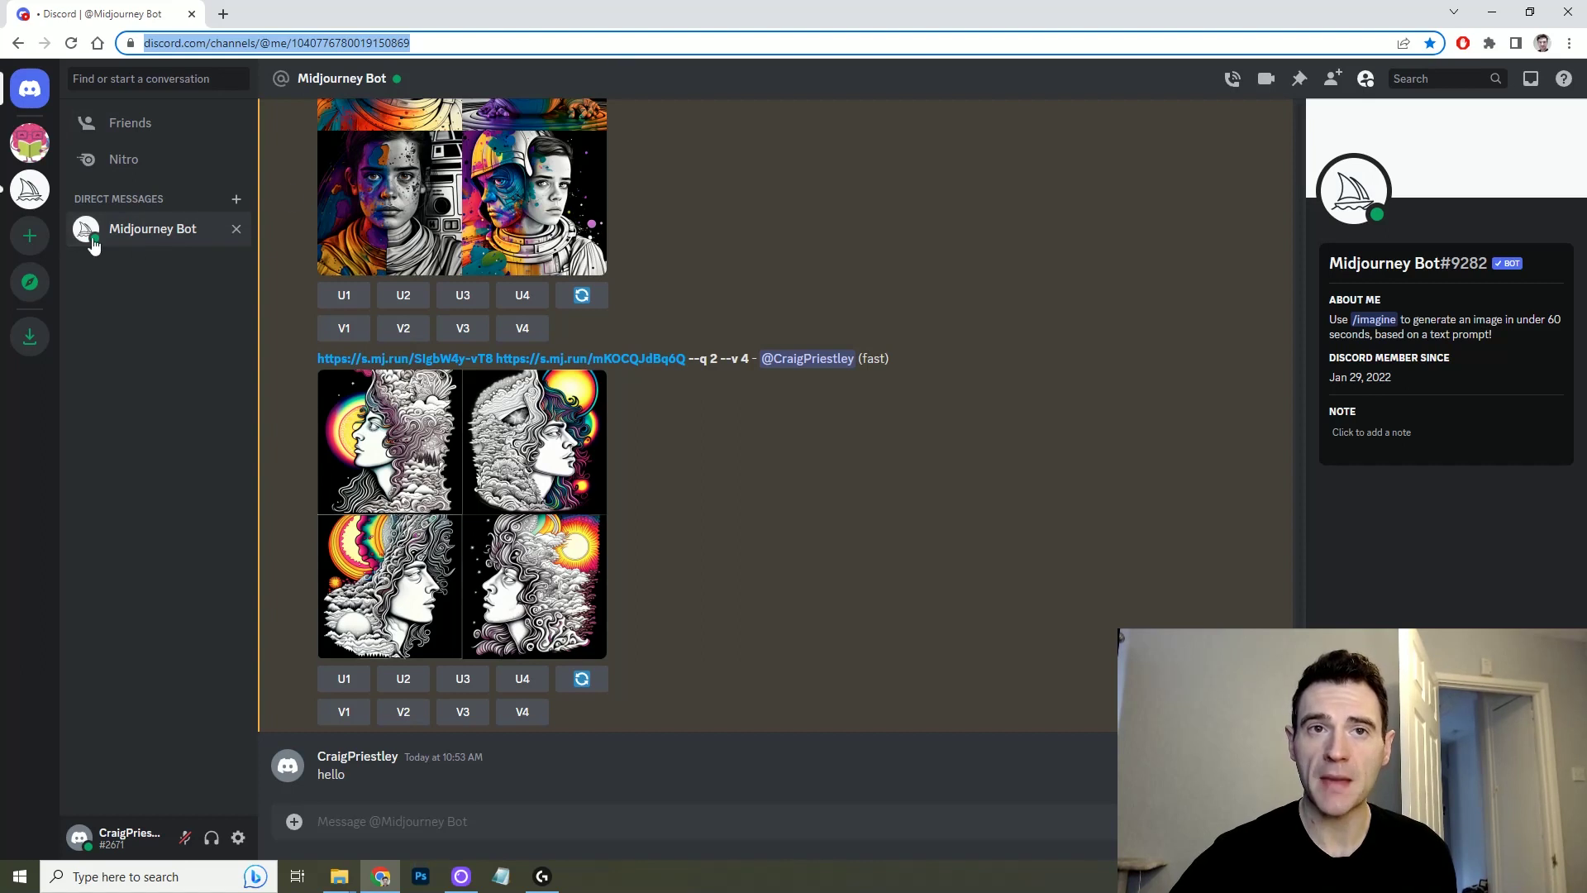
click(597, 822)
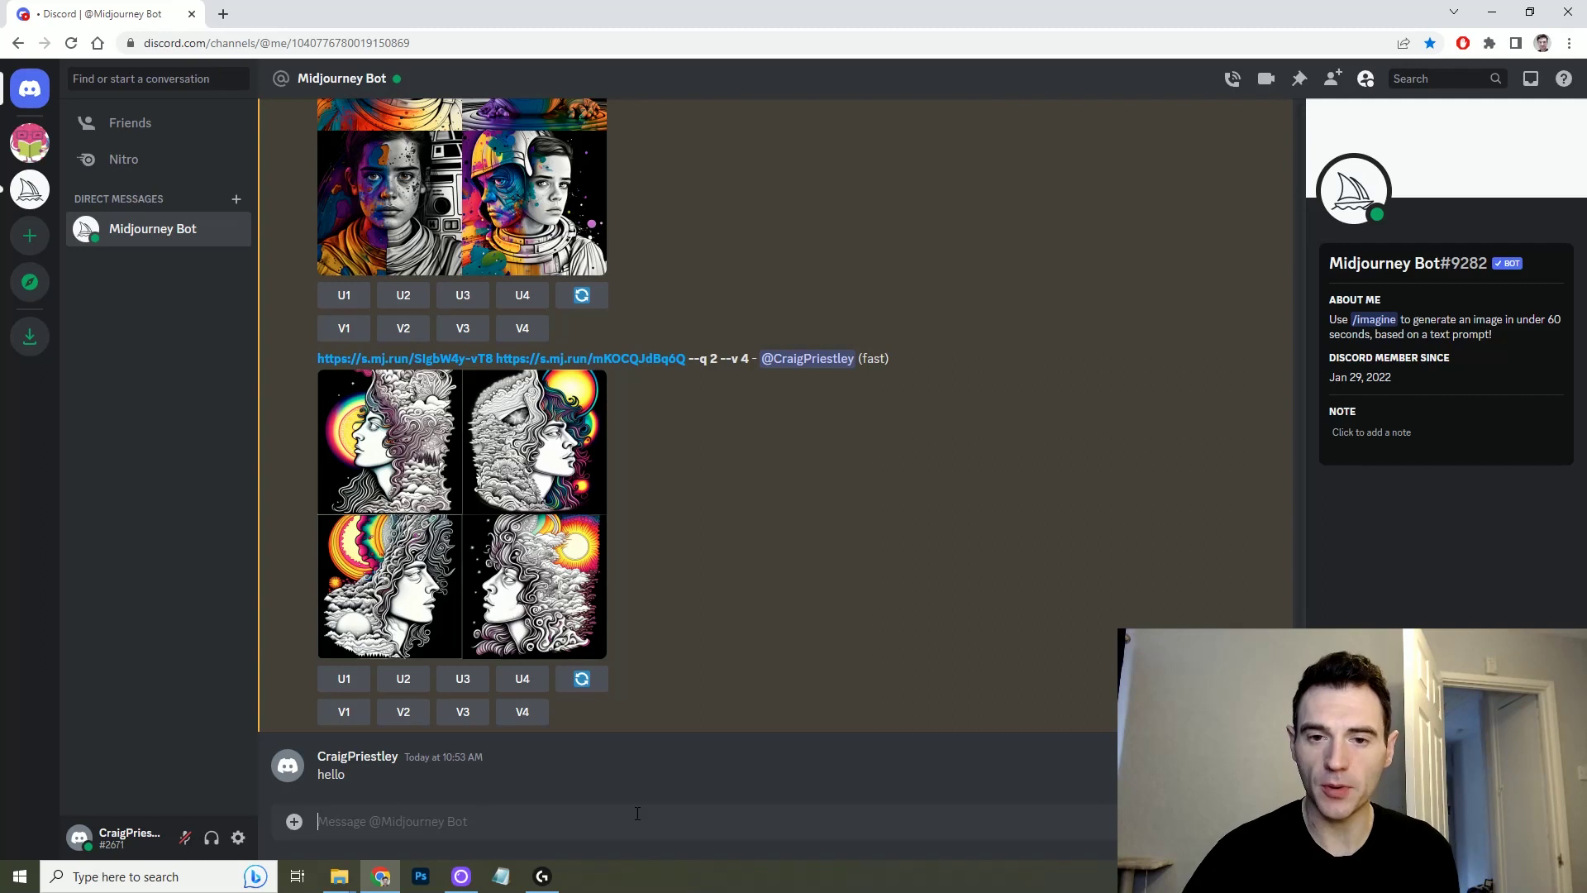
text(make me an image)
key(Return)
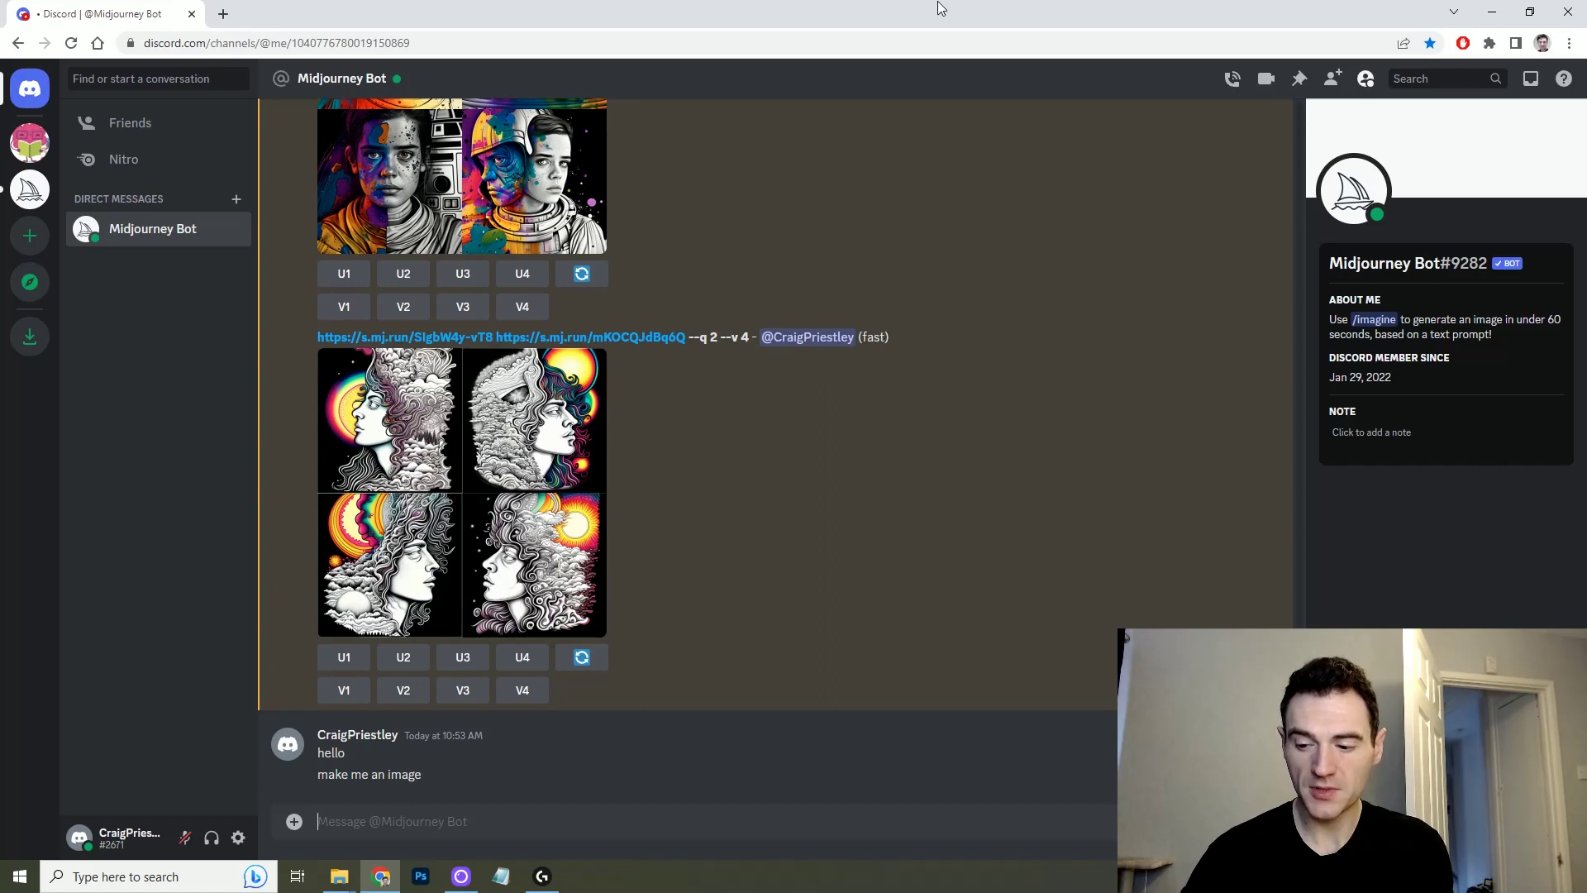
text(/)
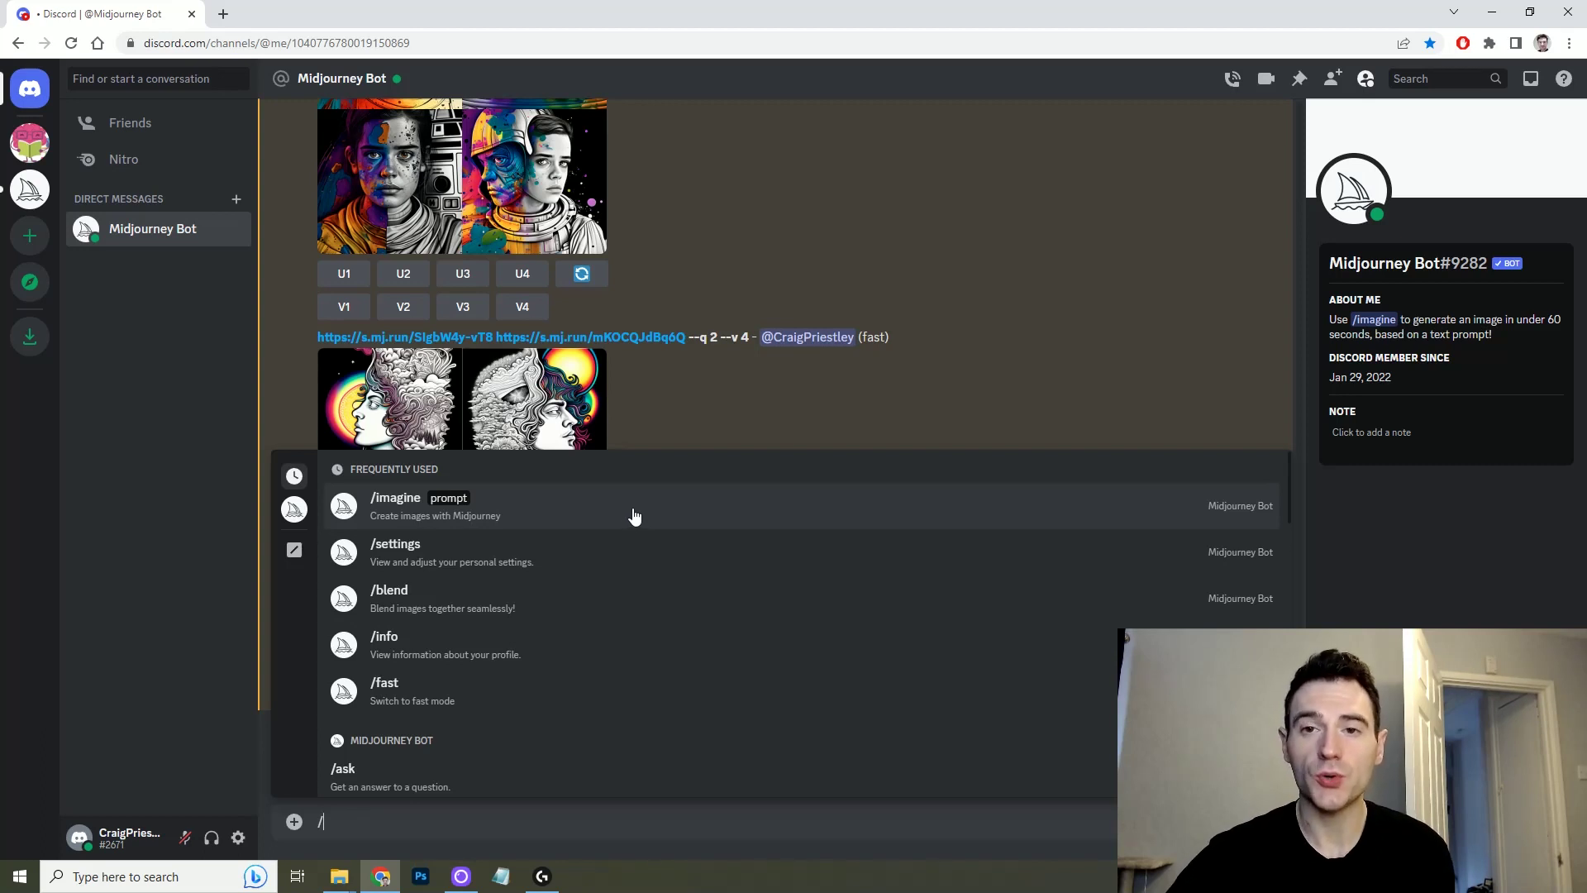
click(638, 514)
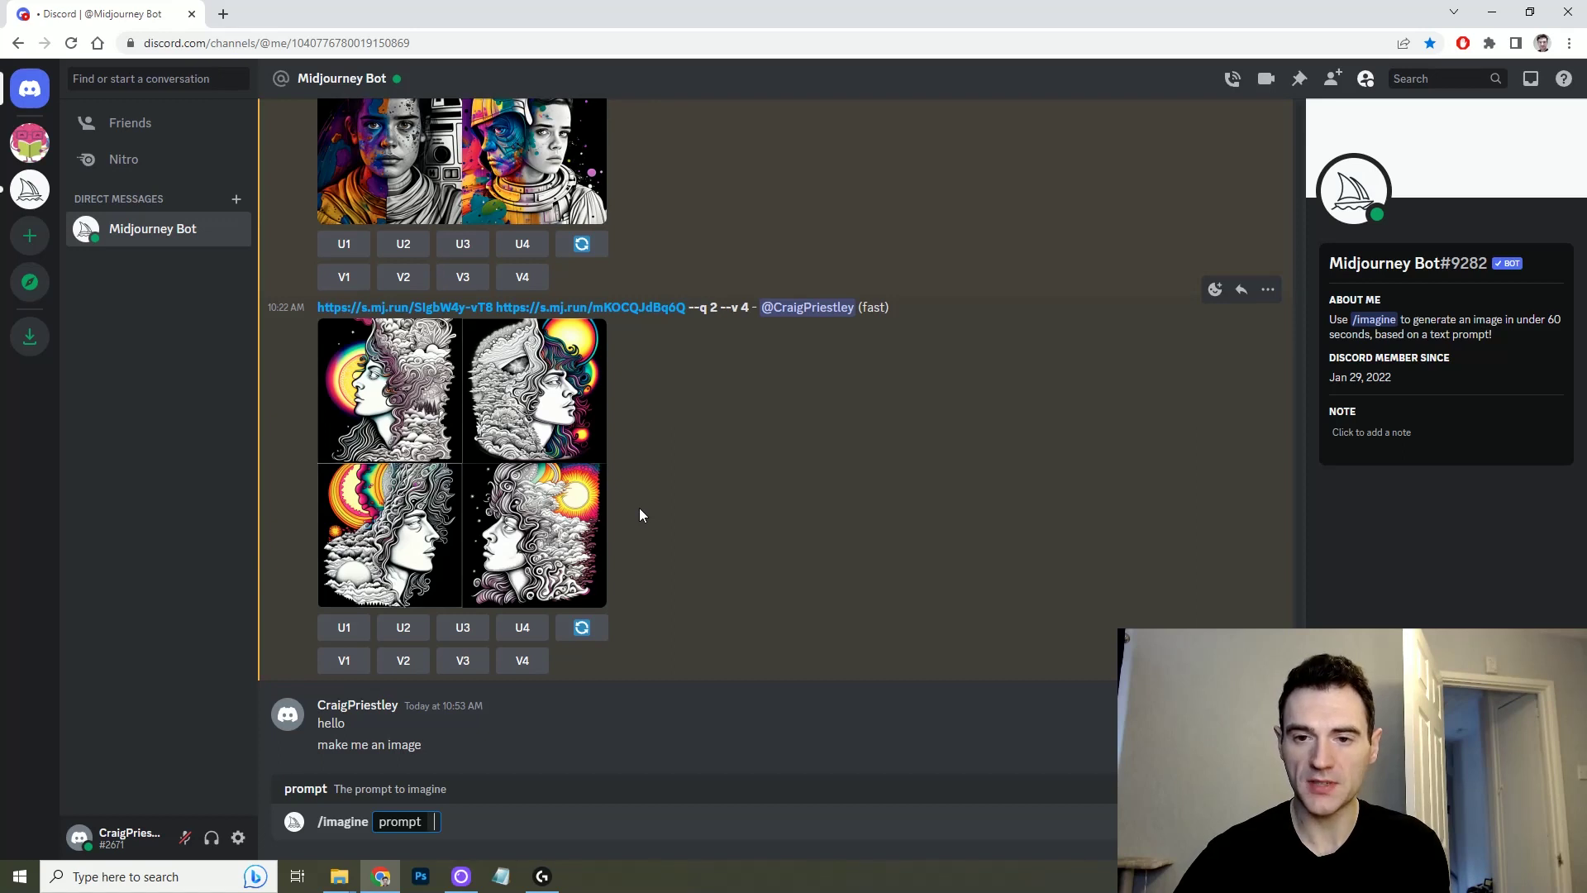
Drop the /imagine command and run /info to show the account details
key(BackSpace)
key(BackSpace)
key(BackSpace)
key(BackSpace)
key(BackSpace)
key(BackSpace)
key(BackSpace)
key(BackSpace)
key(BackSpace)
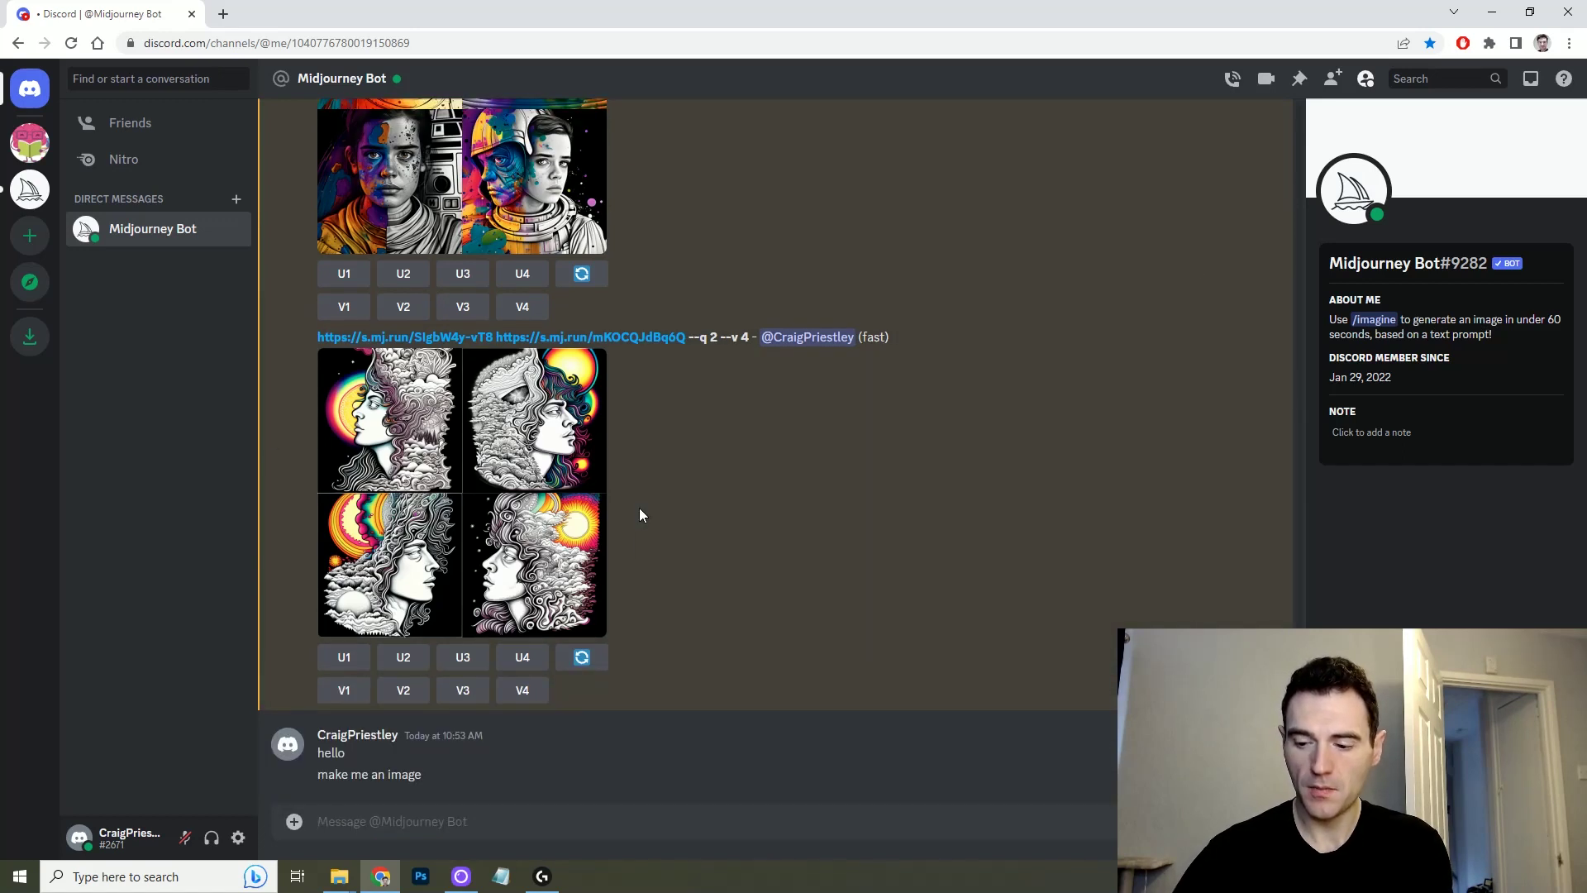
text(/)
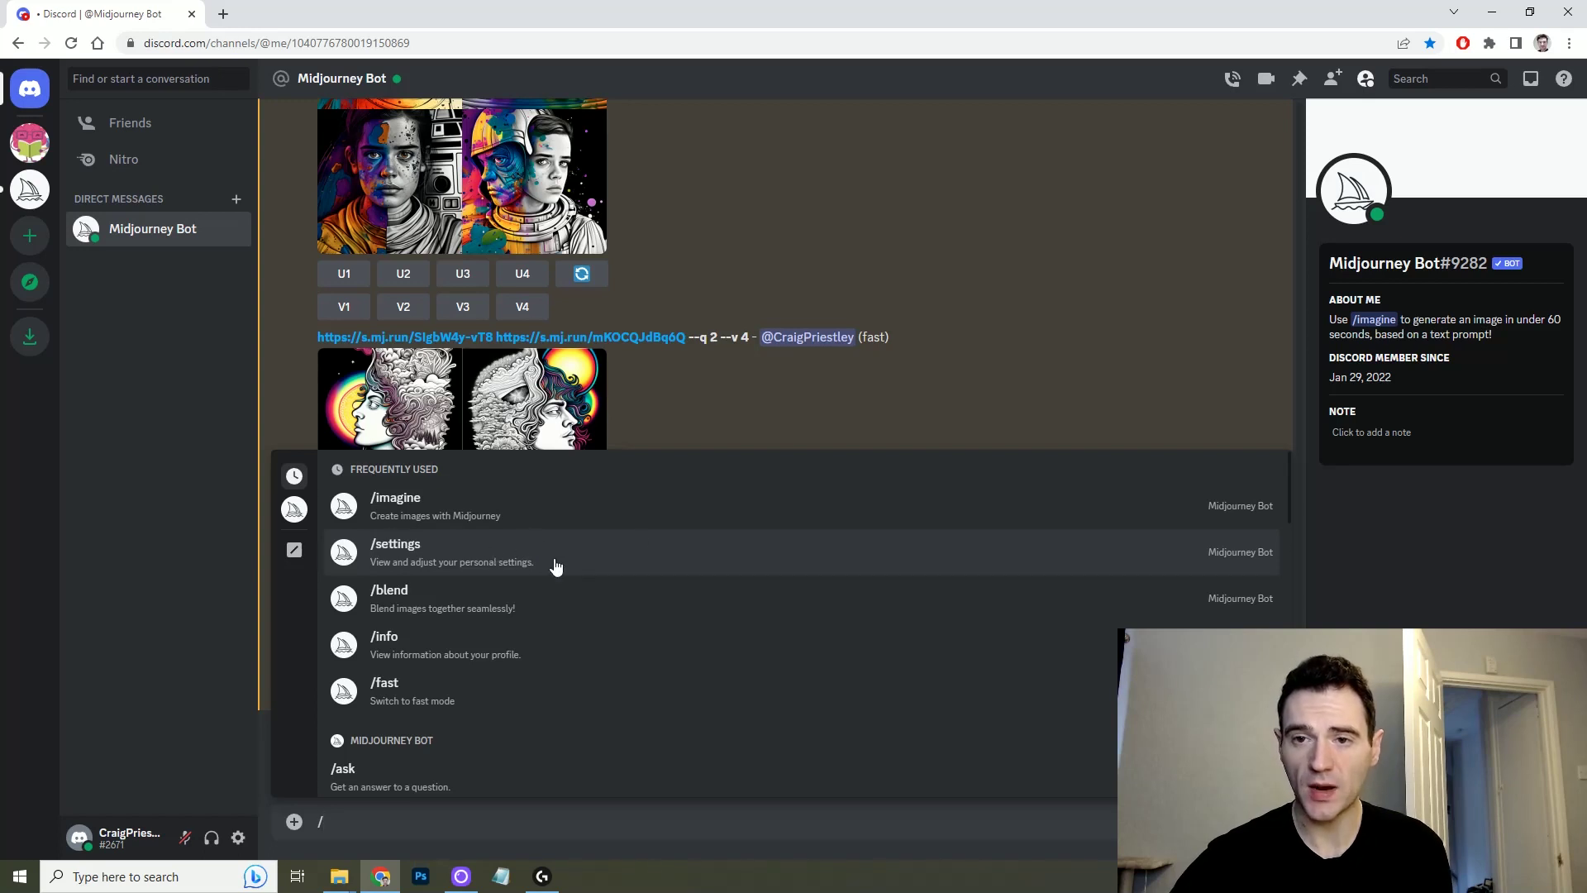
click(429, 652)
key(Return)
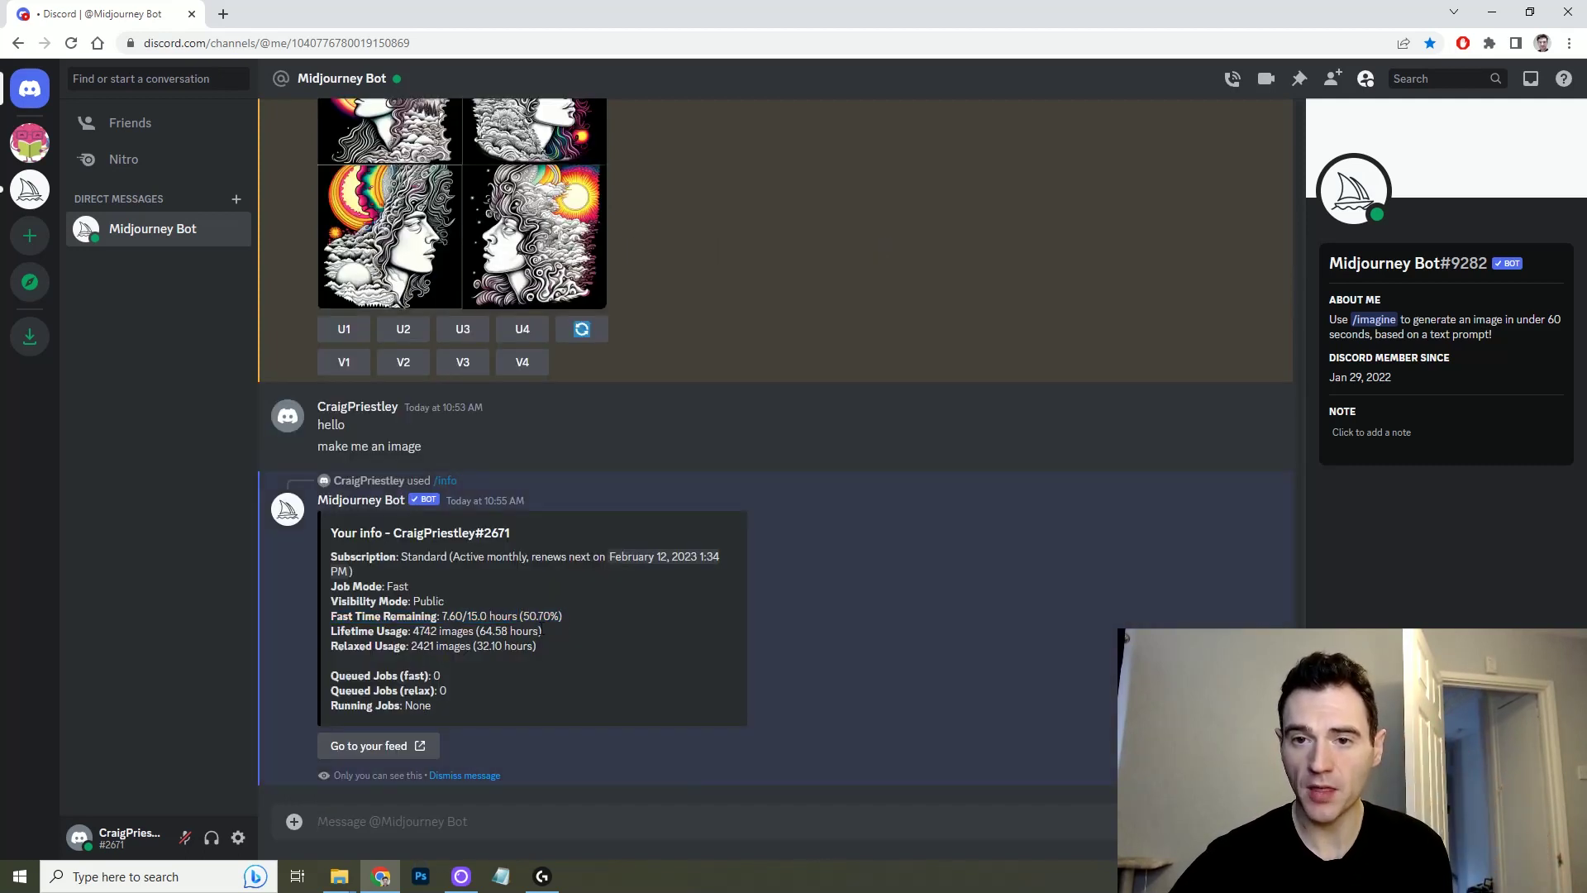
Type / and scroll the command list down to find /settings
text(/)
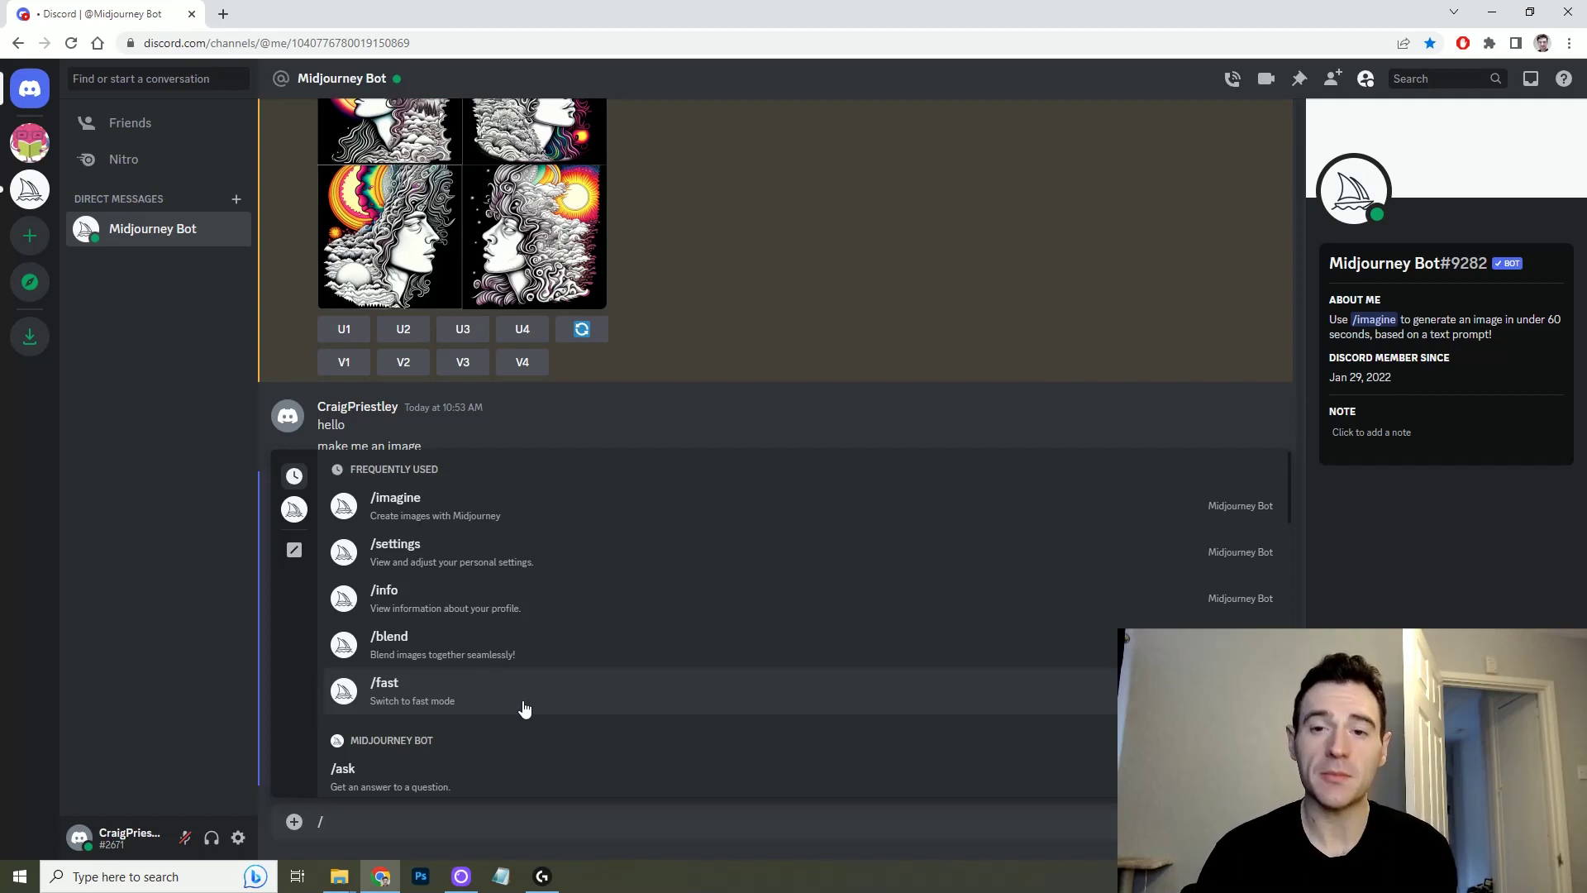
scroll(549, 602, down, 4)
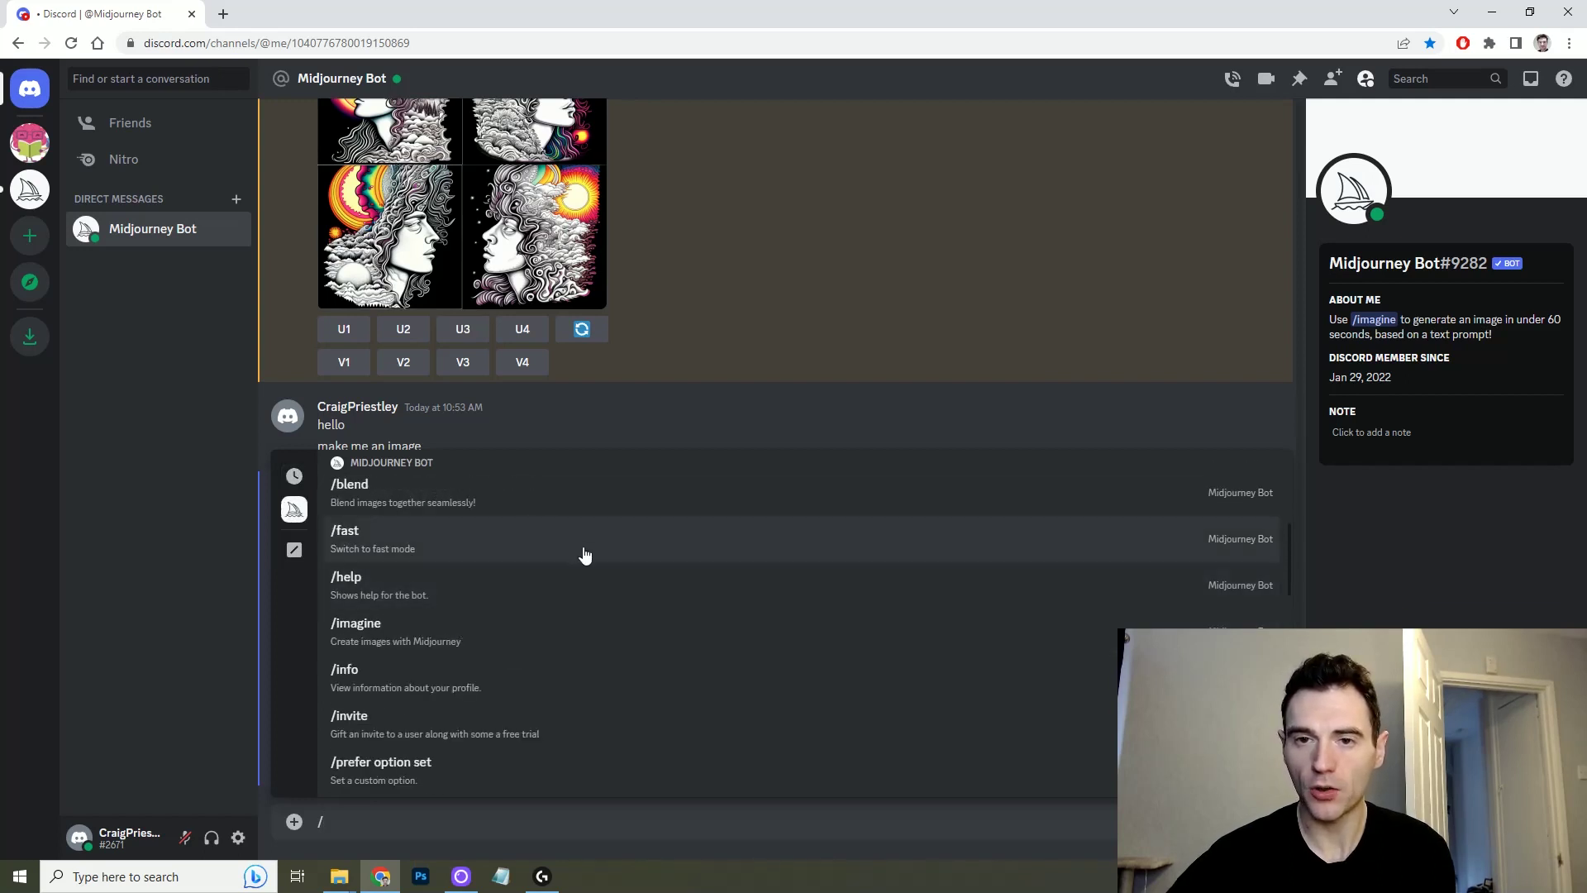
scroll(599, 595, down, 2)
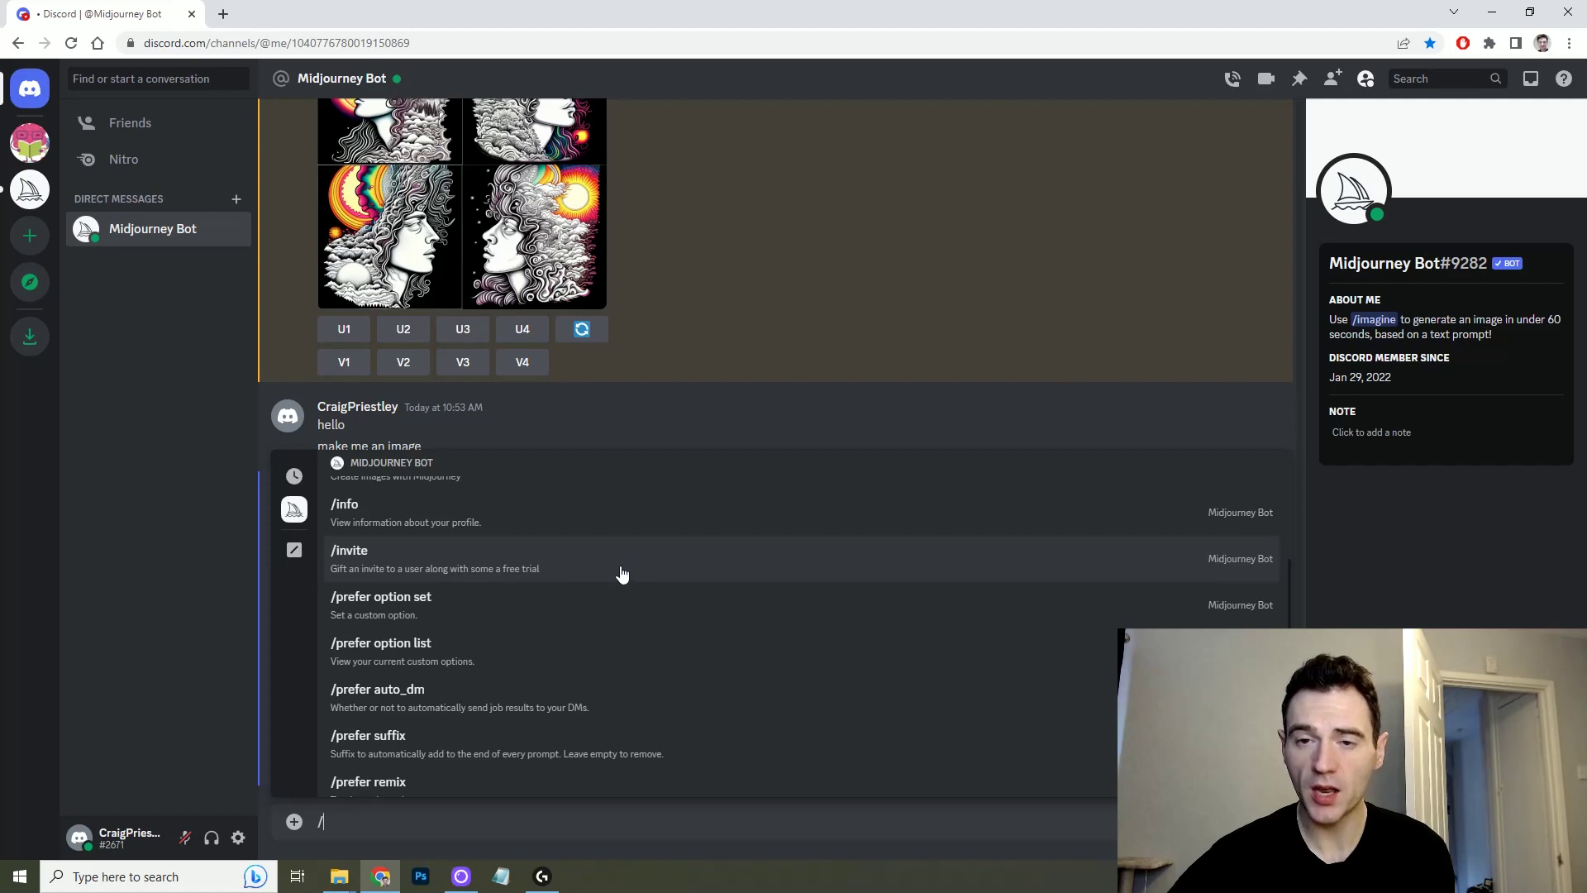
scroll(623, 578, down, 4)
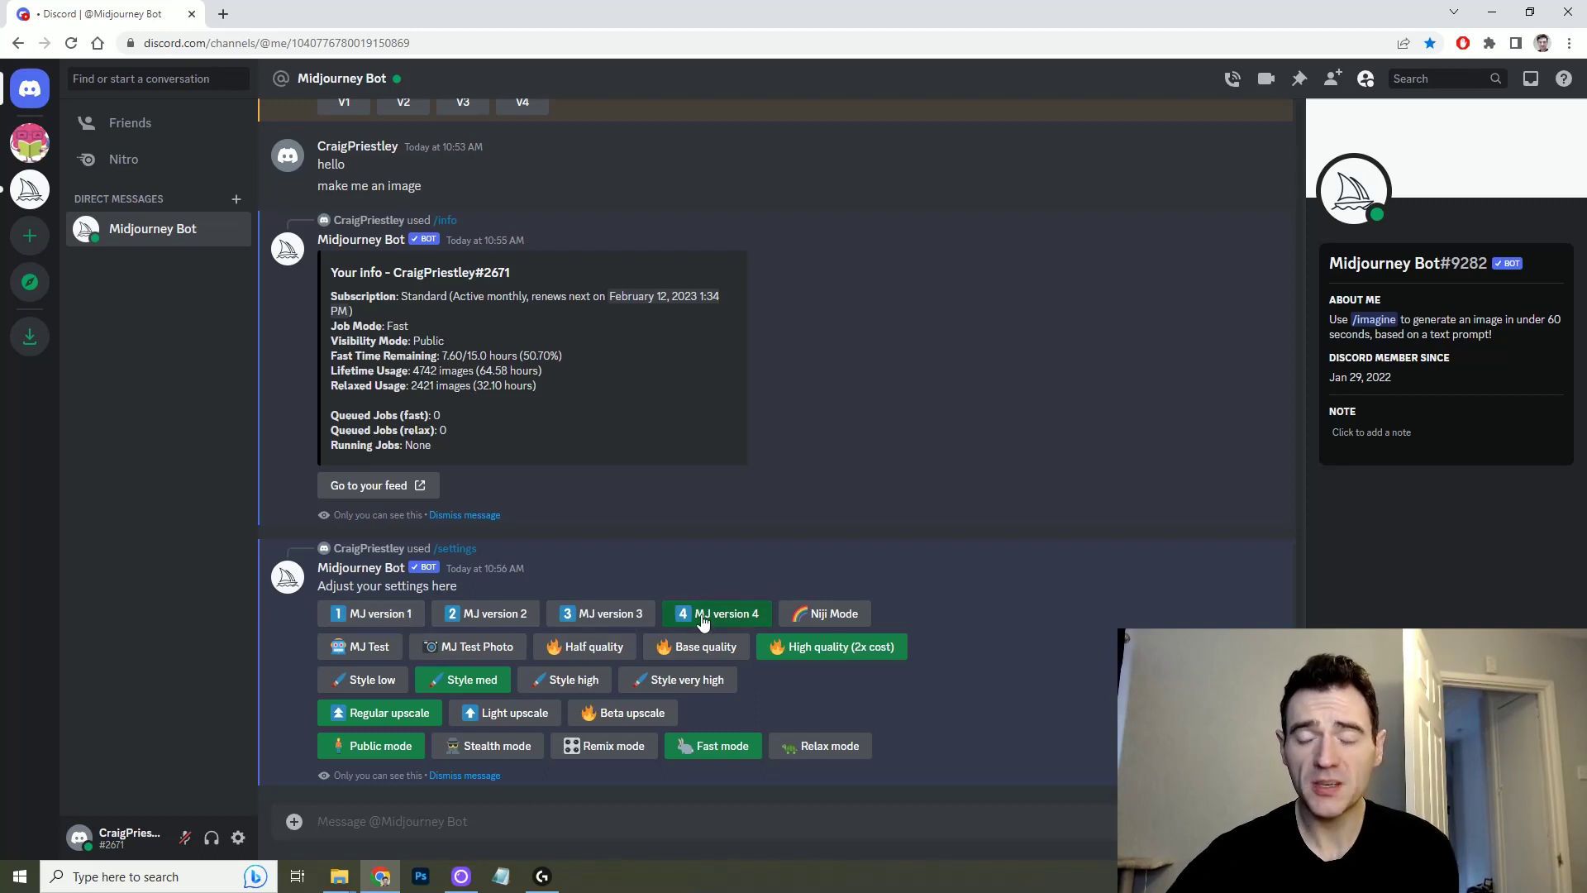
click(830, 620)
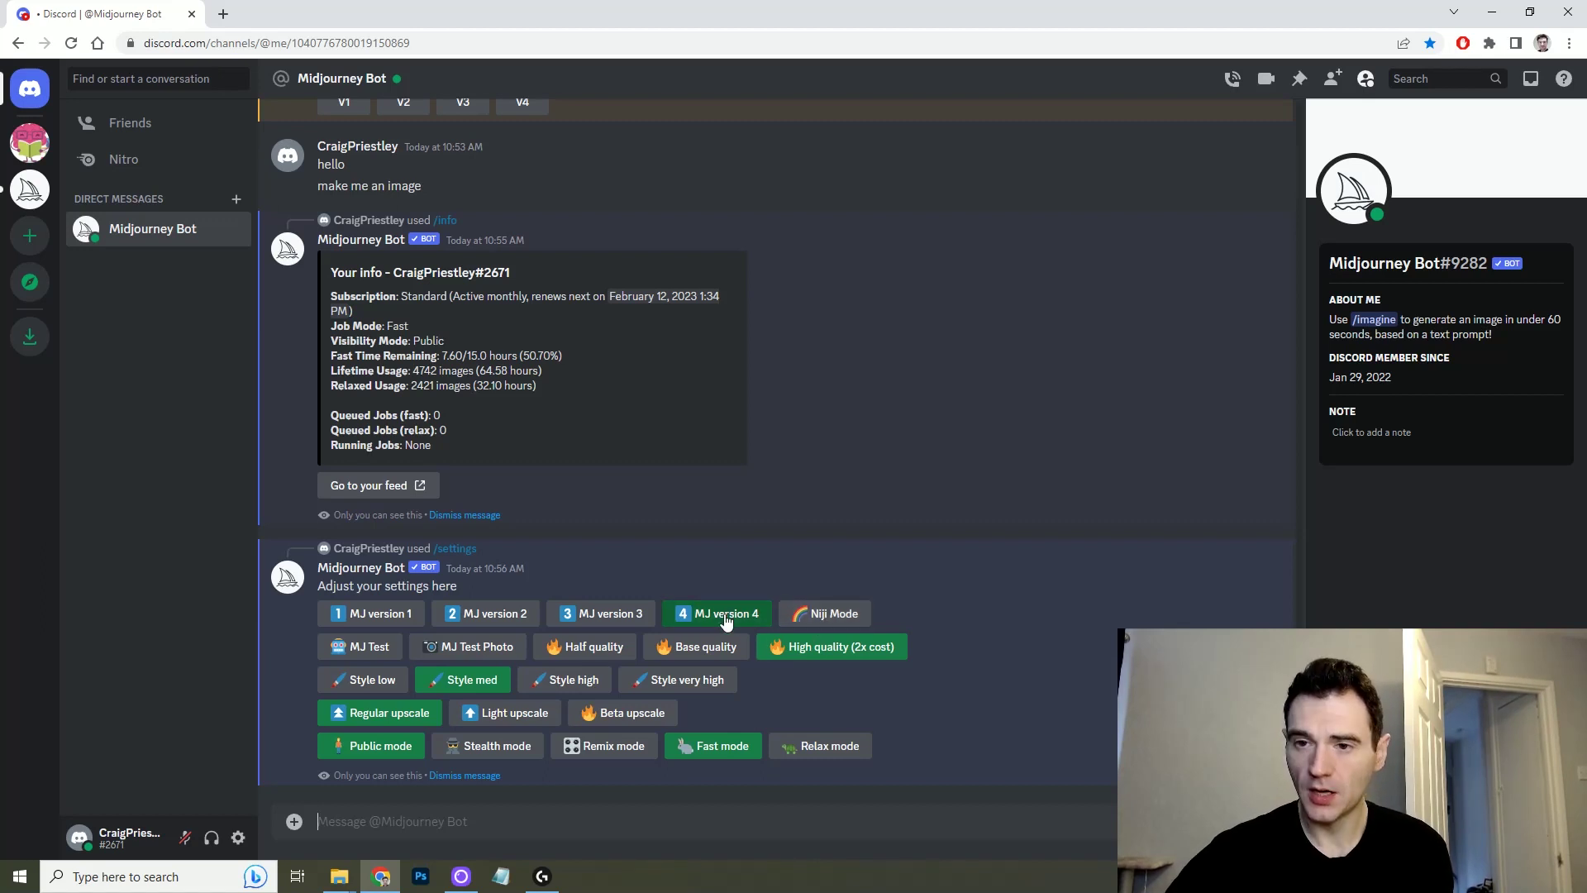
click(847, 662)
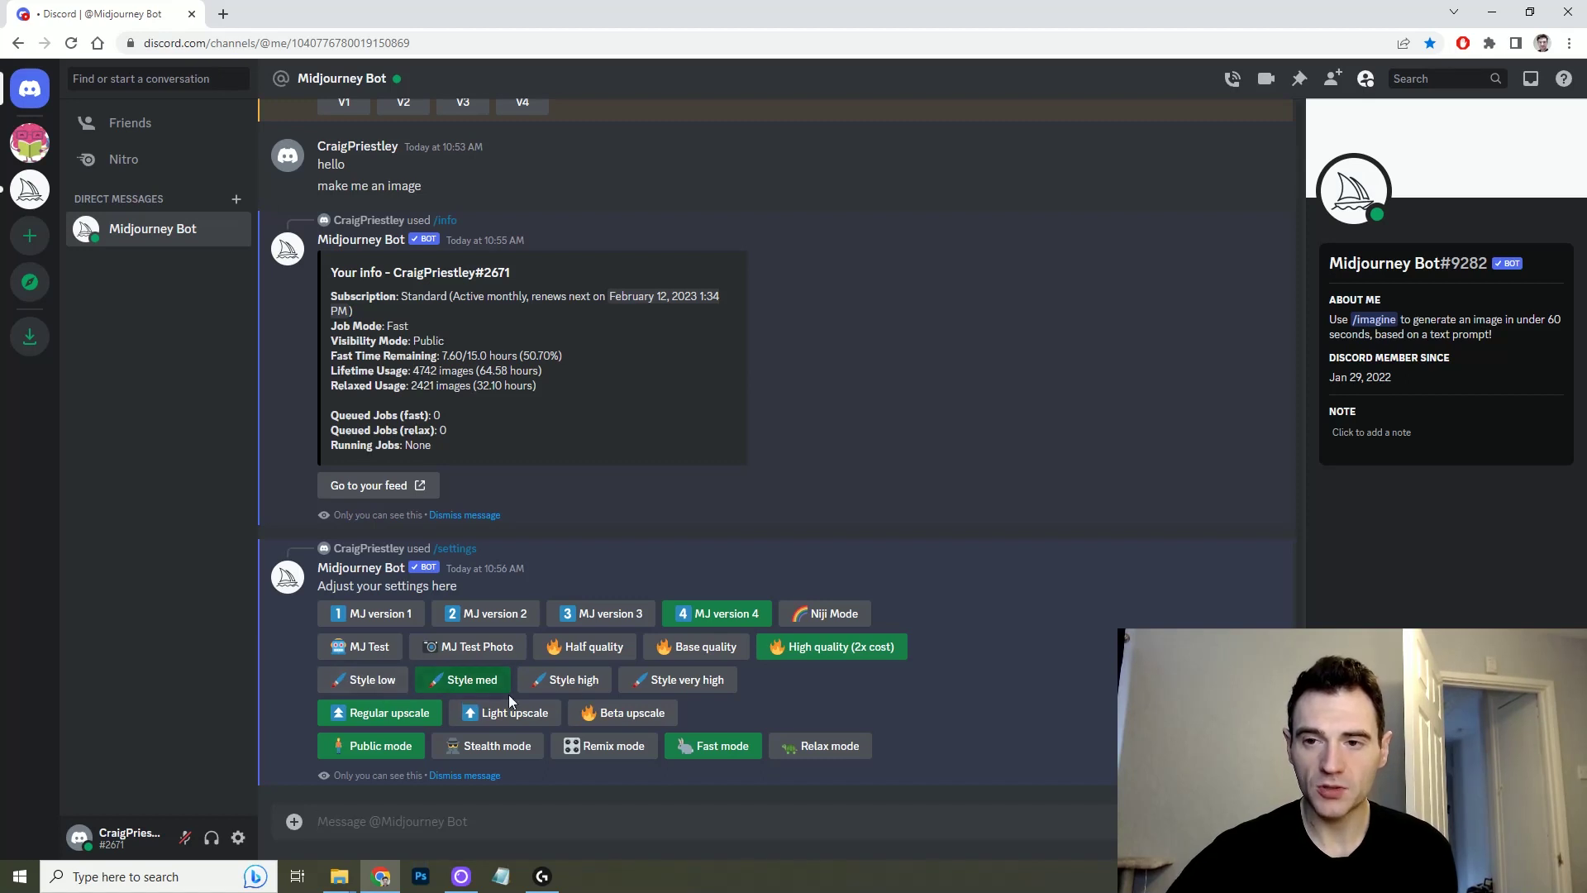
click(710, 685)
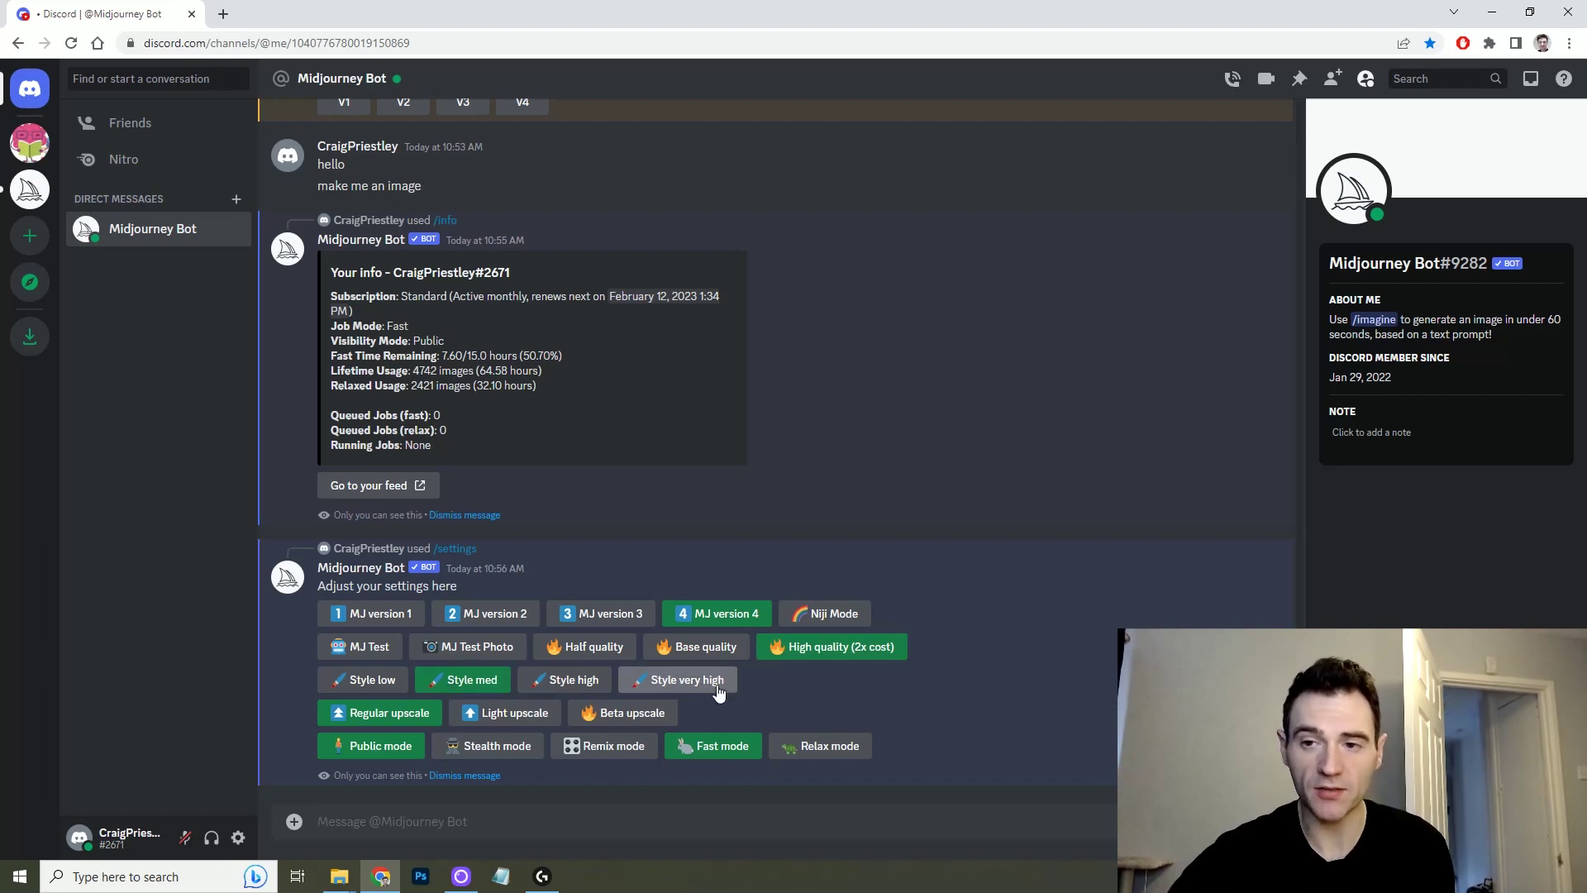
click(500, 691)
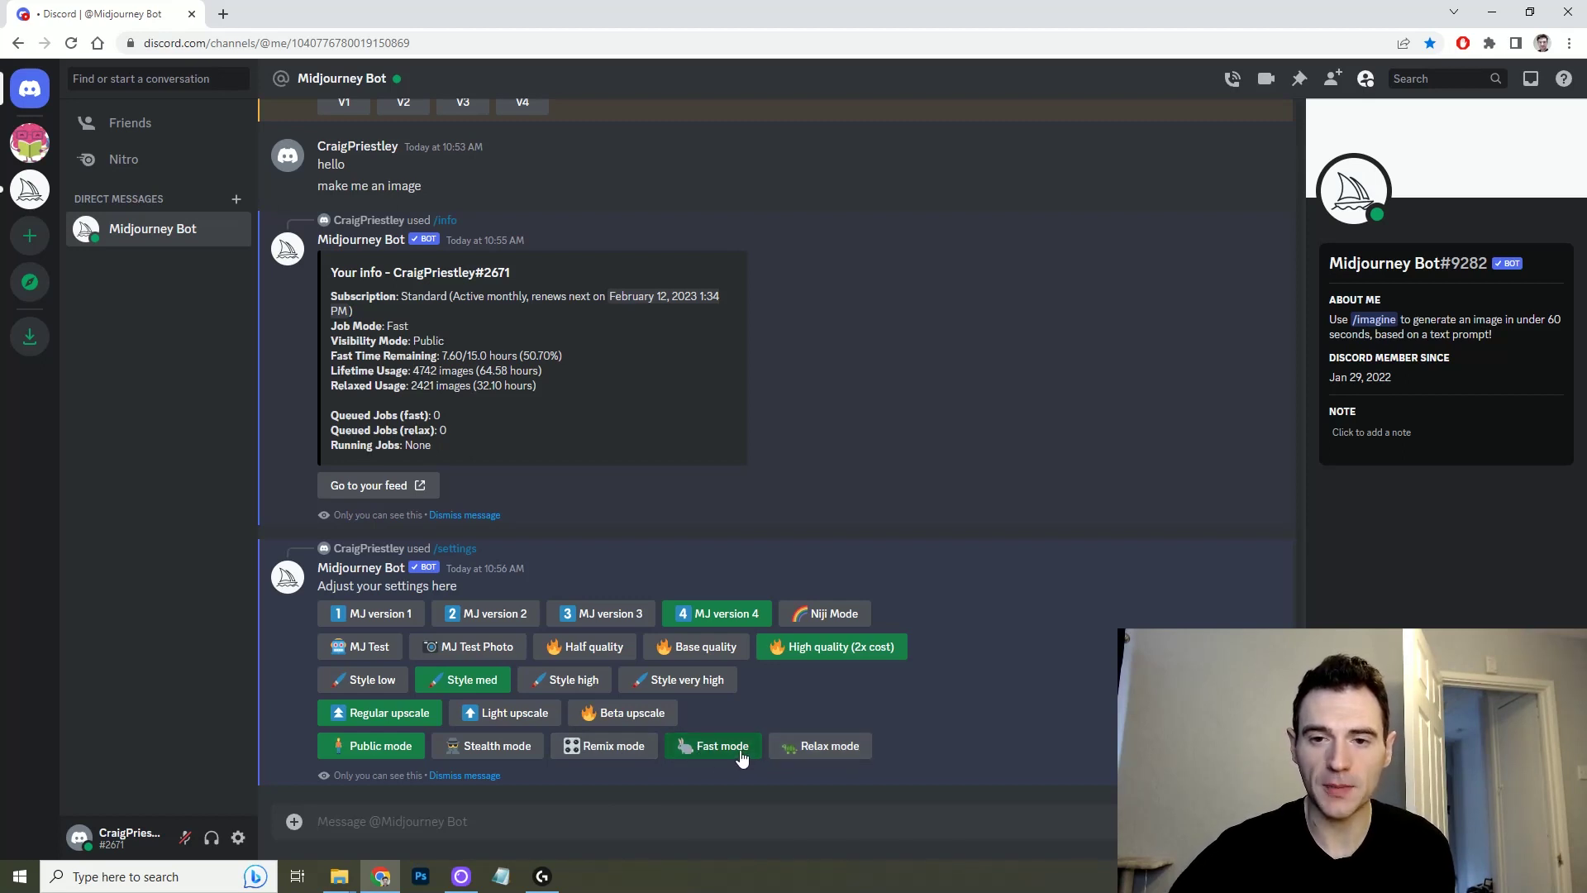
Run /imagine with the prompt 'star wars coloring page'
click(535, 821)
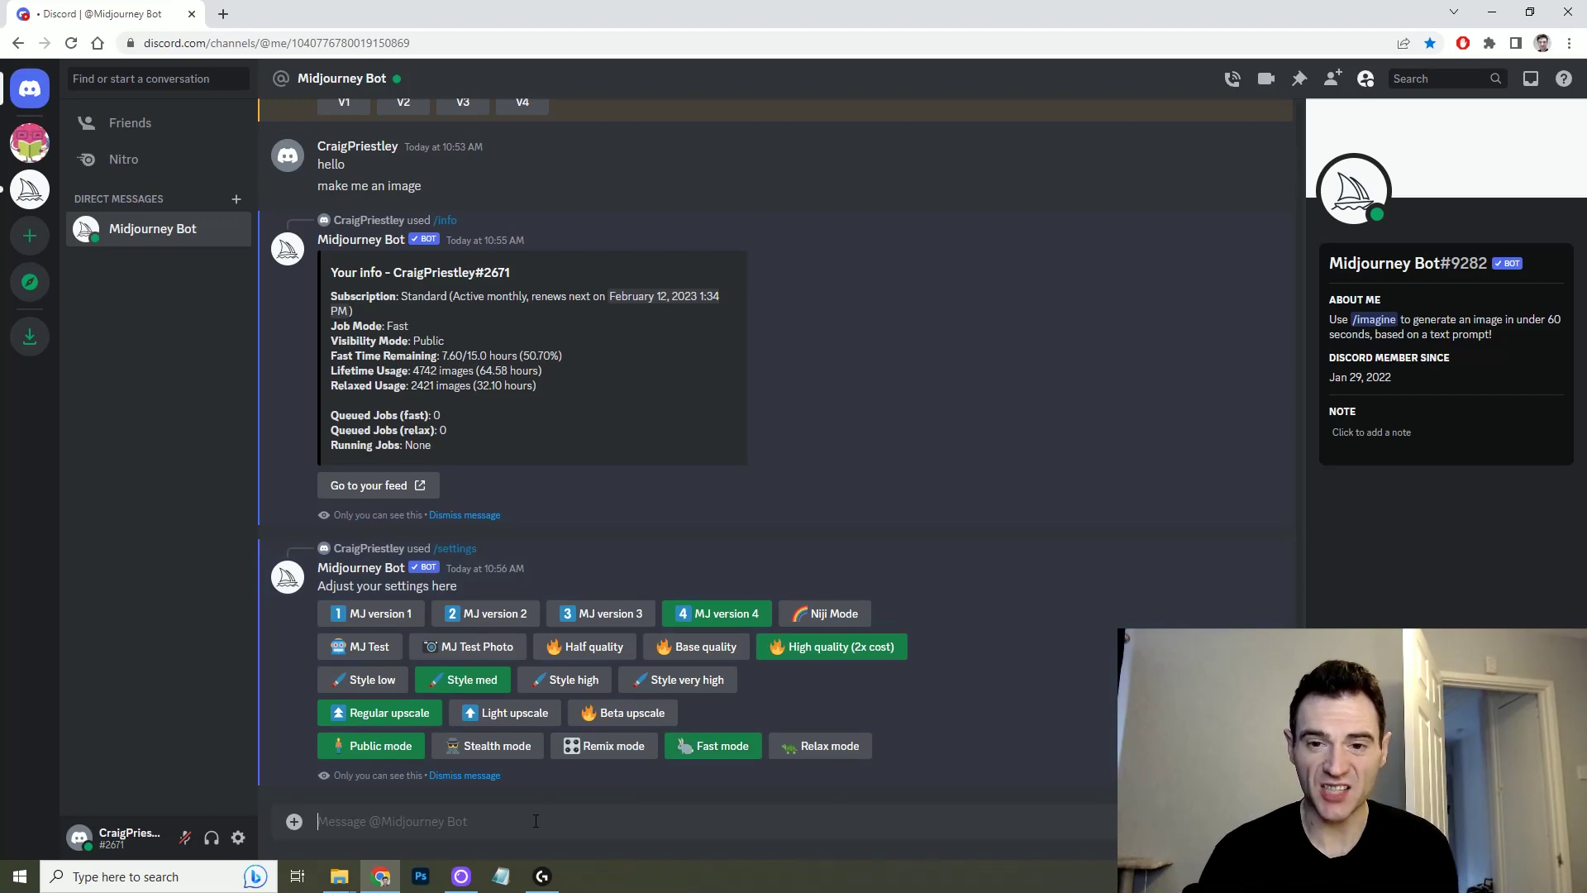
text(/)
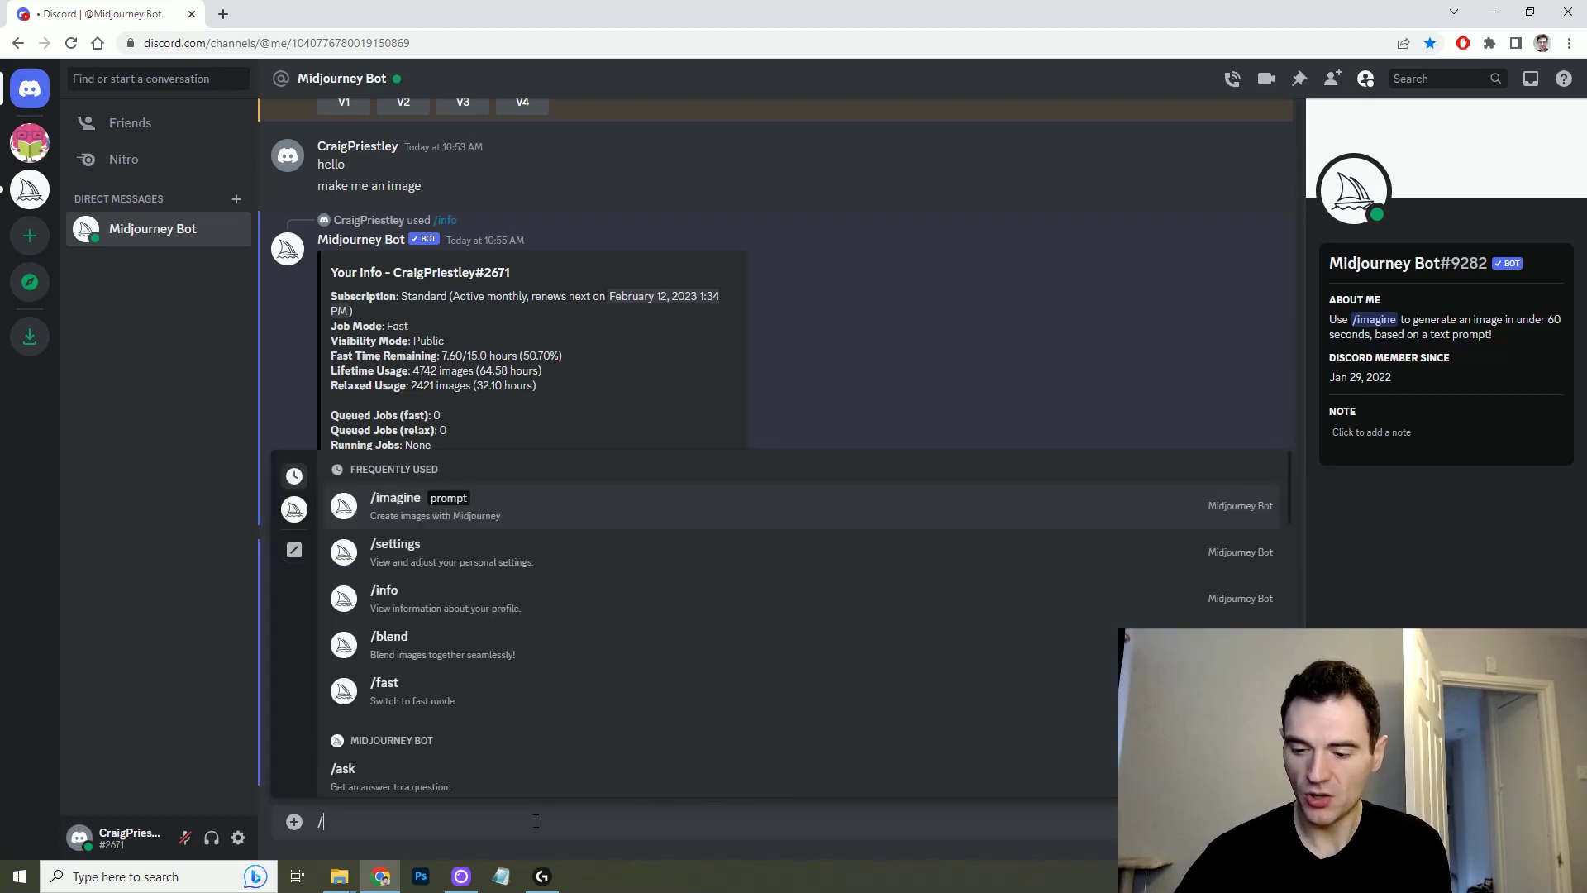
text(im)
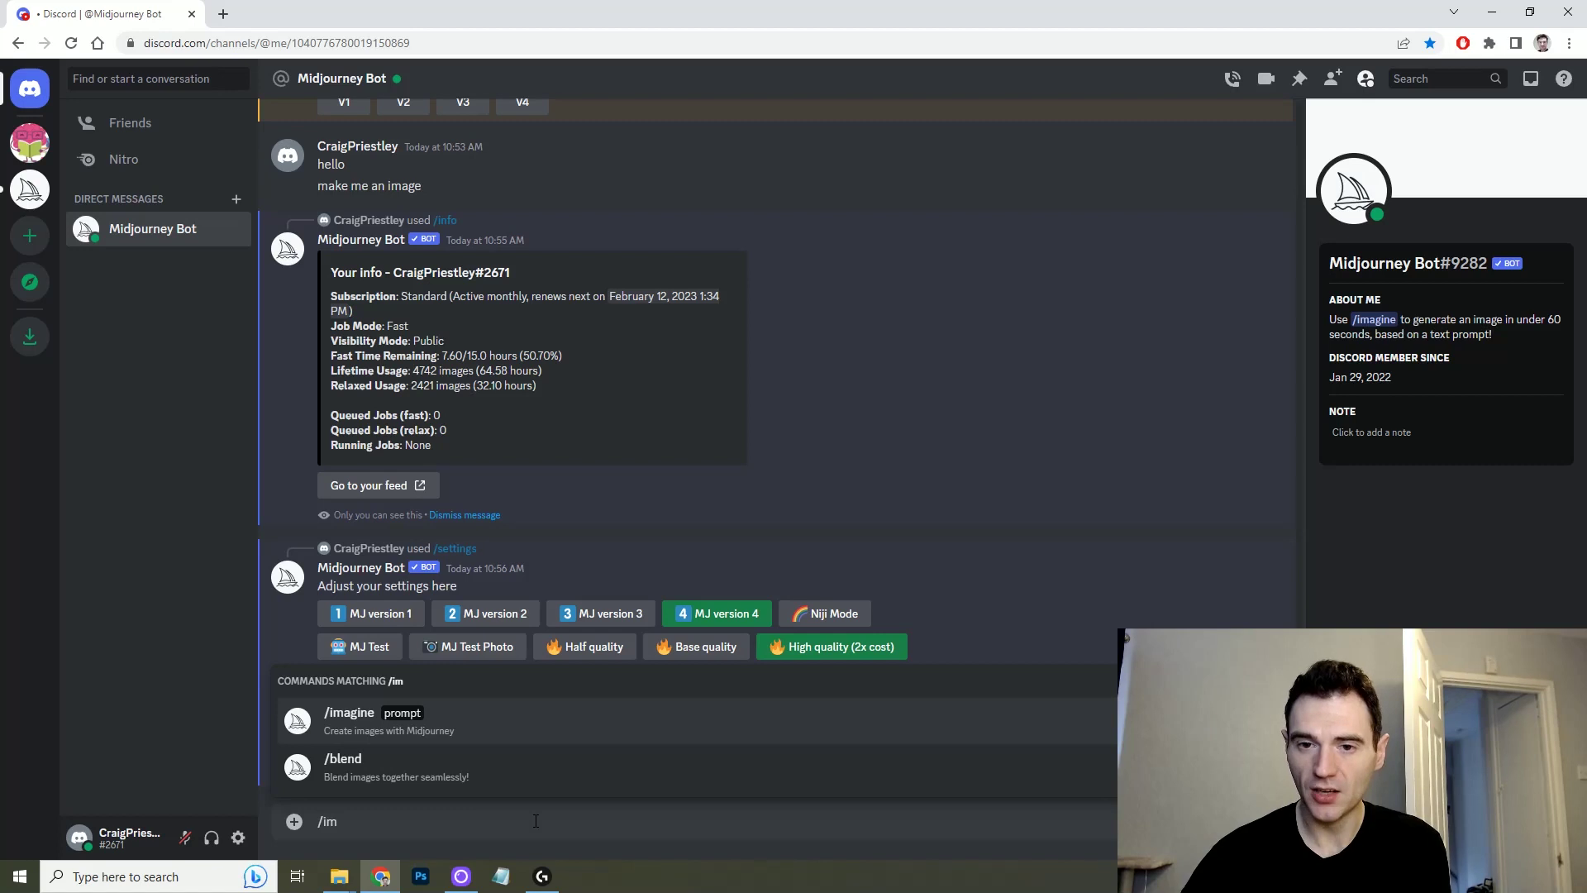
key(Tab)
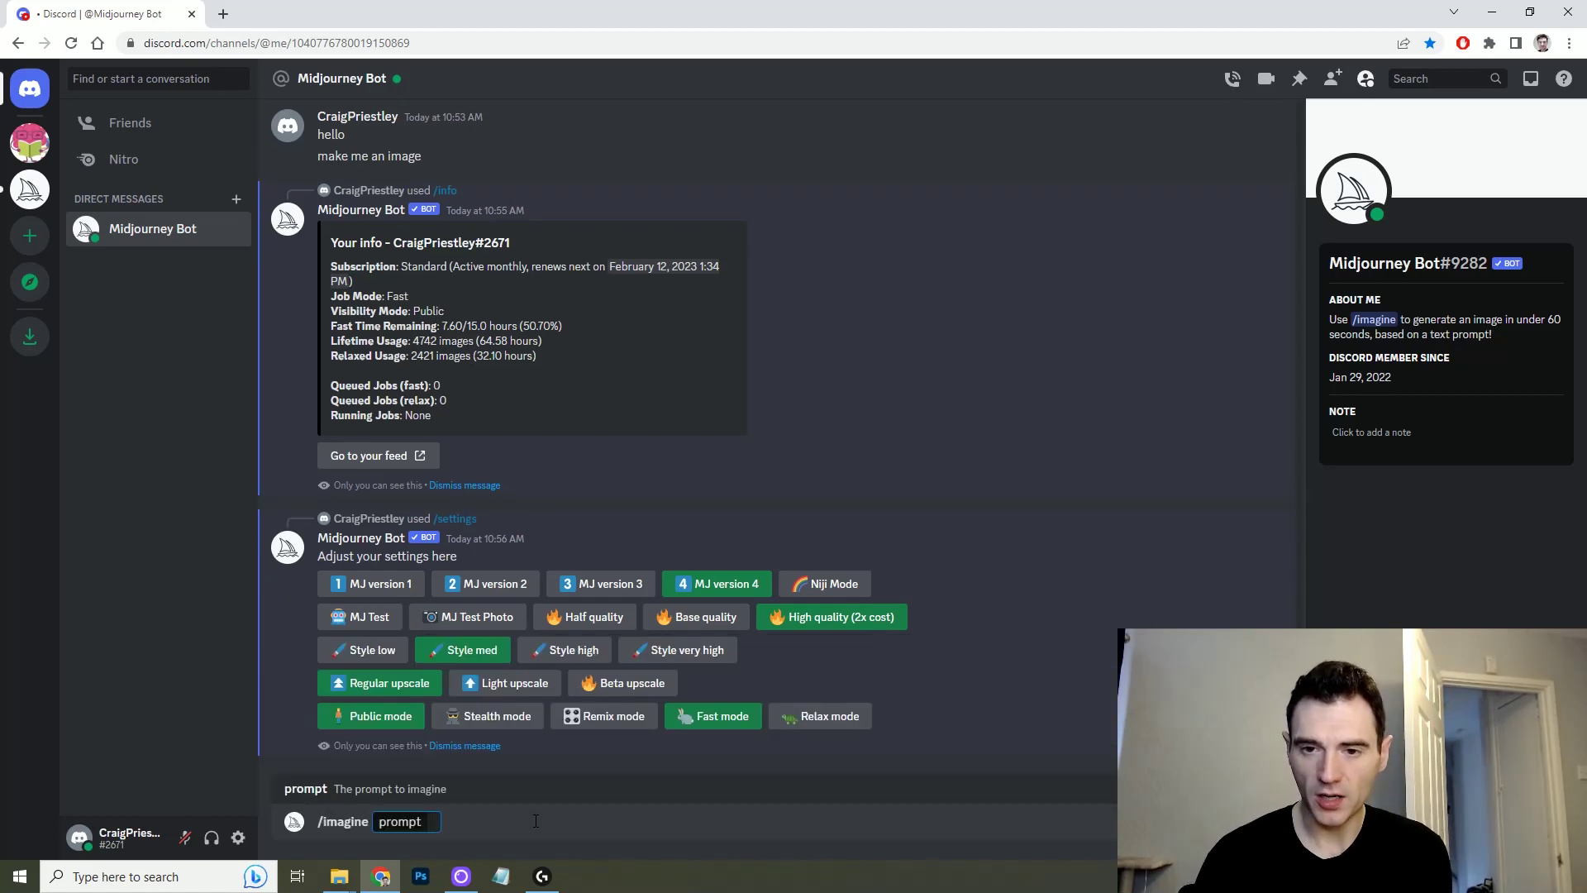
text(star wars colo)
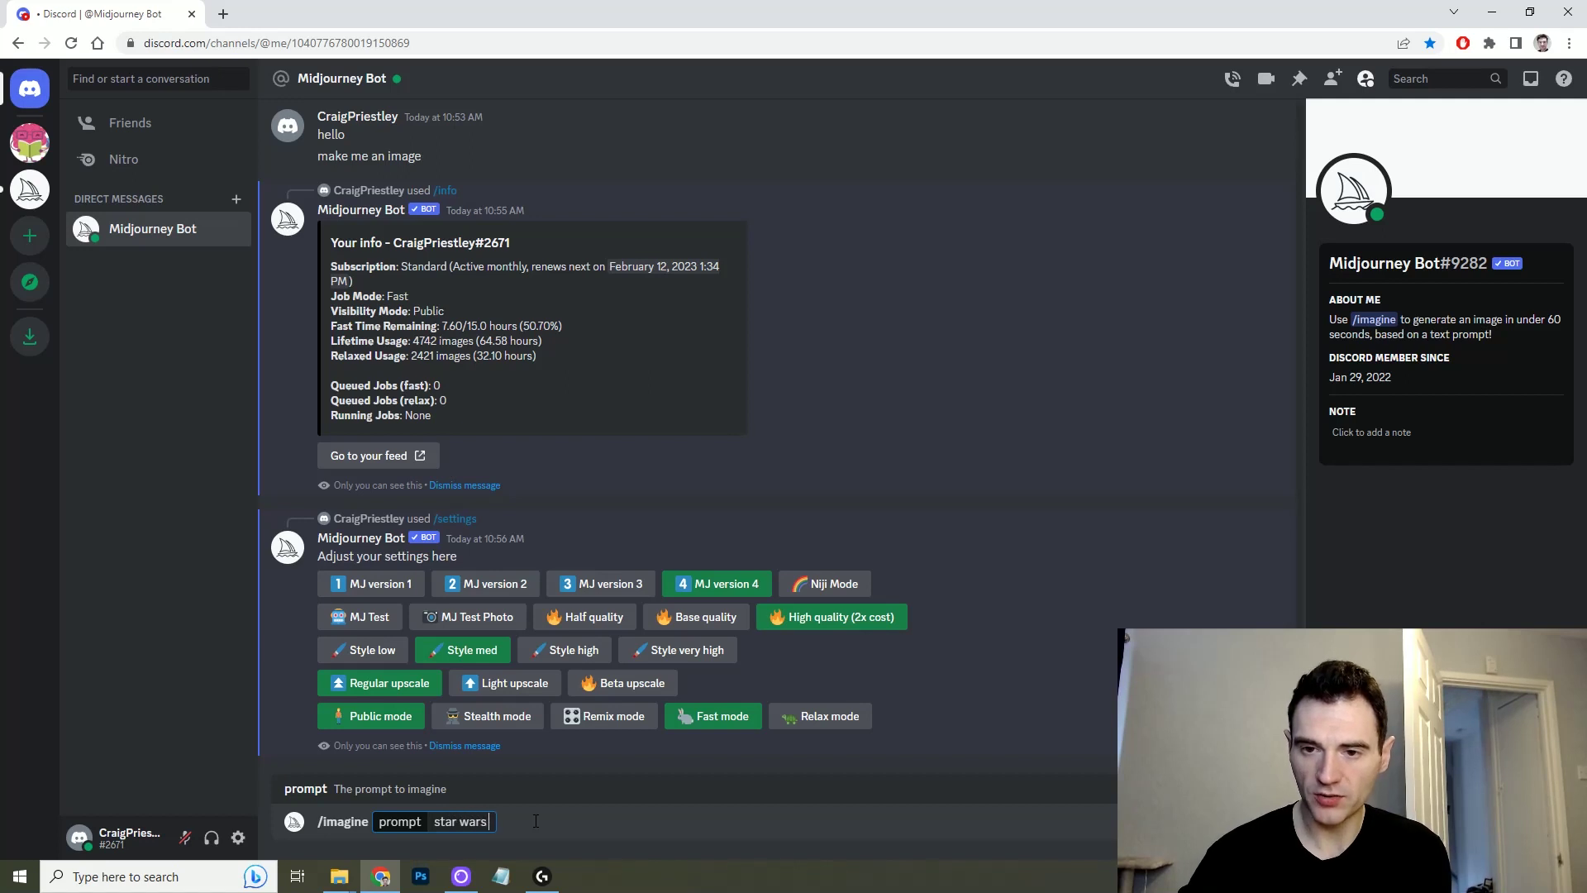
text(ring page)
key(Return)
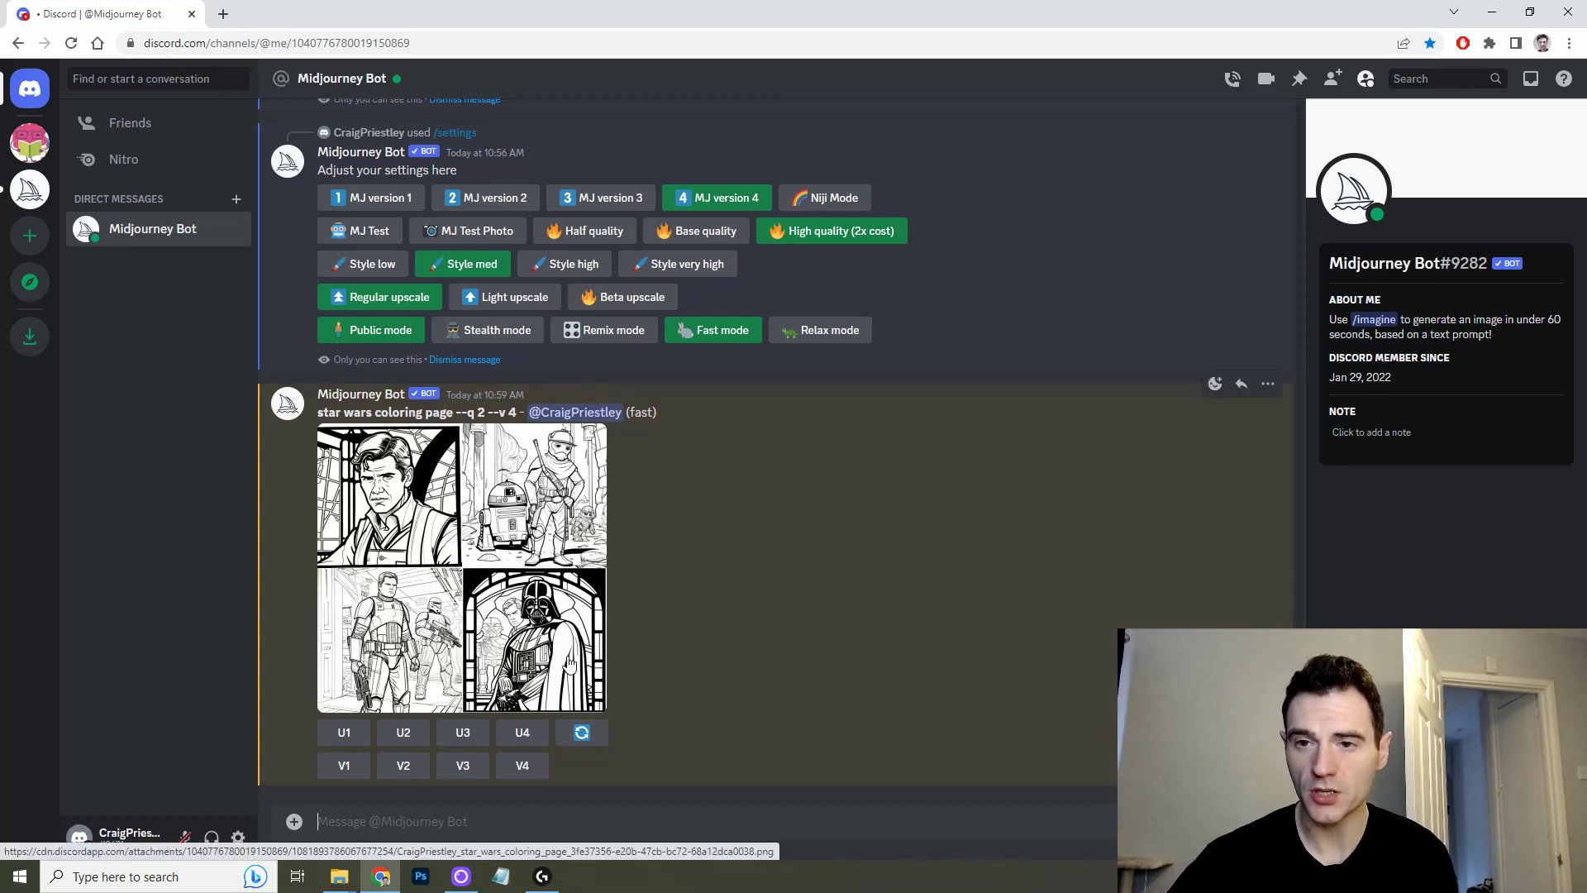
Preview the Star Wars grid, request V4 Darth Vader variations, and preview the new grid
click(527, 588)
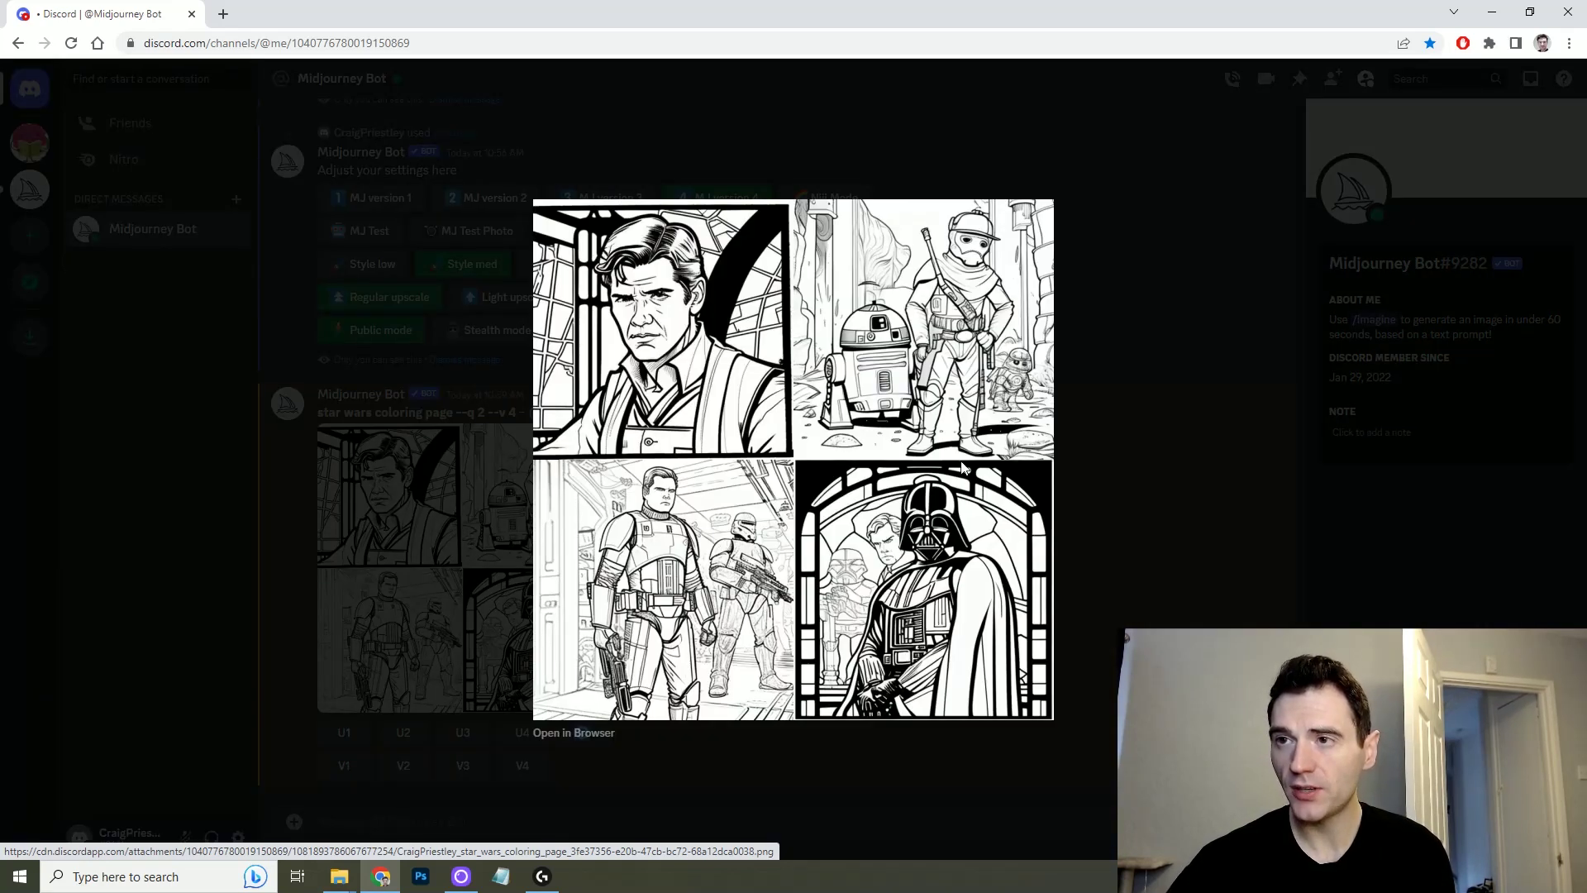
click(1113, 593)
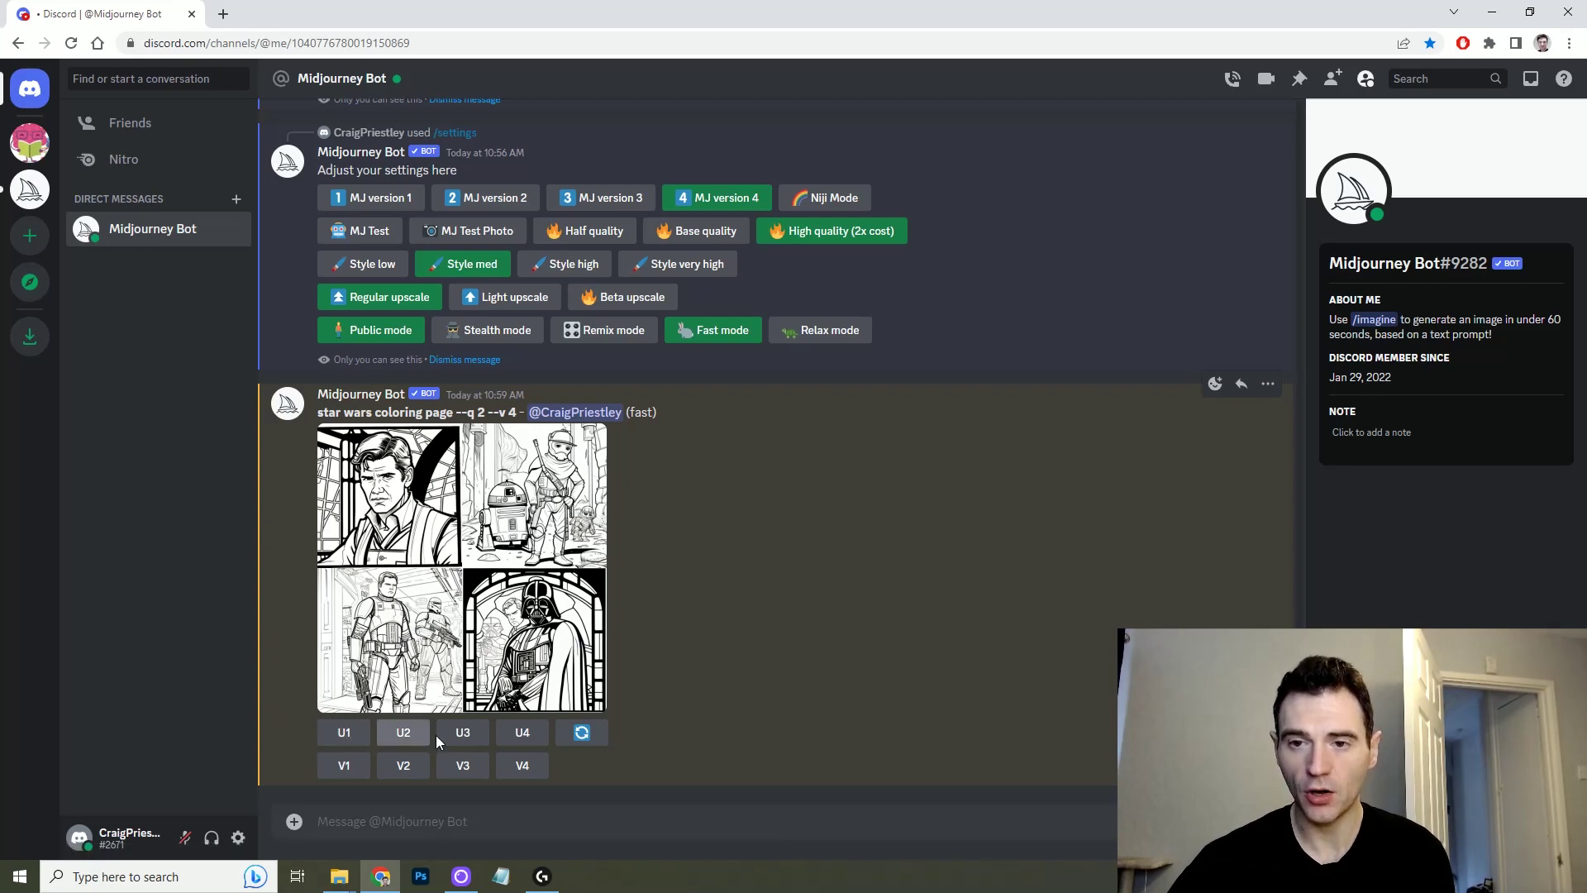
click(474, 634)
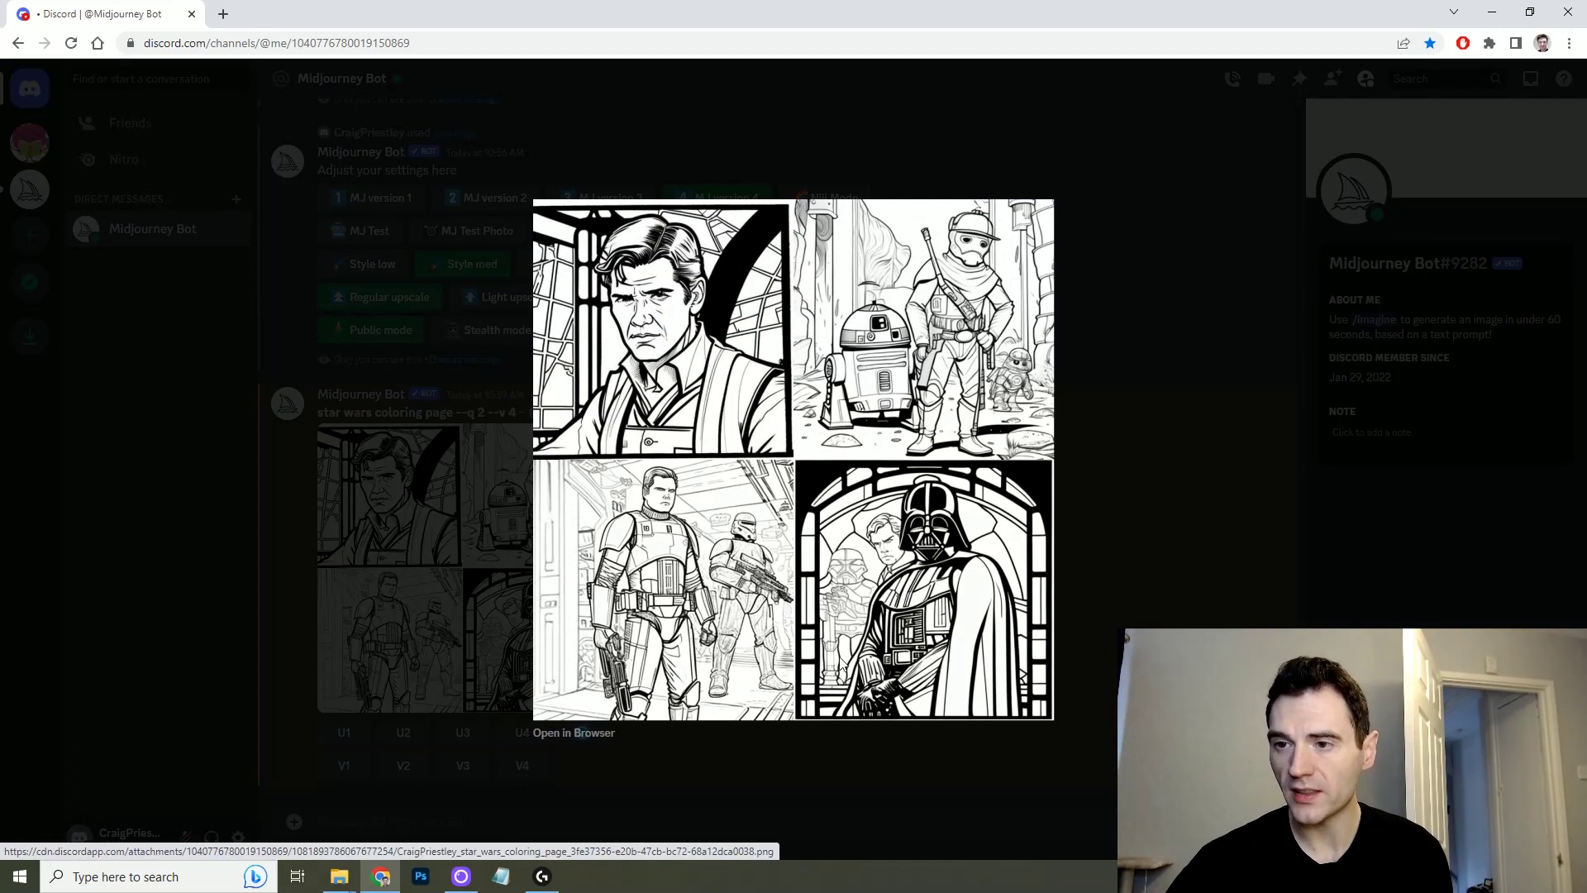
click(1084, 559)
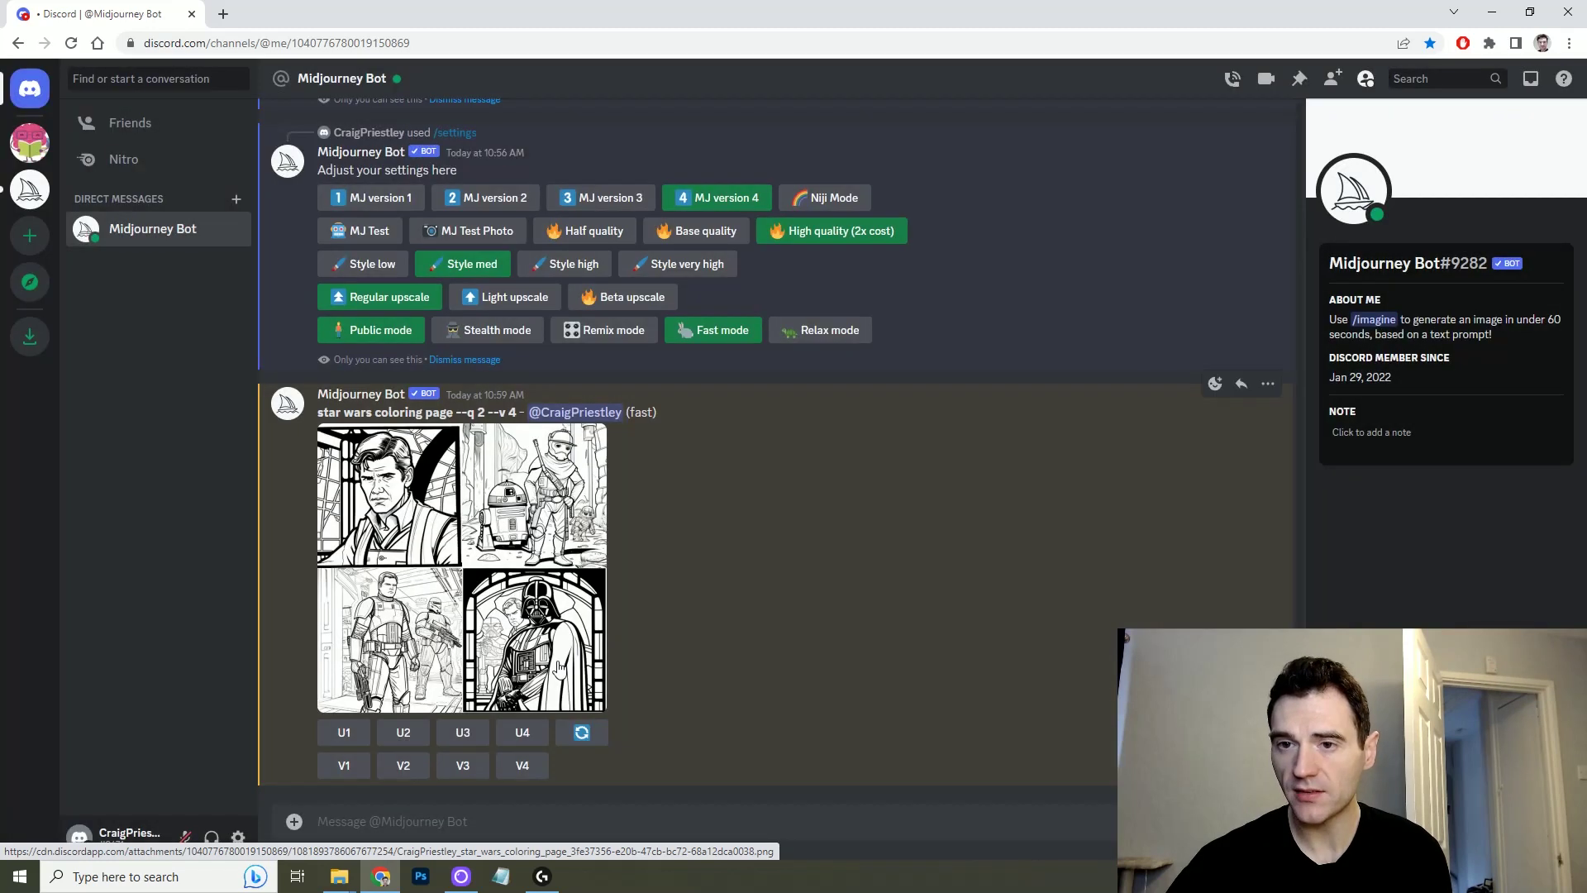
click(523, 764)
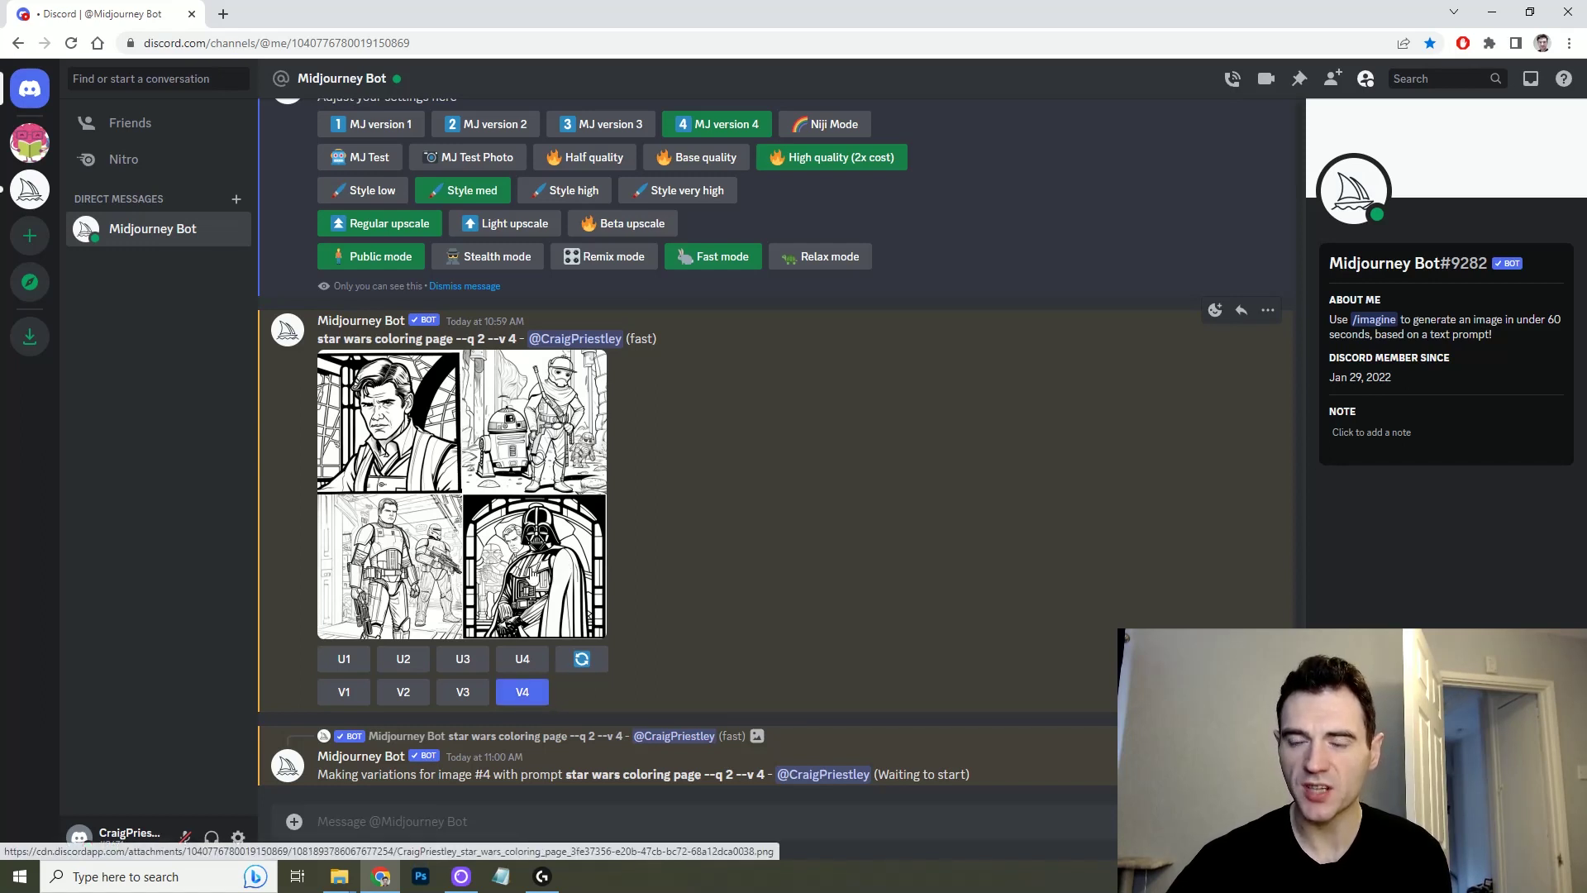
click(501, 523)
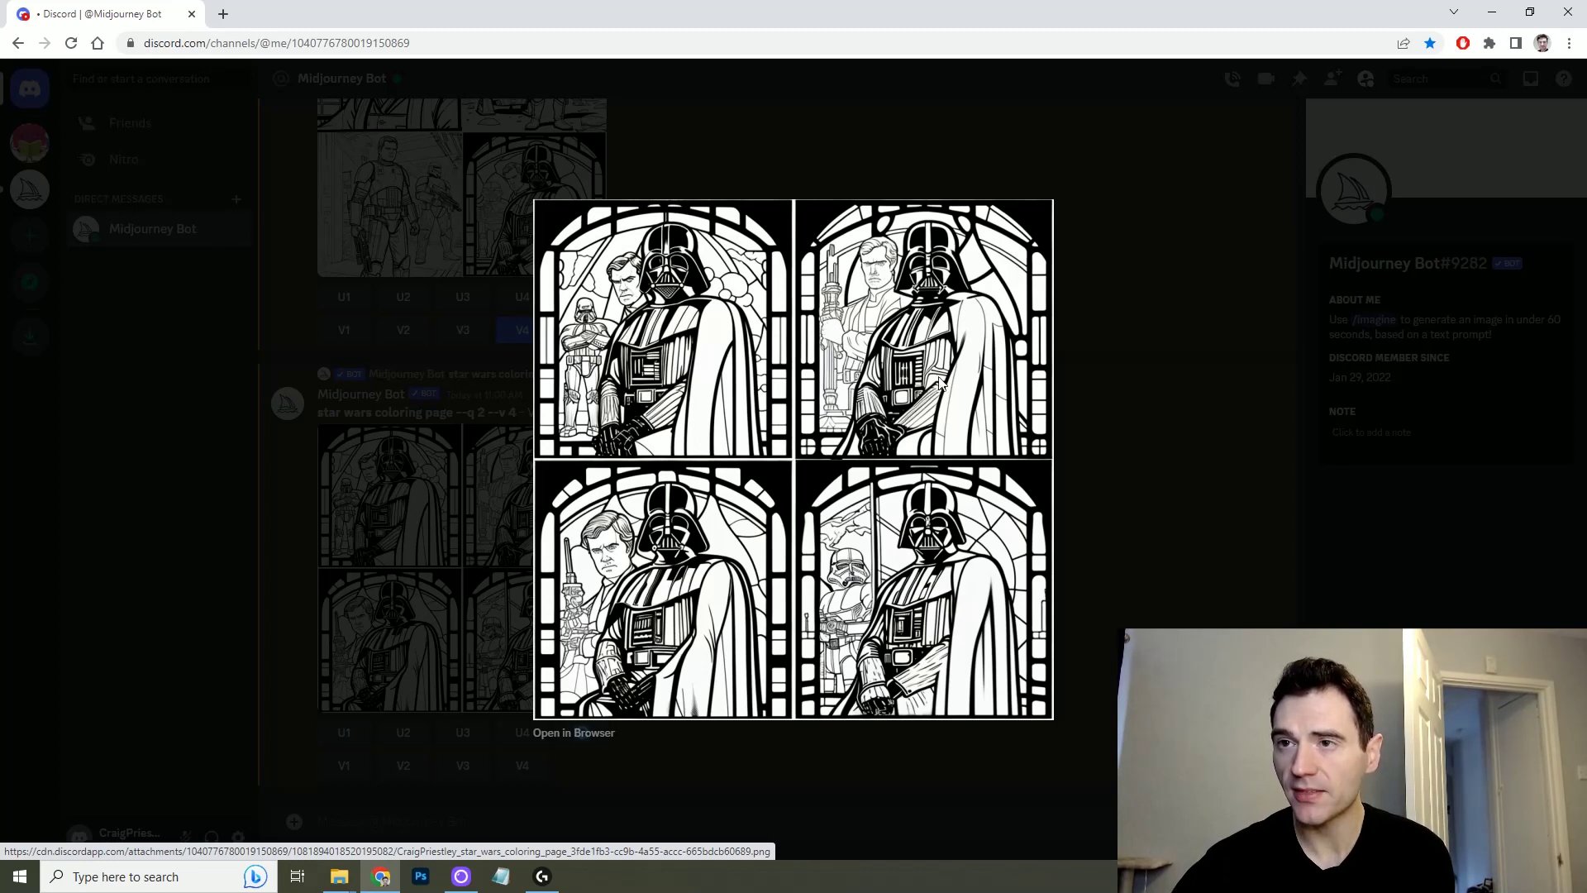
click(1119, 480)
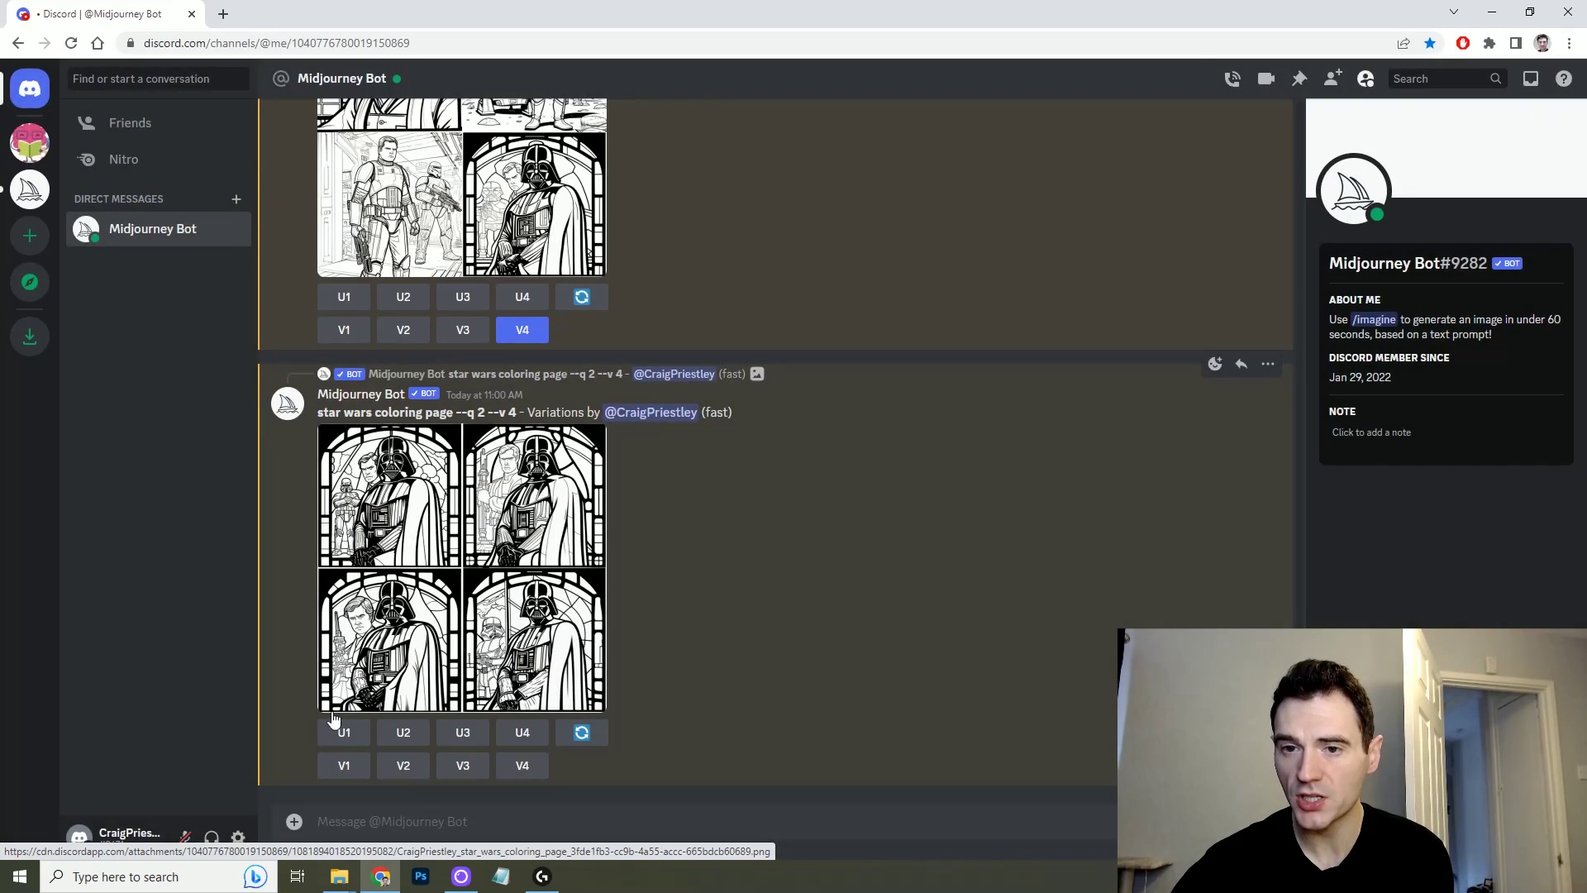
Upscale the second Vader variation (U2) and open it full-size in the browser
click(405, 736)
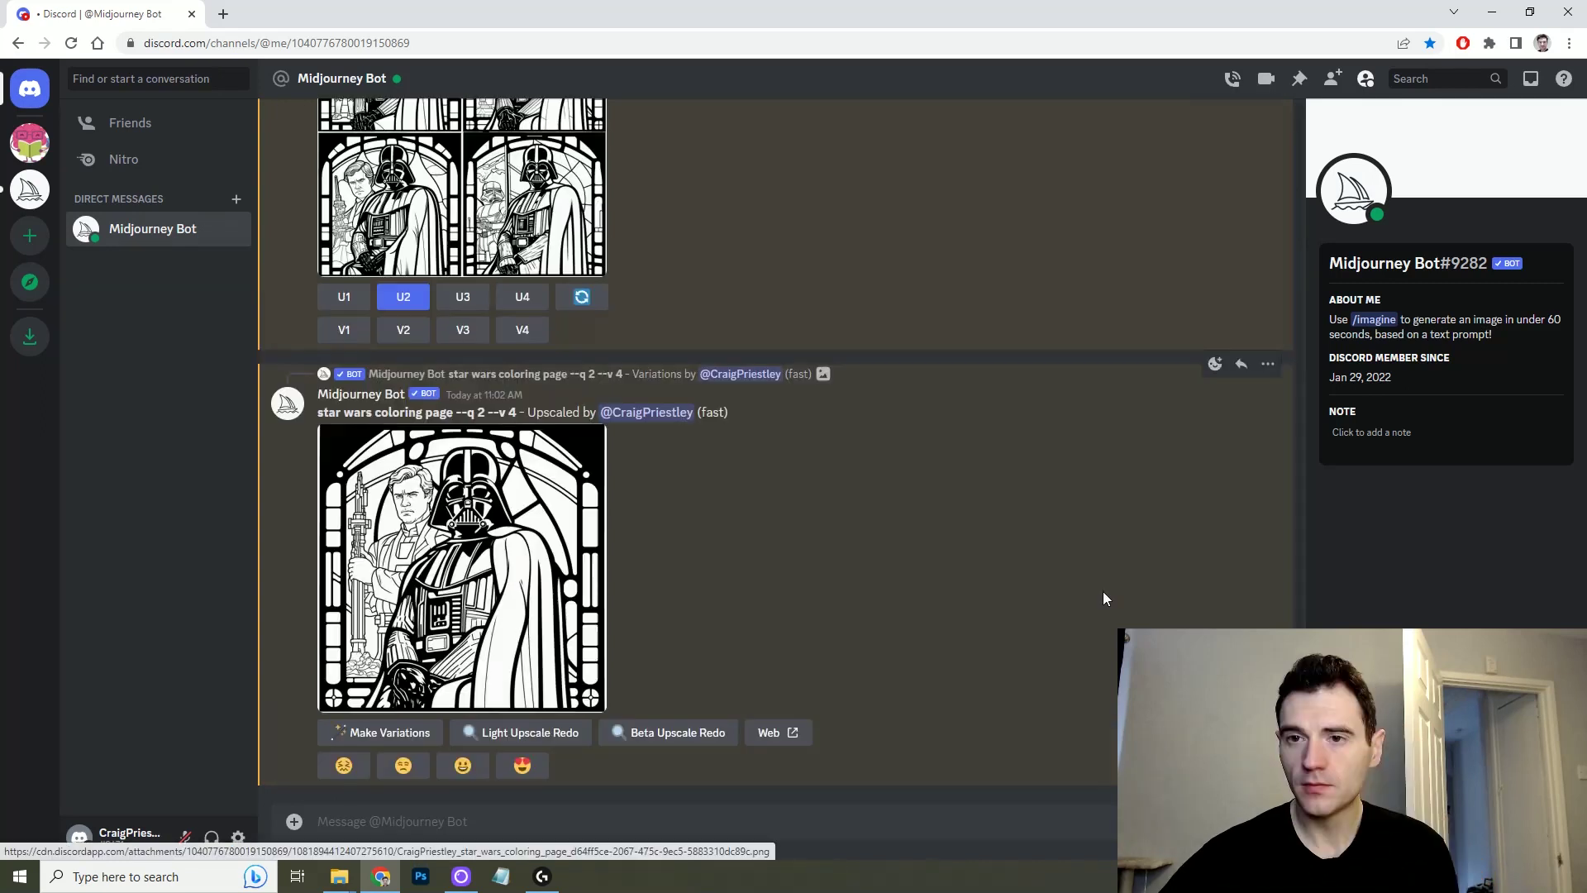
click(494, 609)
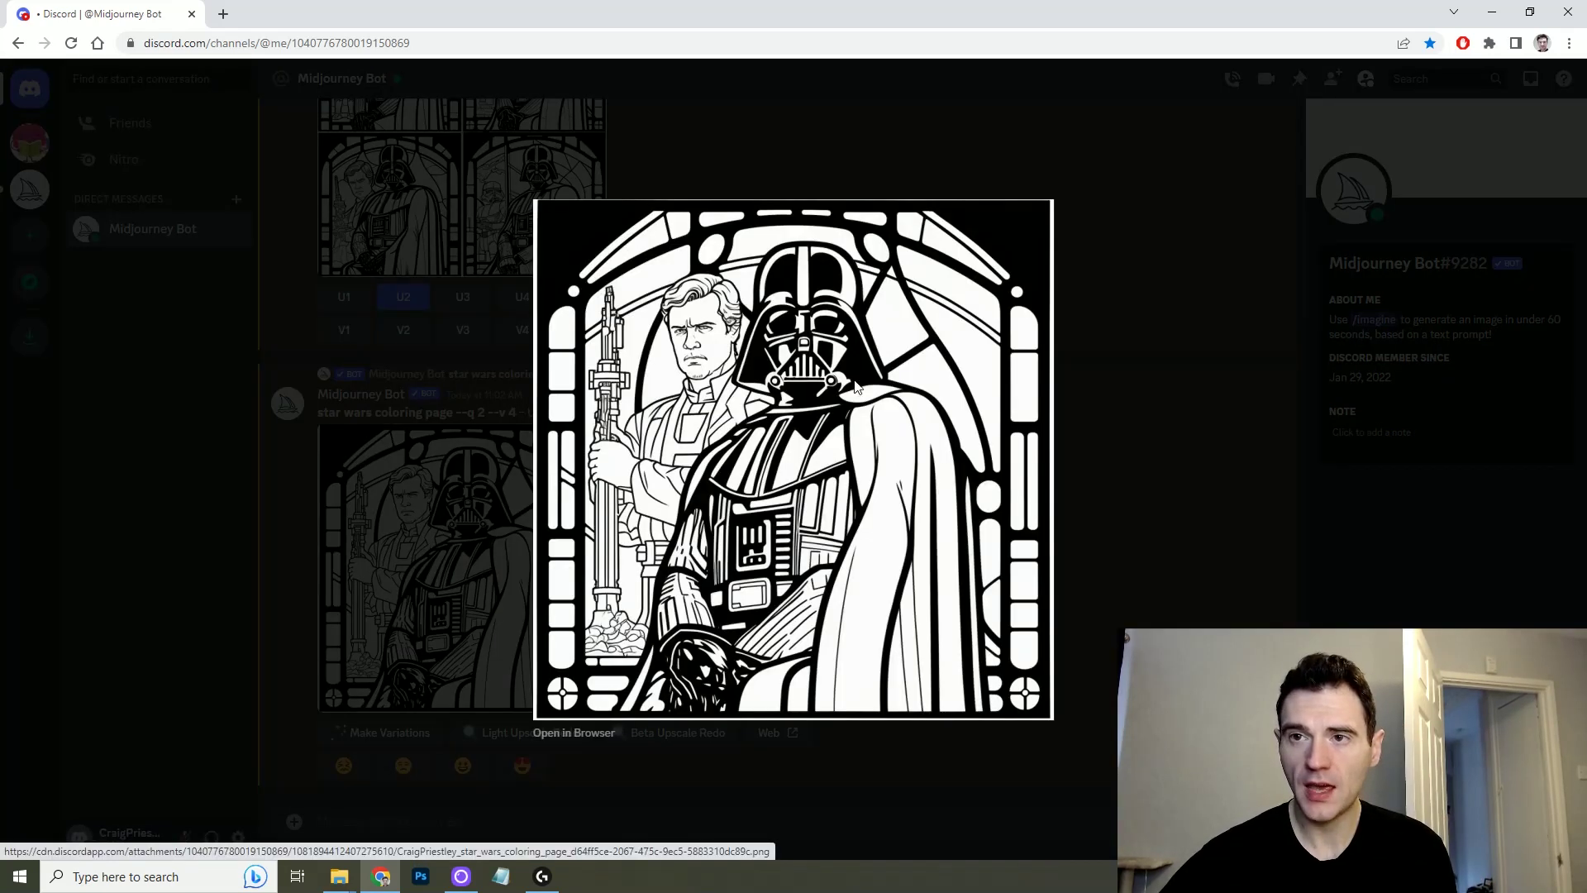
click(593, 733)
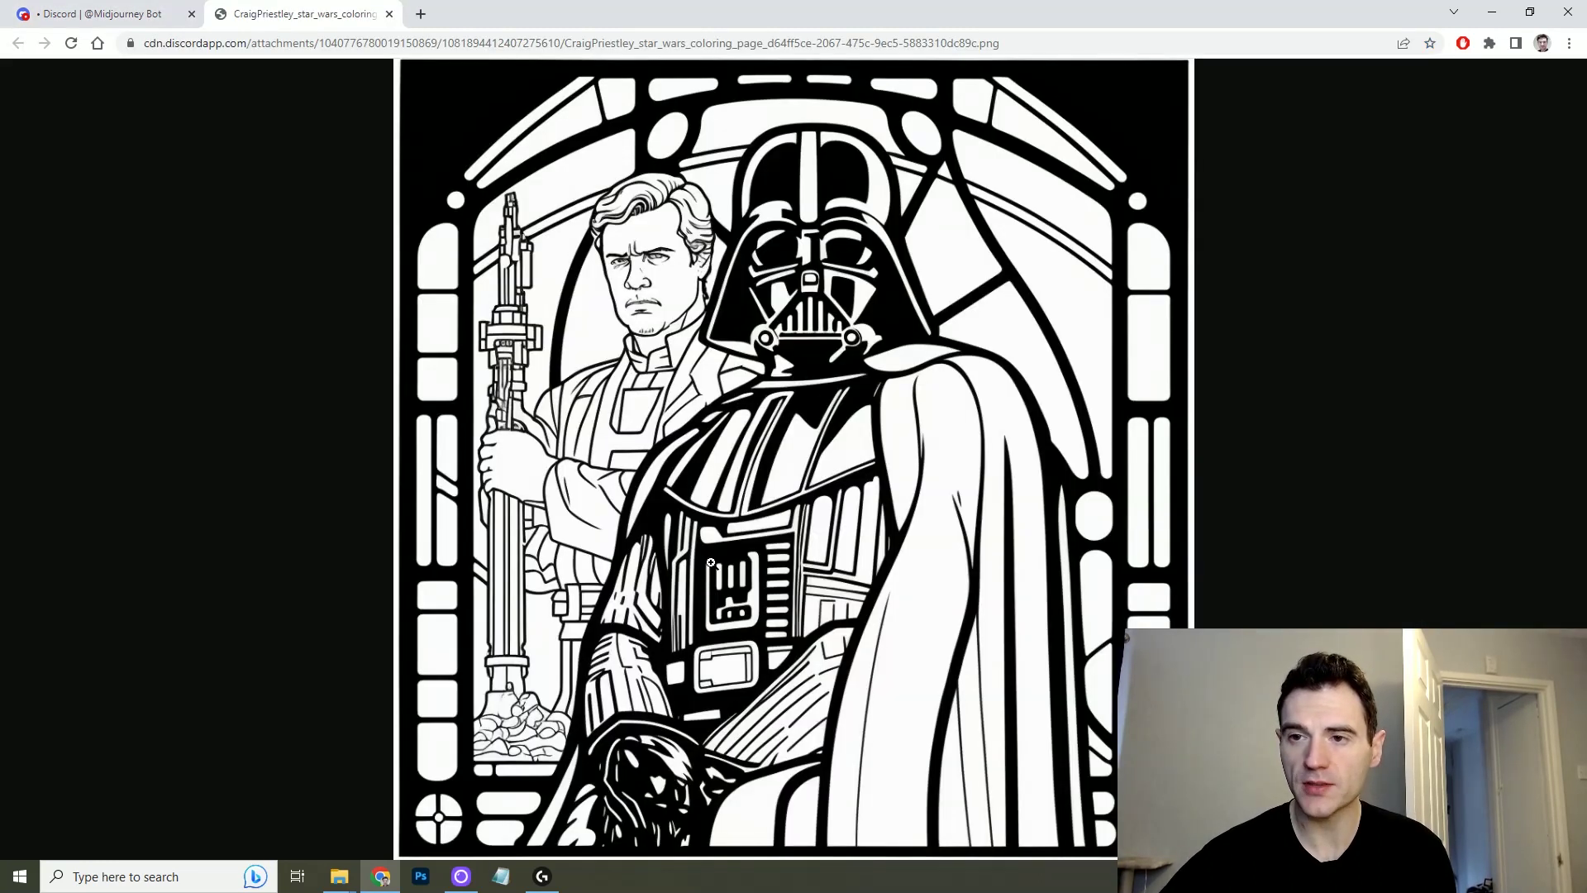
Save the upscaled Vader image to disk, close its tab, and request a Beta Upscale Redo
right_click(711, 563)
click(806, 592)
key(Return)
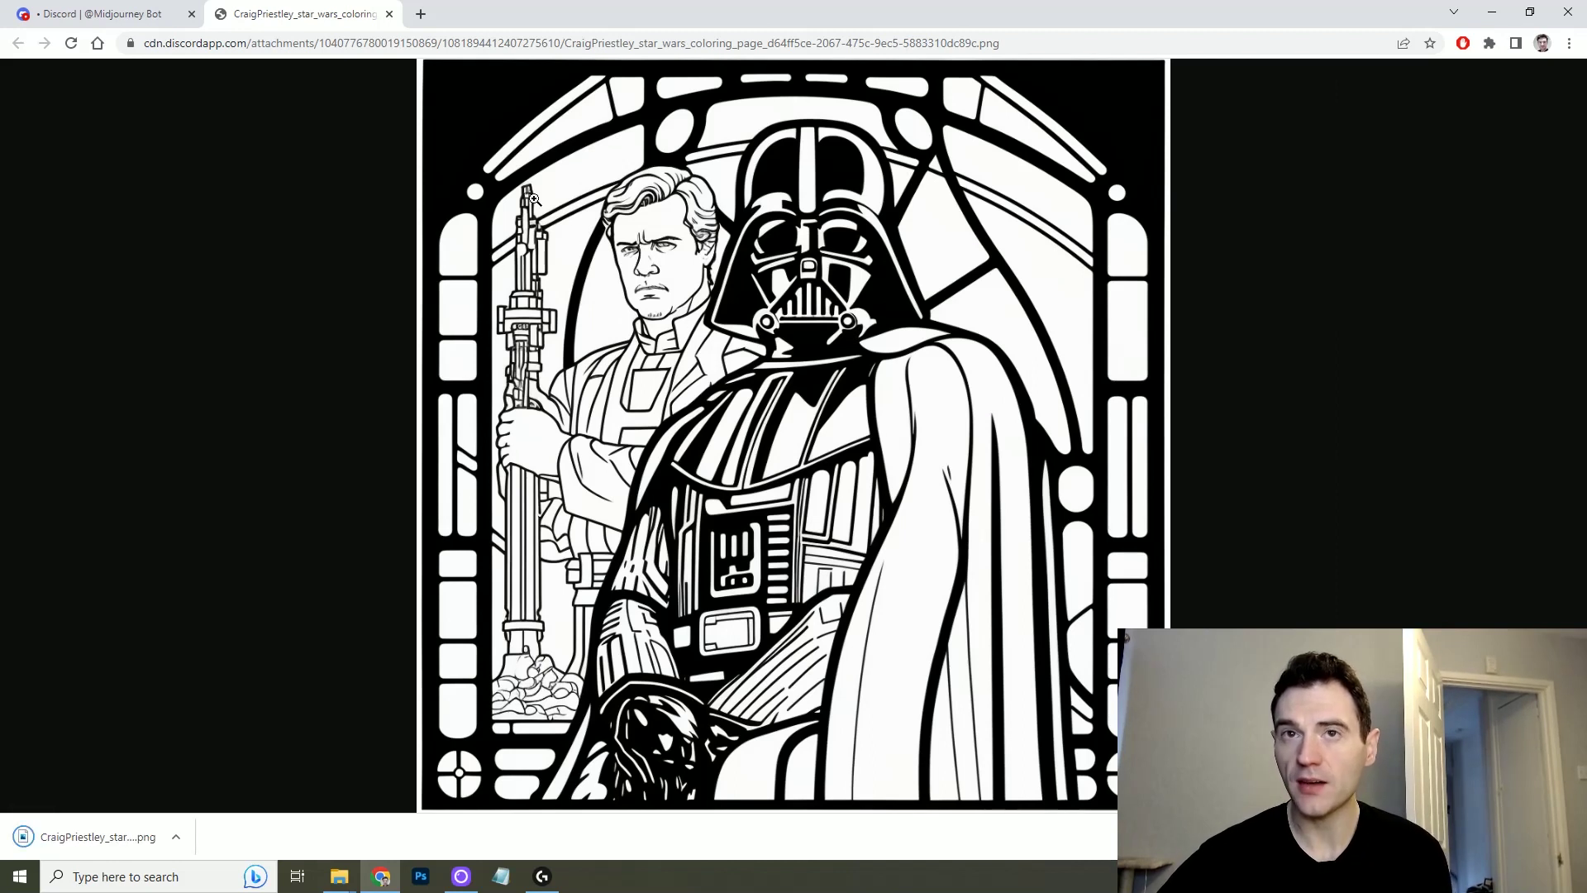
click(389, 14)
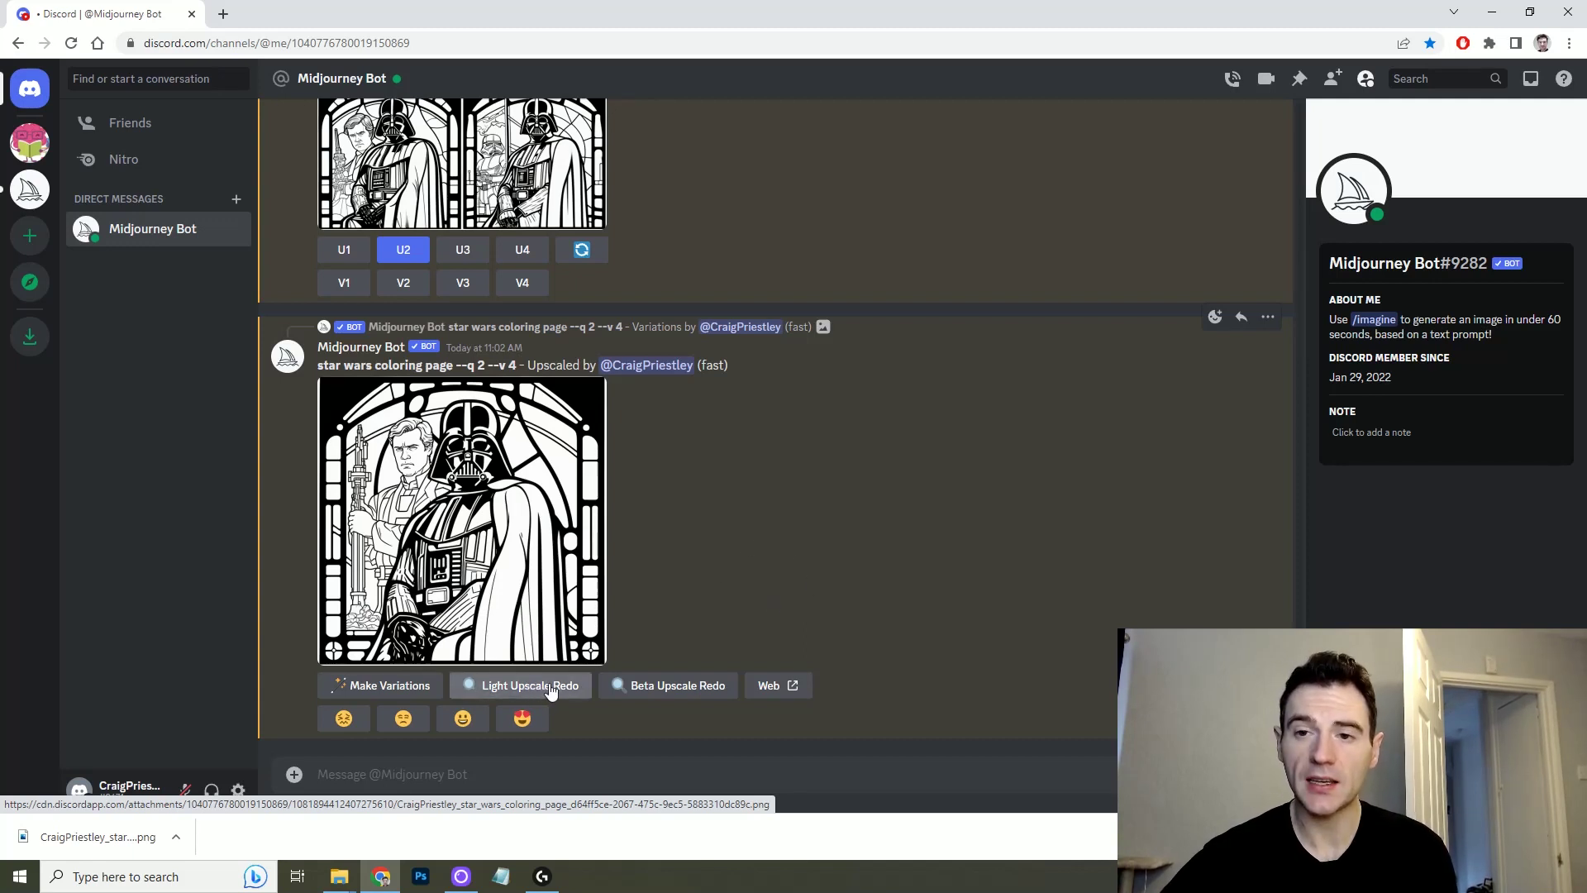
click(675, 685)
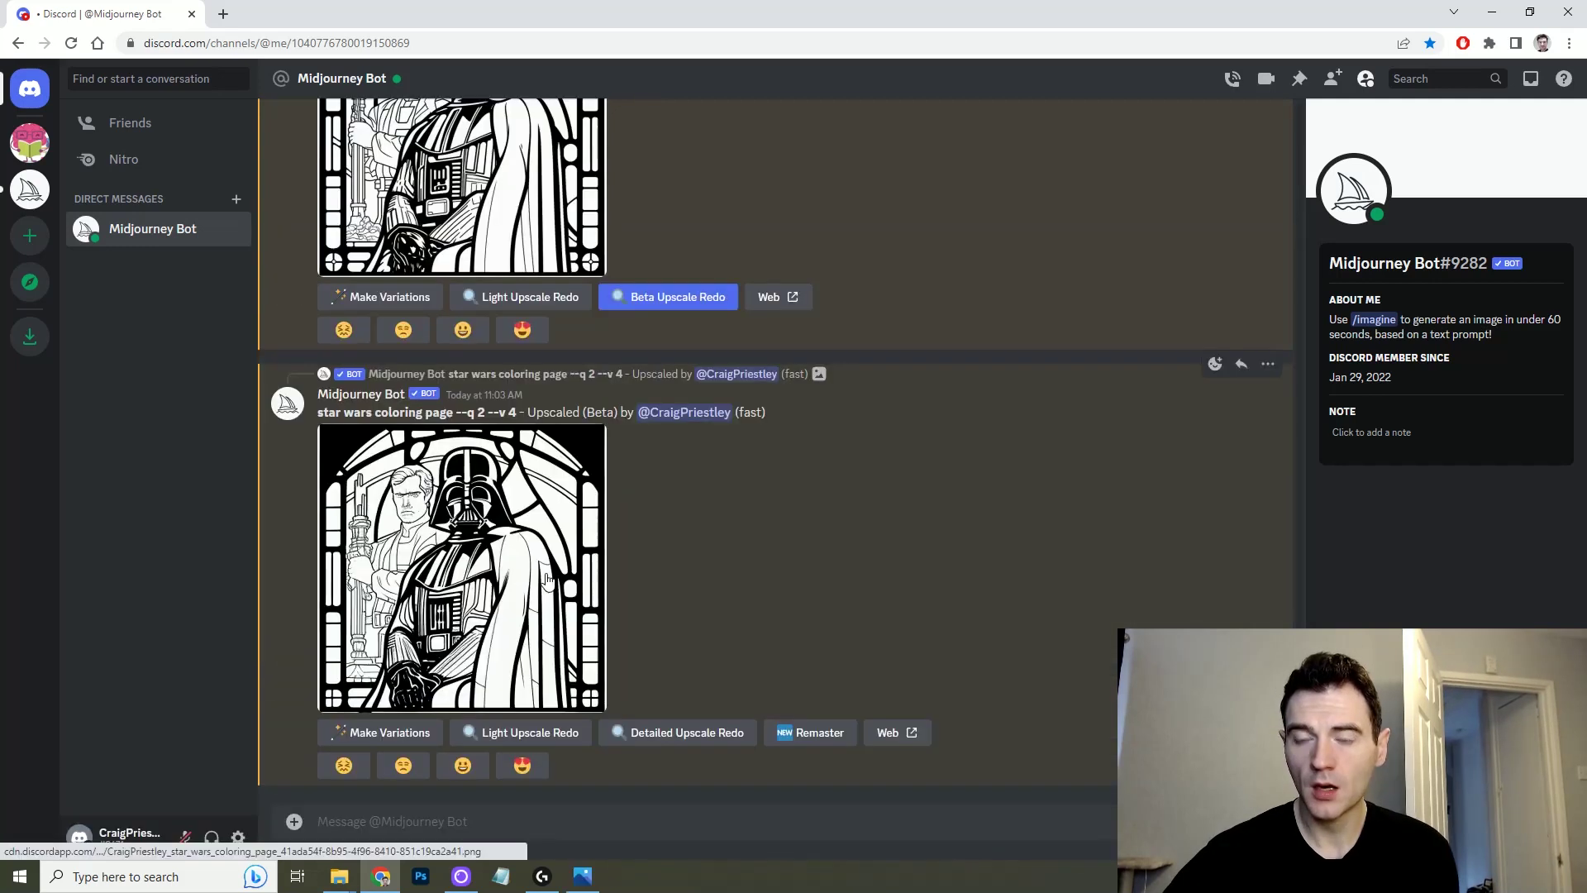
Open the beta-upscaled Vader image full-size in the browser and save it to disk
click(548, 578)
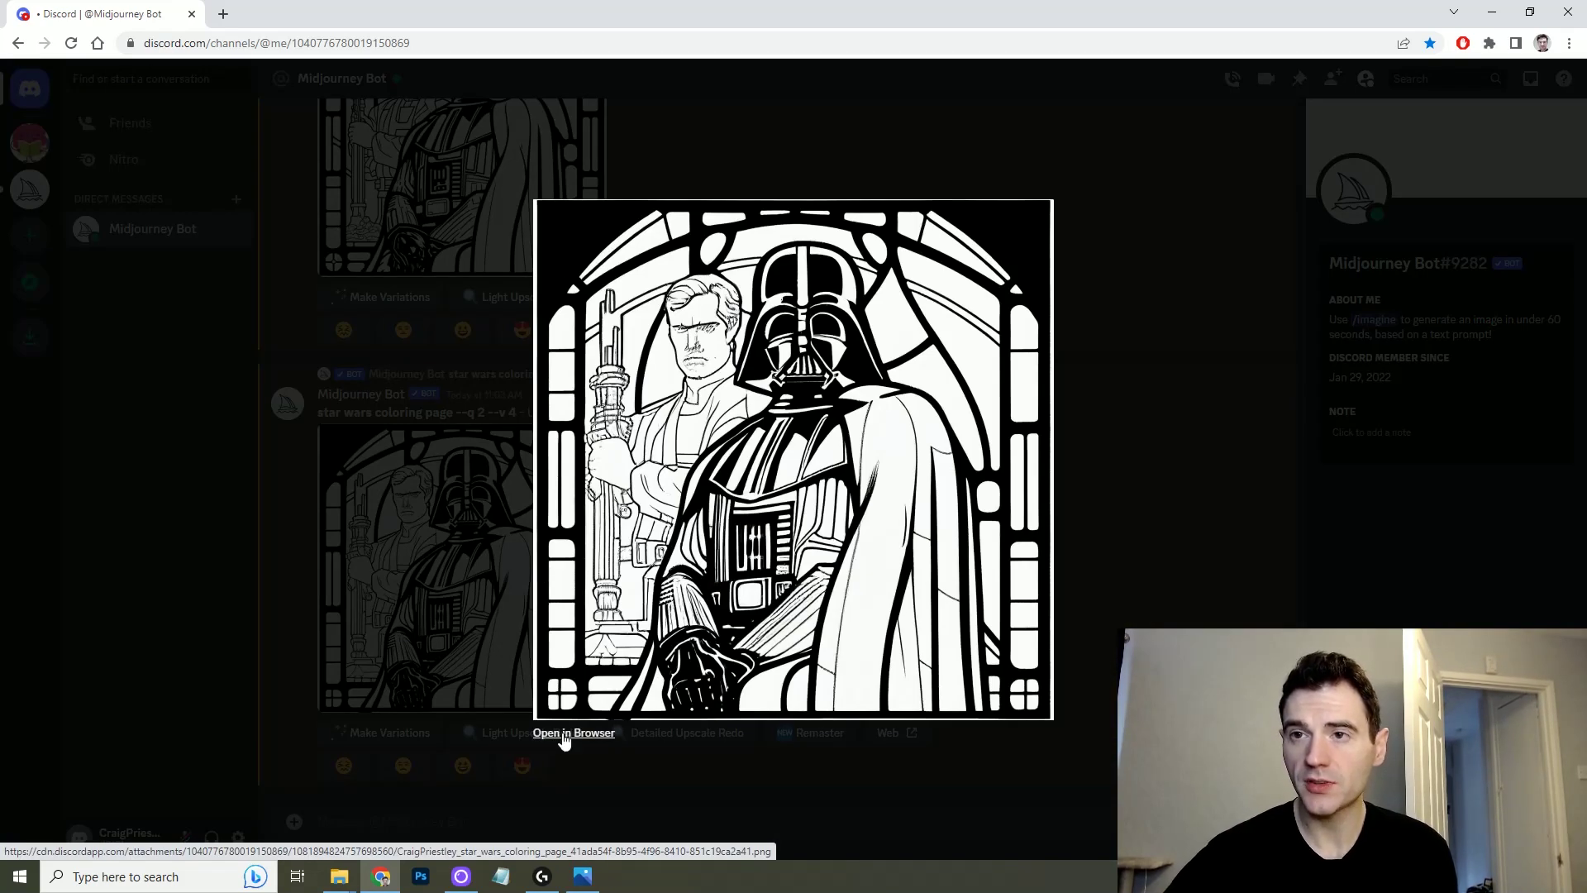
click(600, 720)
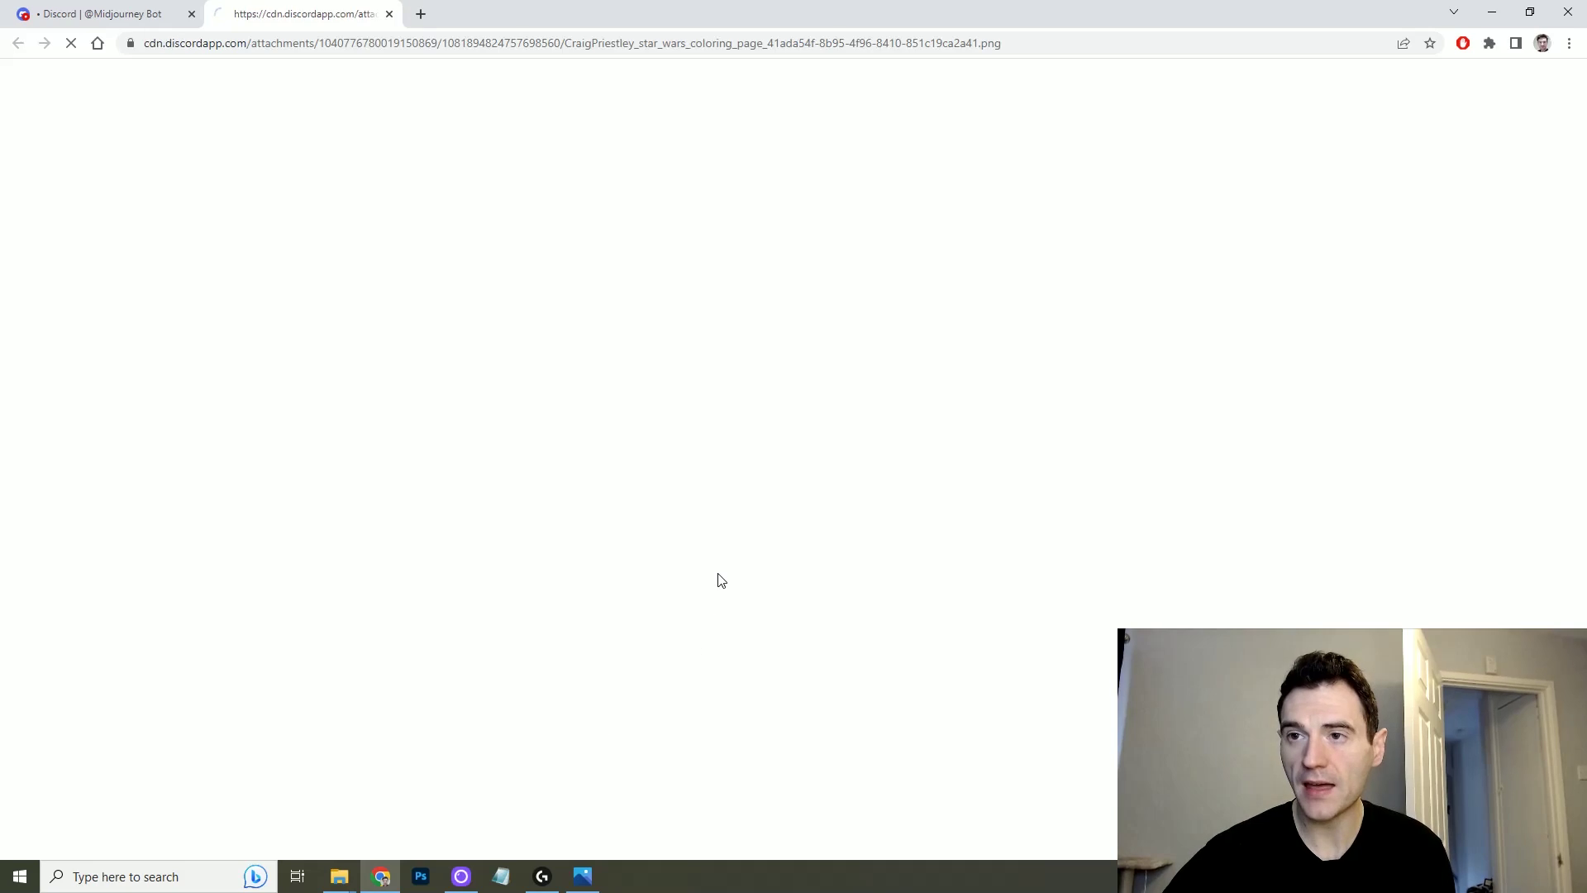
right_click(701, 466)
click(717, 494)
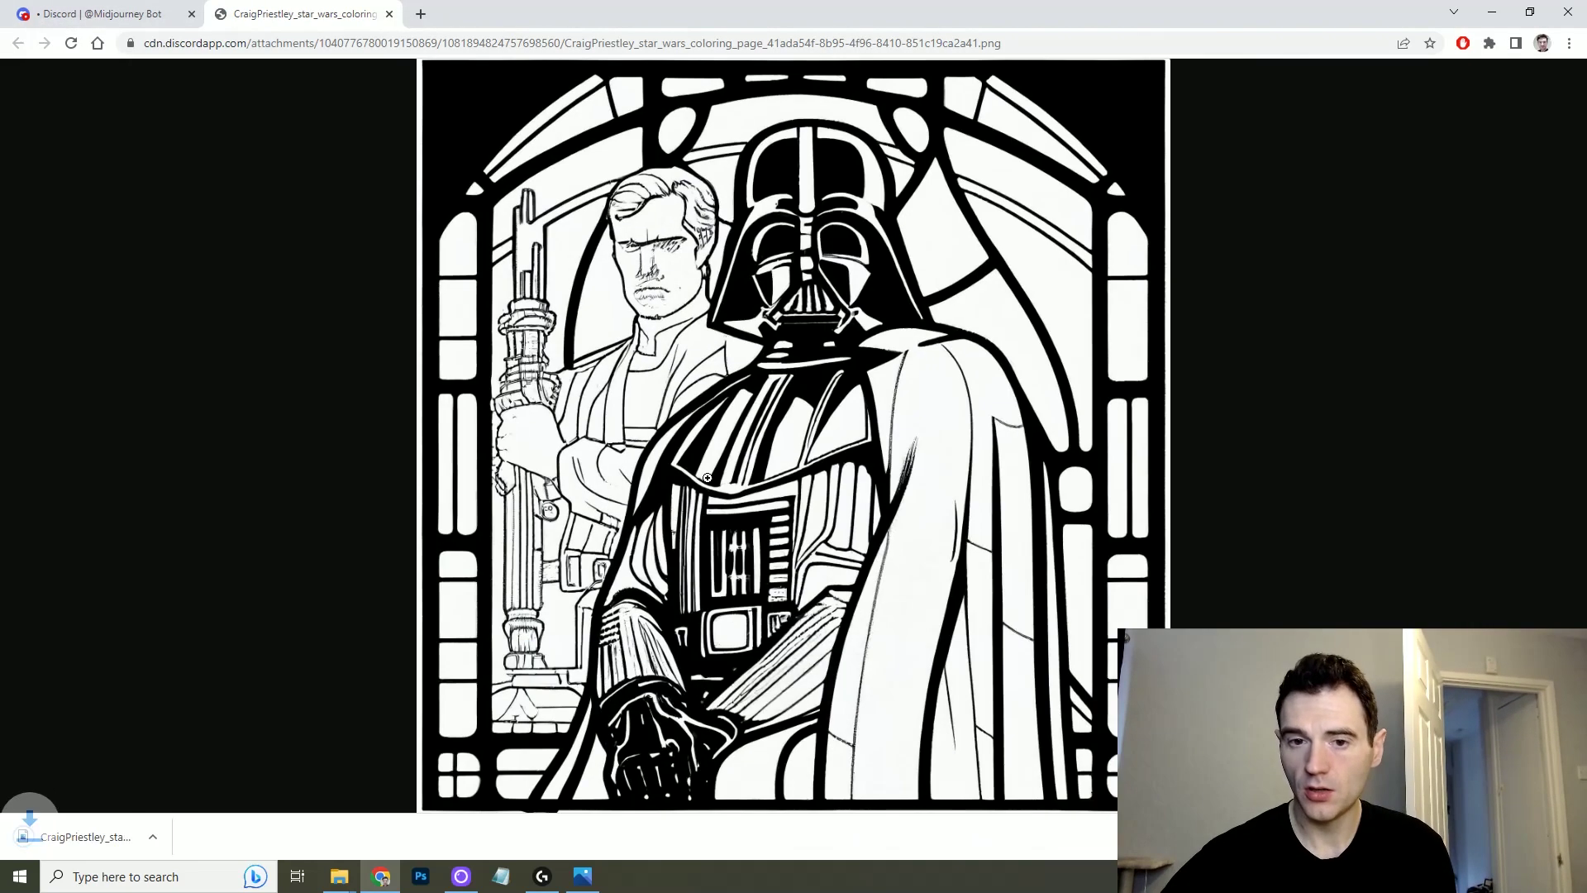
Compare both saved Vader upscales zoomed in on the helmet
mouse_move(346, 881)
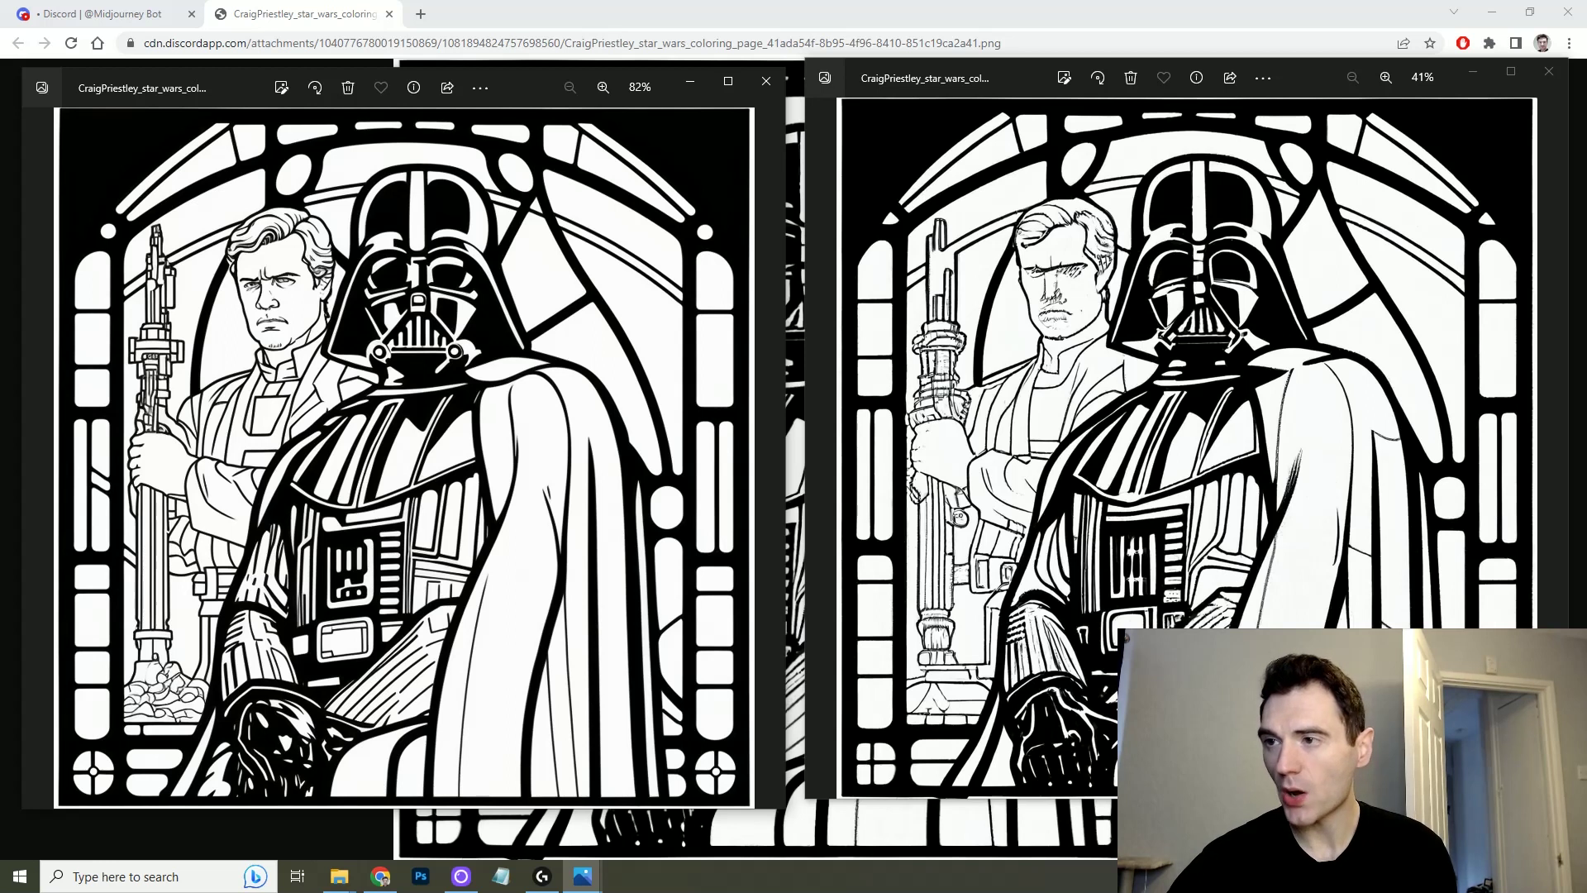
scroll(1154, 408, up, 5)
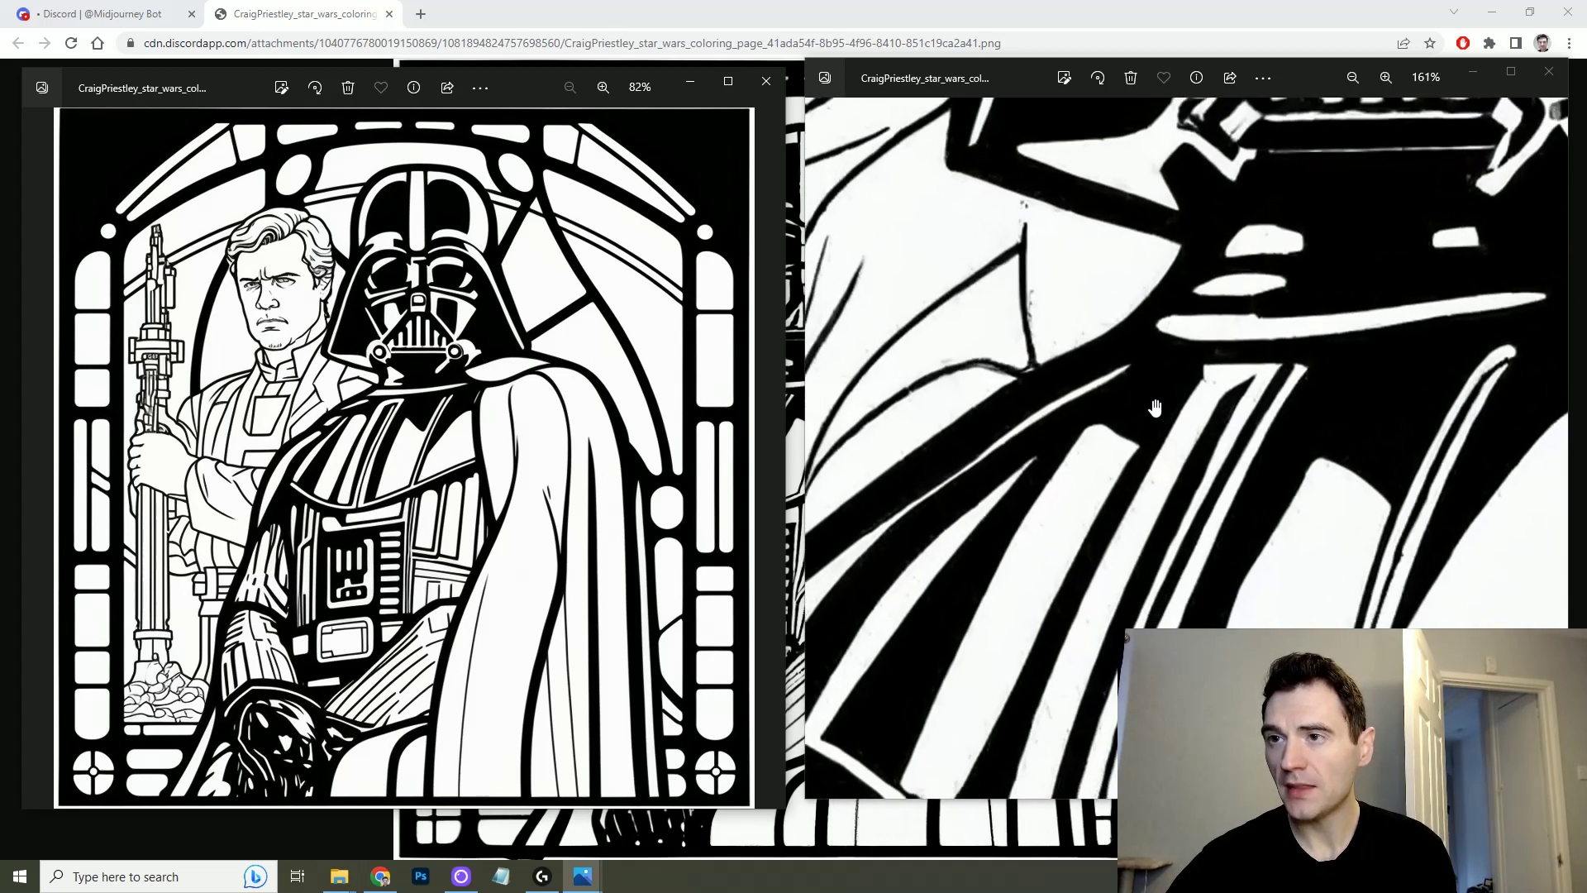
scroll(1155, 408, down, 3)
scroll(415, 372, up, 6)
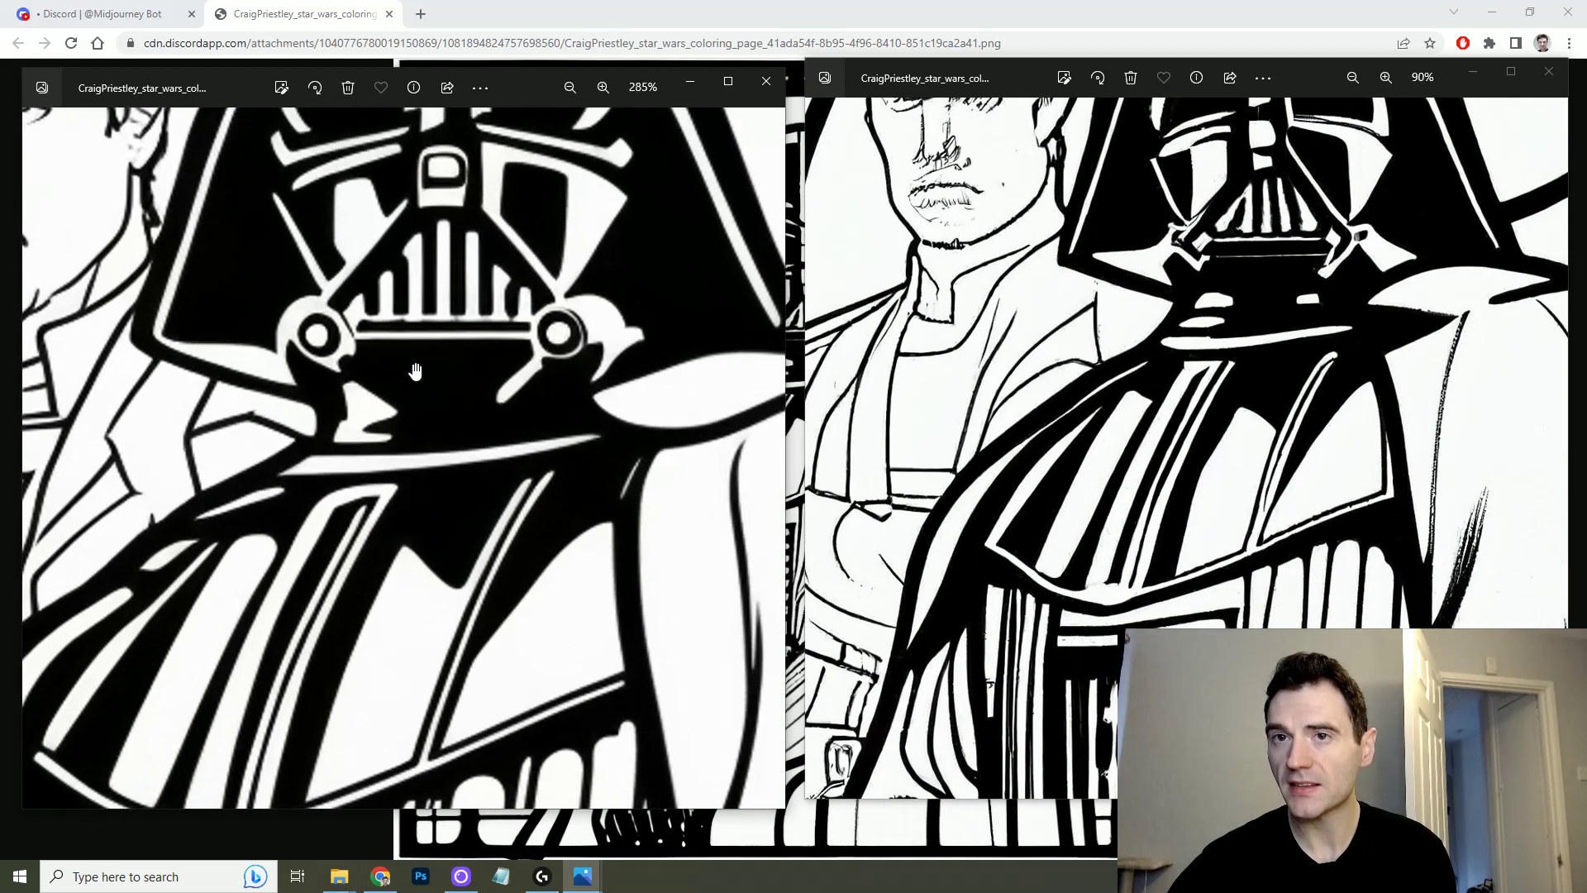
drag(467, 370, 442, 326)
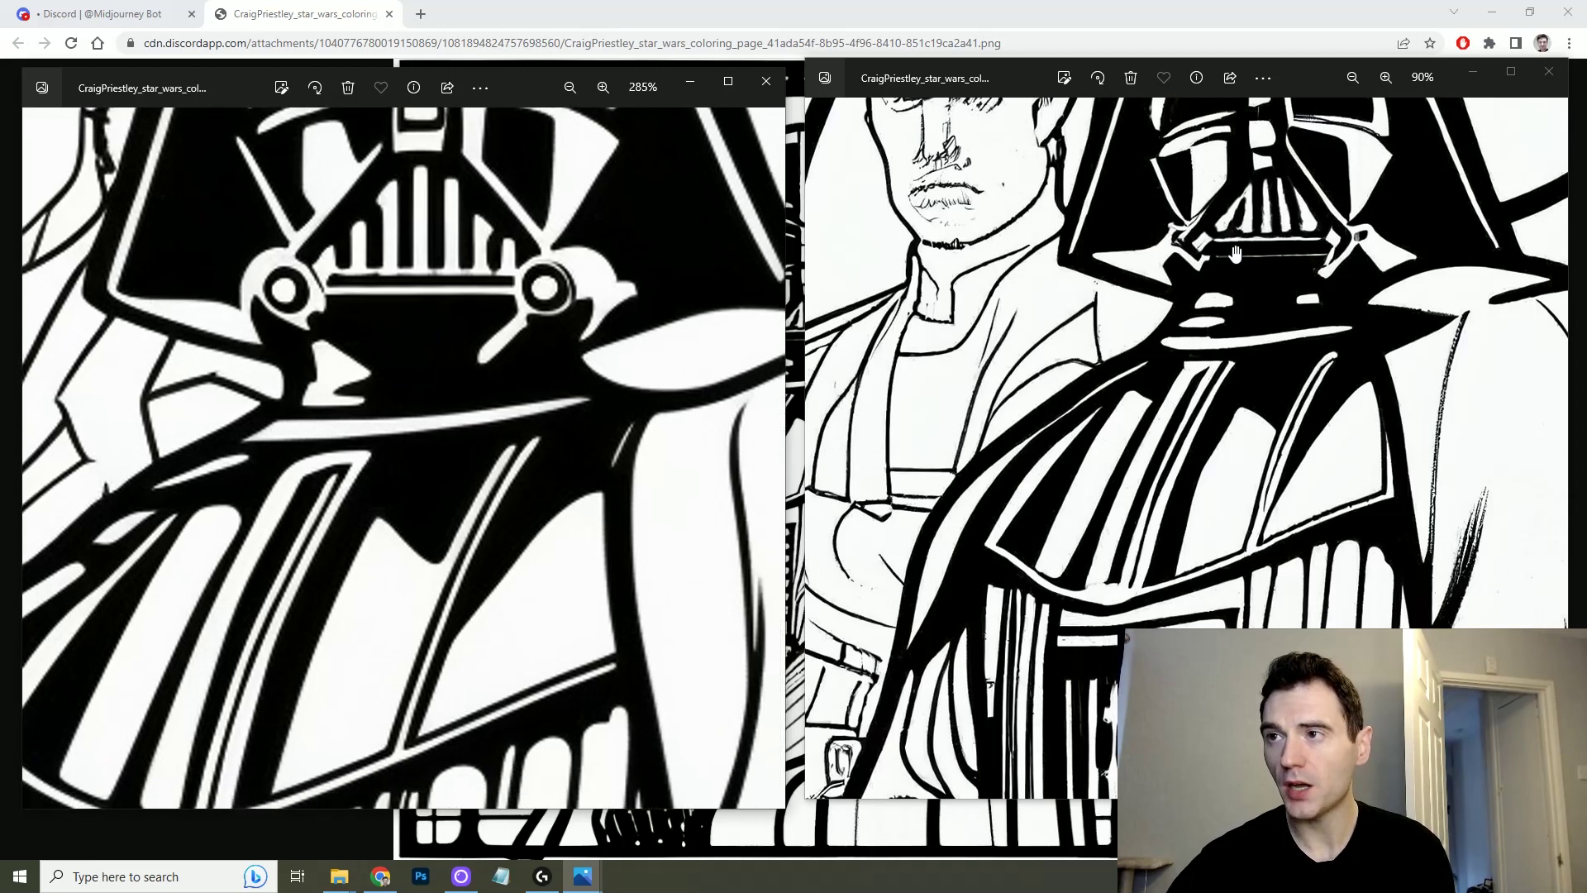
scroll(1235, 252, down, 3)
scroll(499, 355, down, 3)
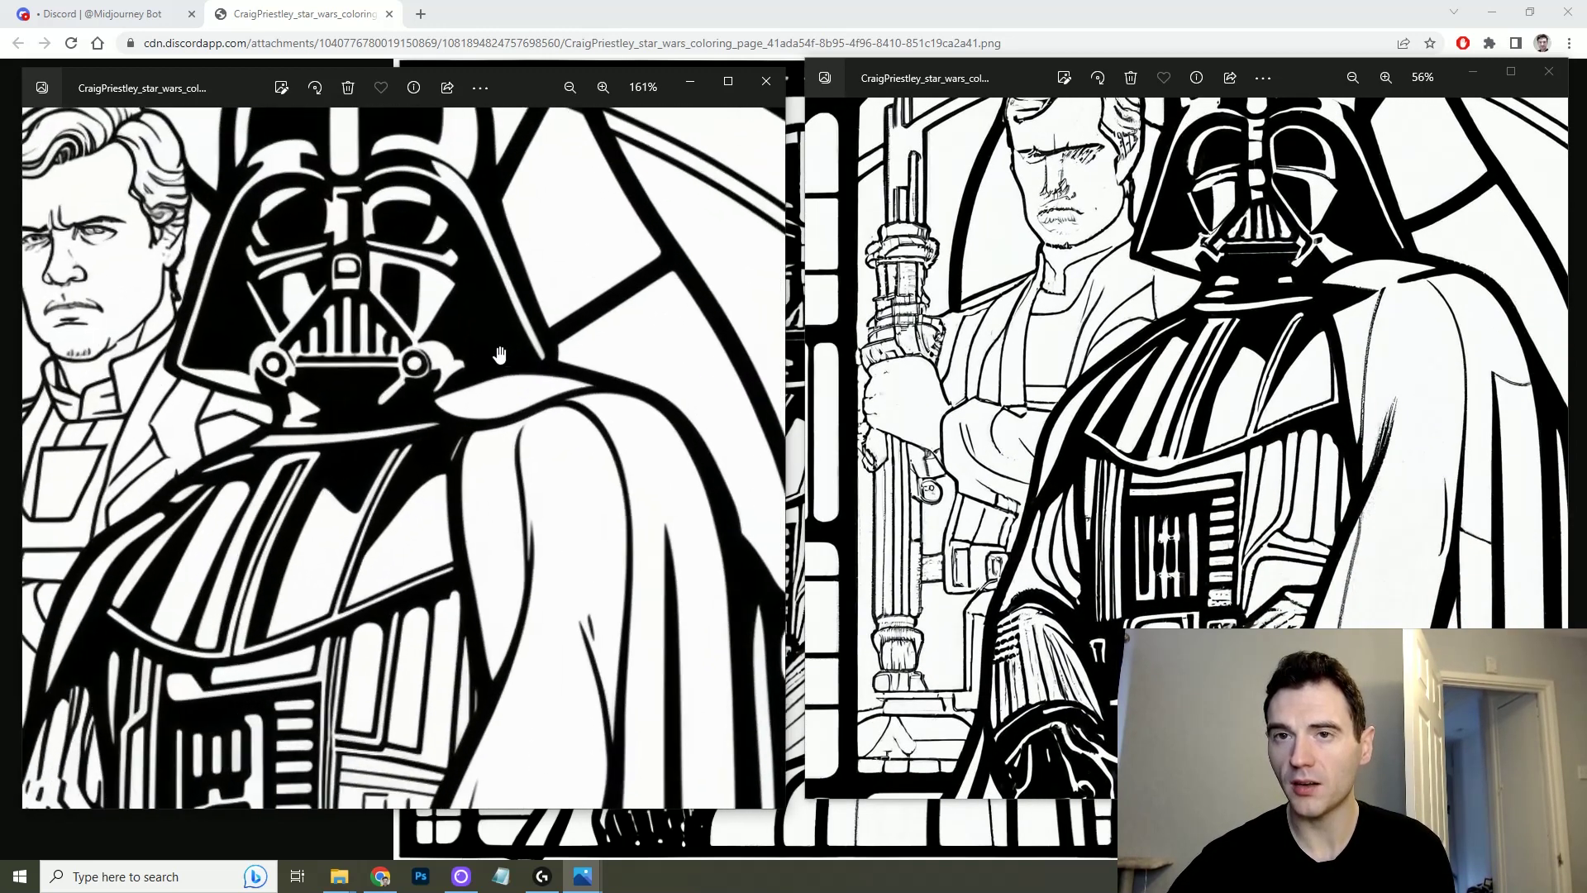
scroll(499, 355, down, 4)
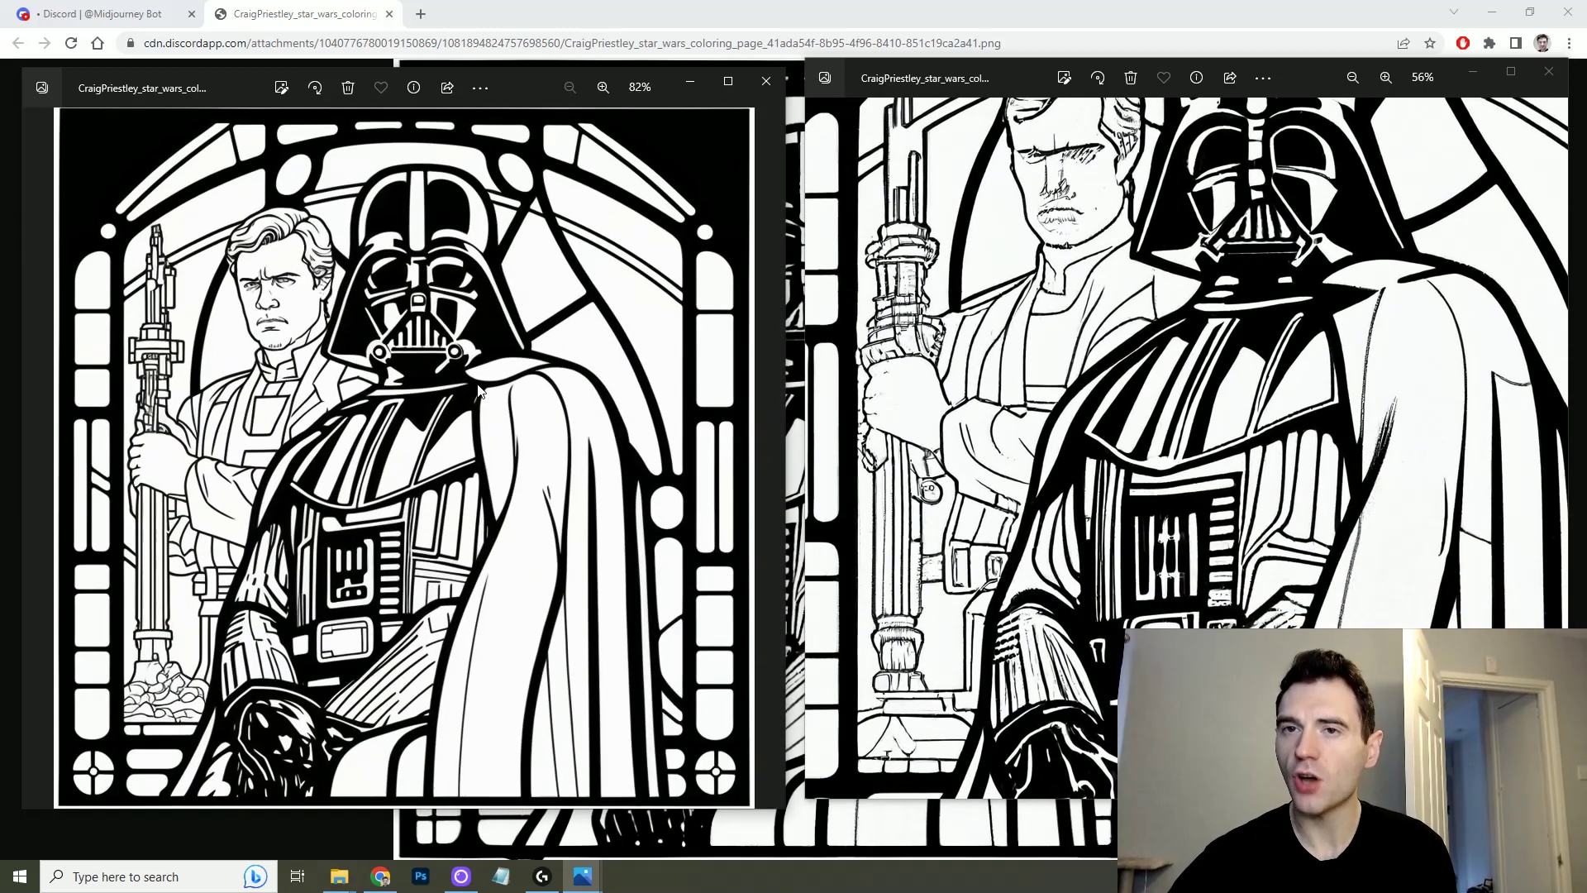
scroll(1356, 382, down, 4)
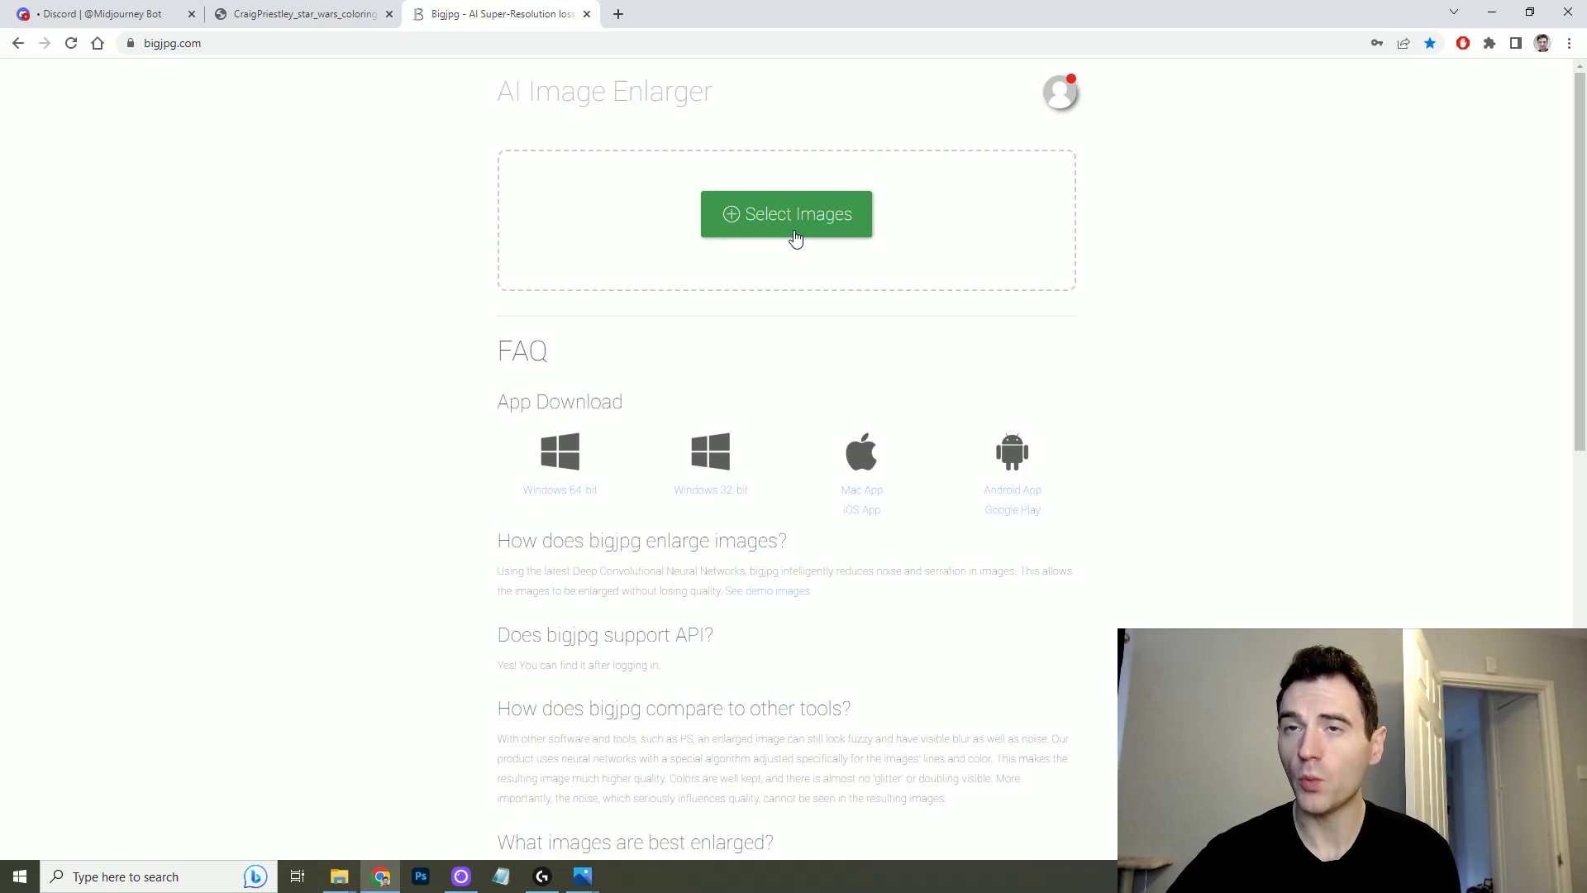
Upload the 1024x1024 Vader PNG to Bigjpg, download the enlarged image and open it
click(795, 228)
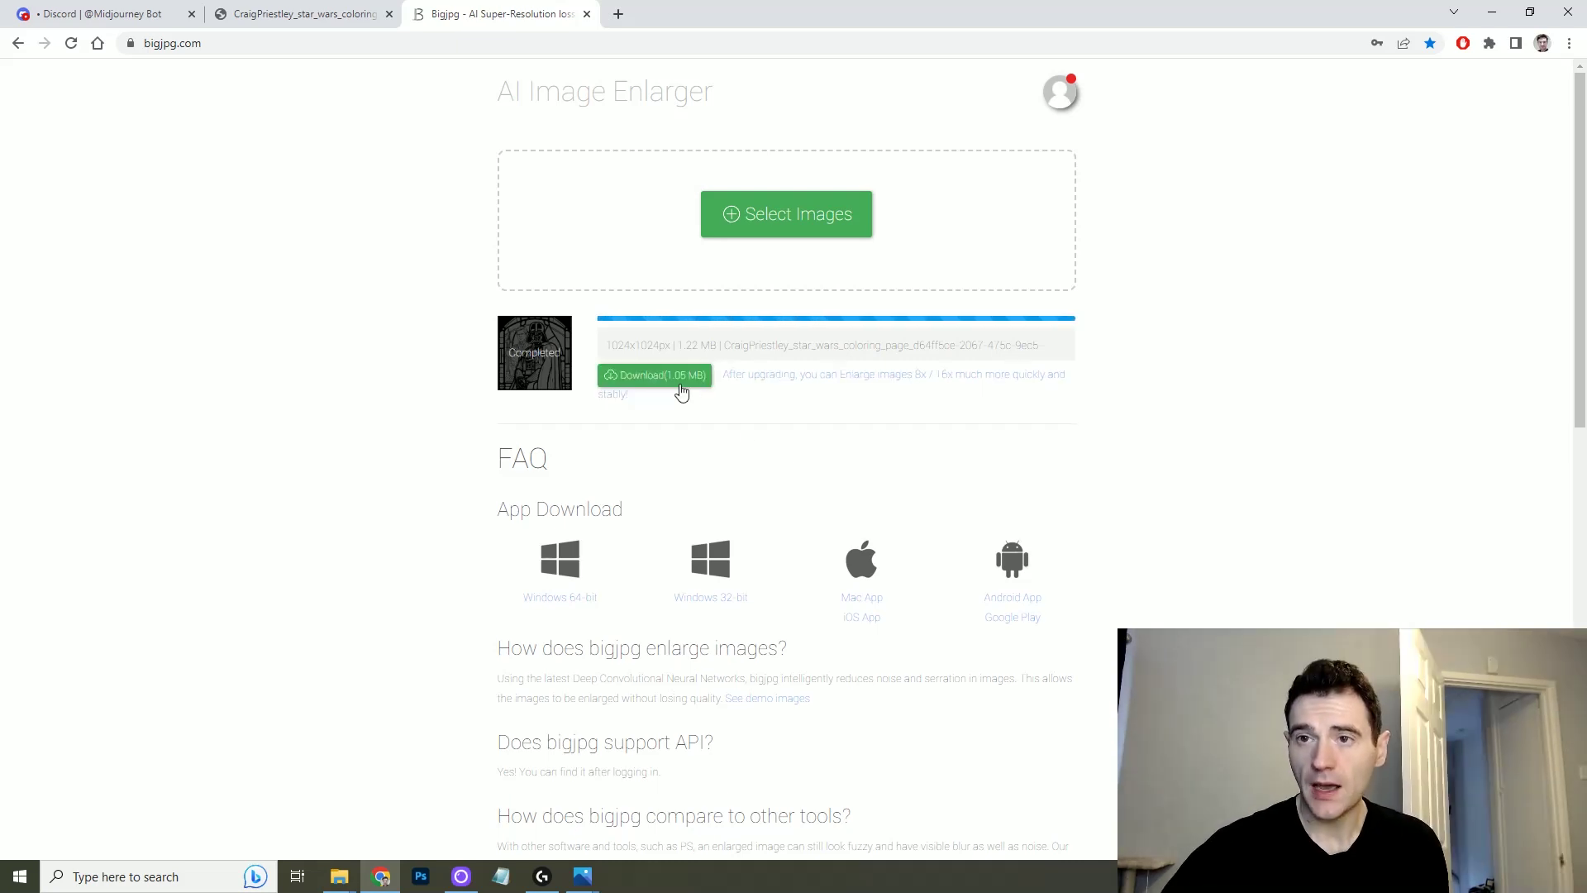
click(673, 377)
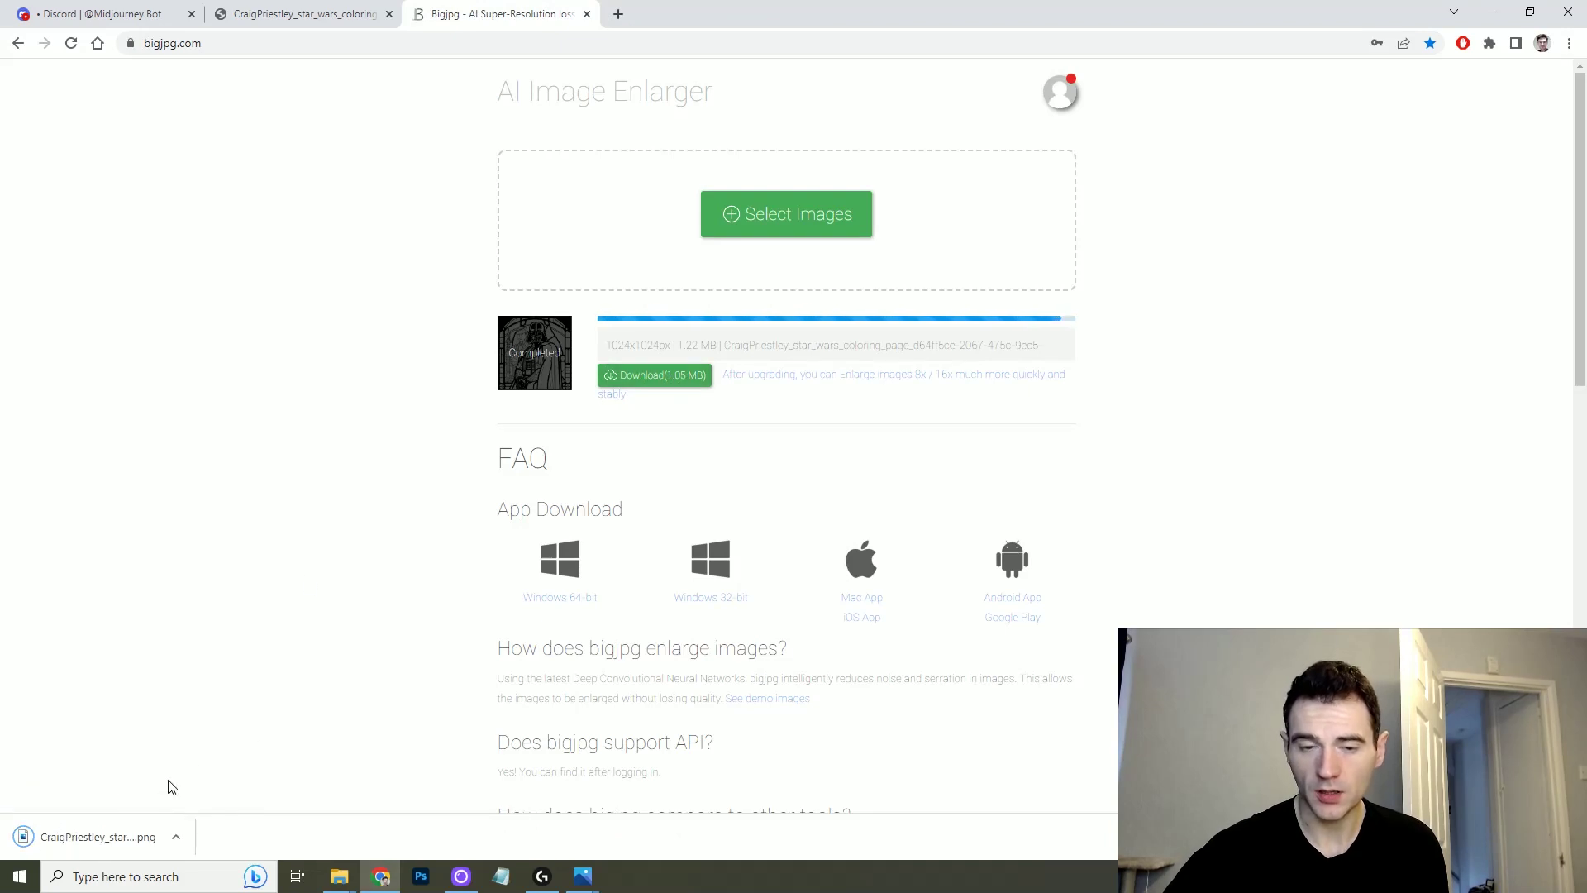
click(121, 831)
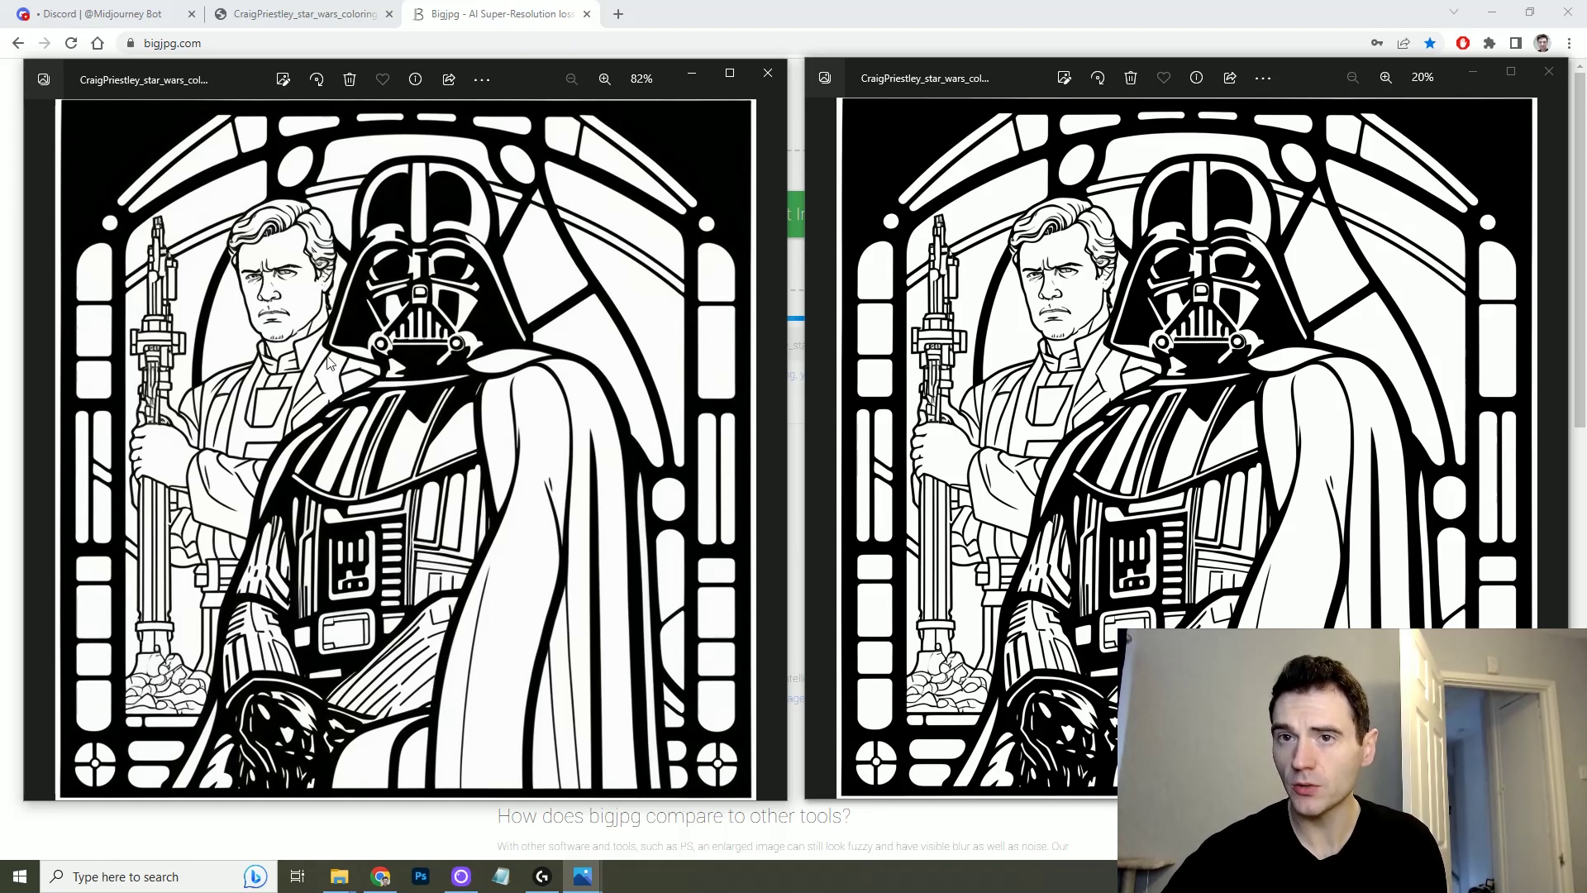
Zoom both Photos windows into the same facial detail to compare sharpness
scroll(447, 329, up, 5)
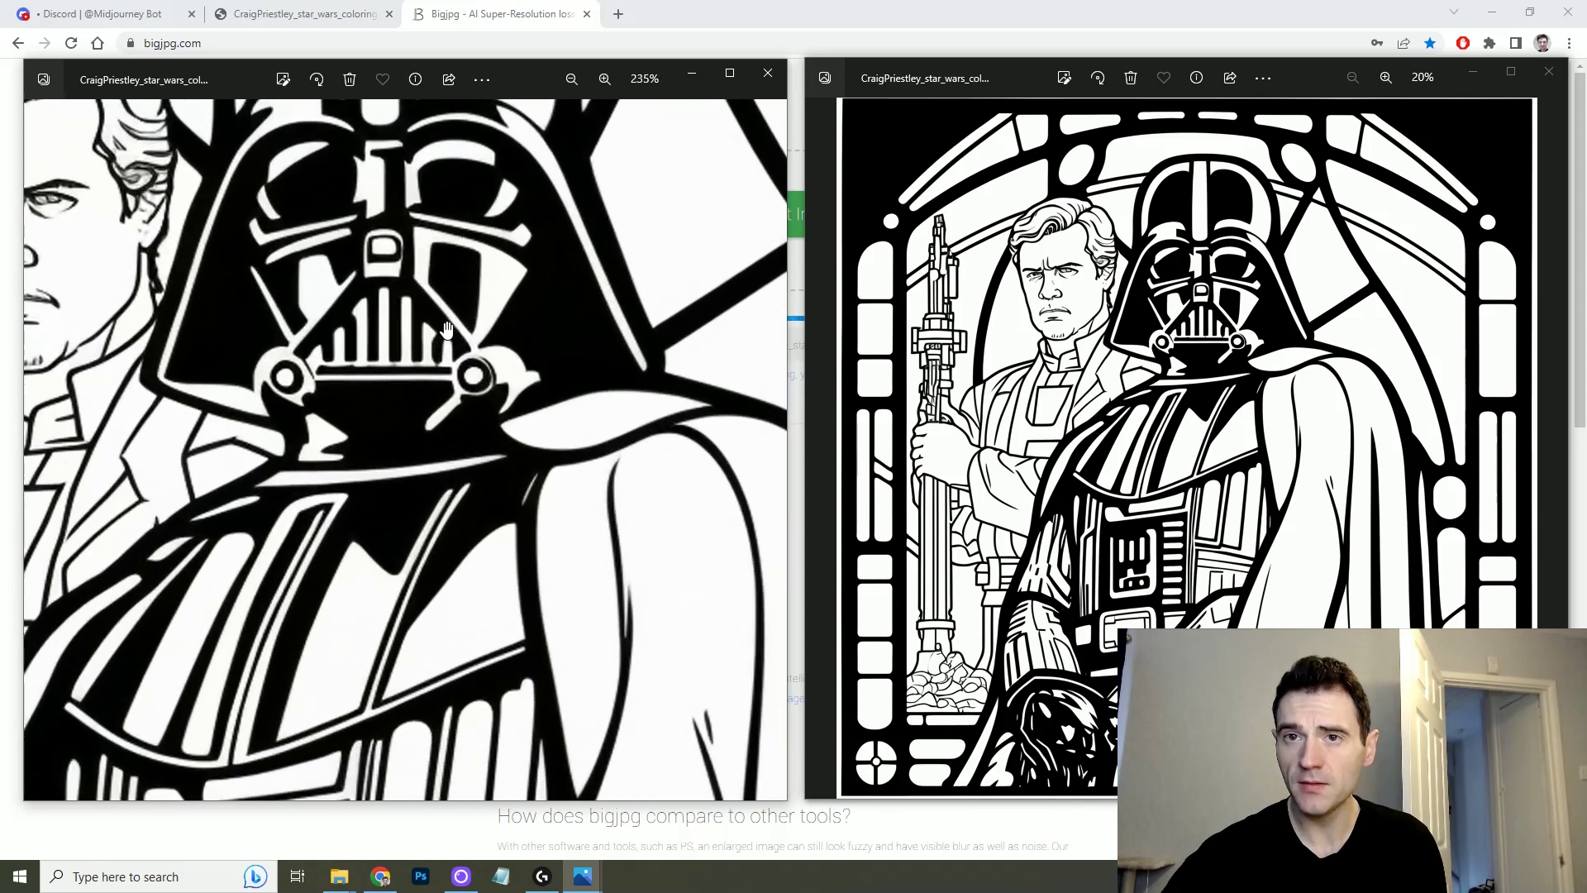
scroll(446, 329, up, 3)
drag(446, 329, 950, 405)
click(1120, 376)
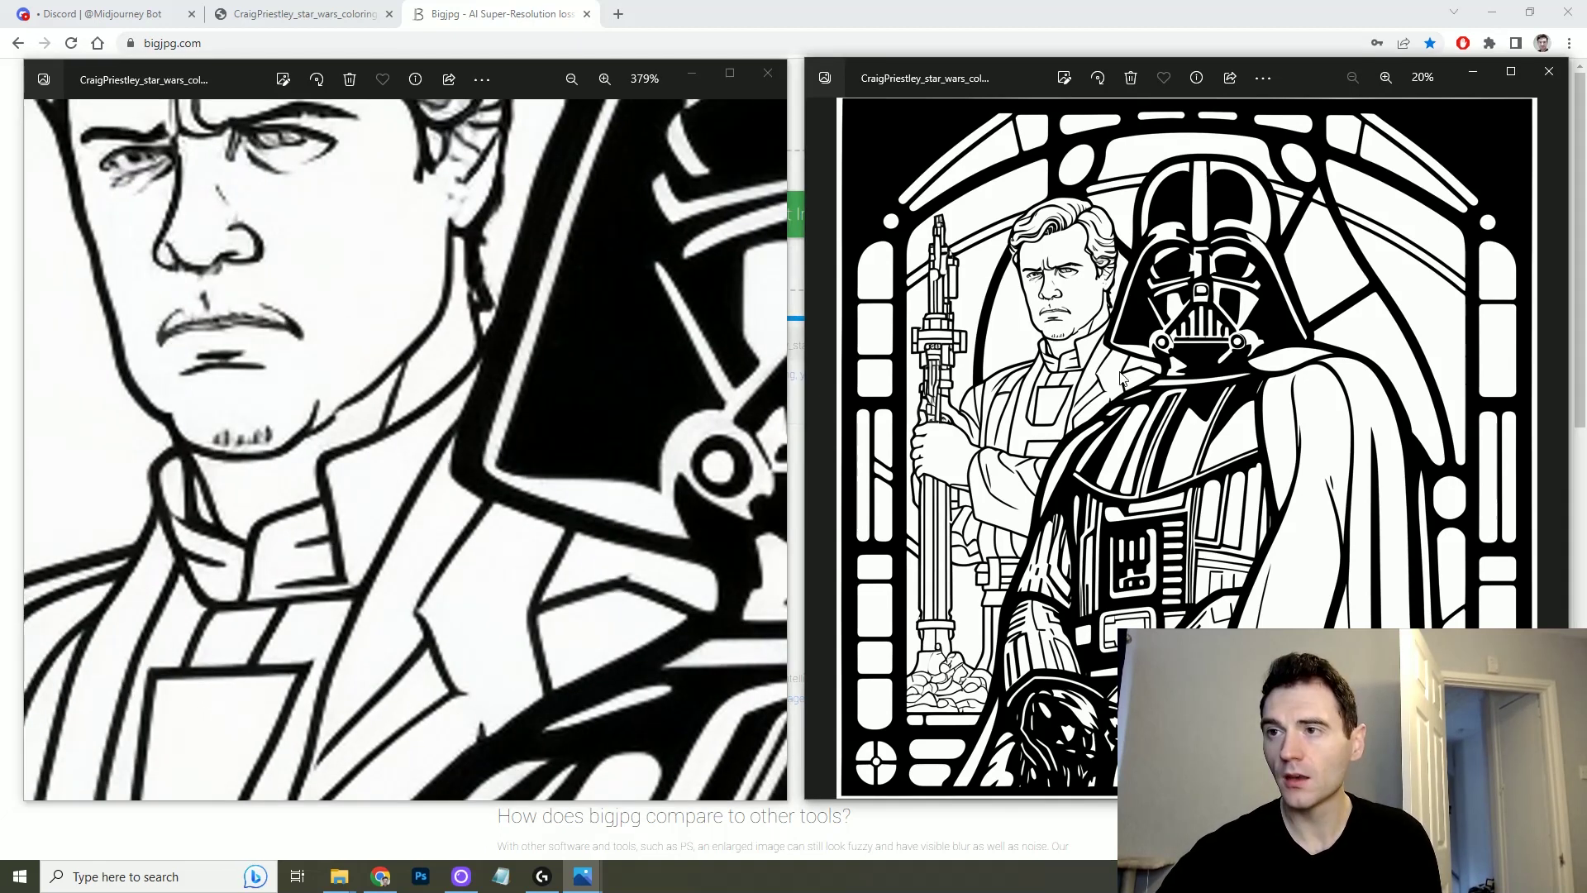
scroll(1110, 327, up, 5)
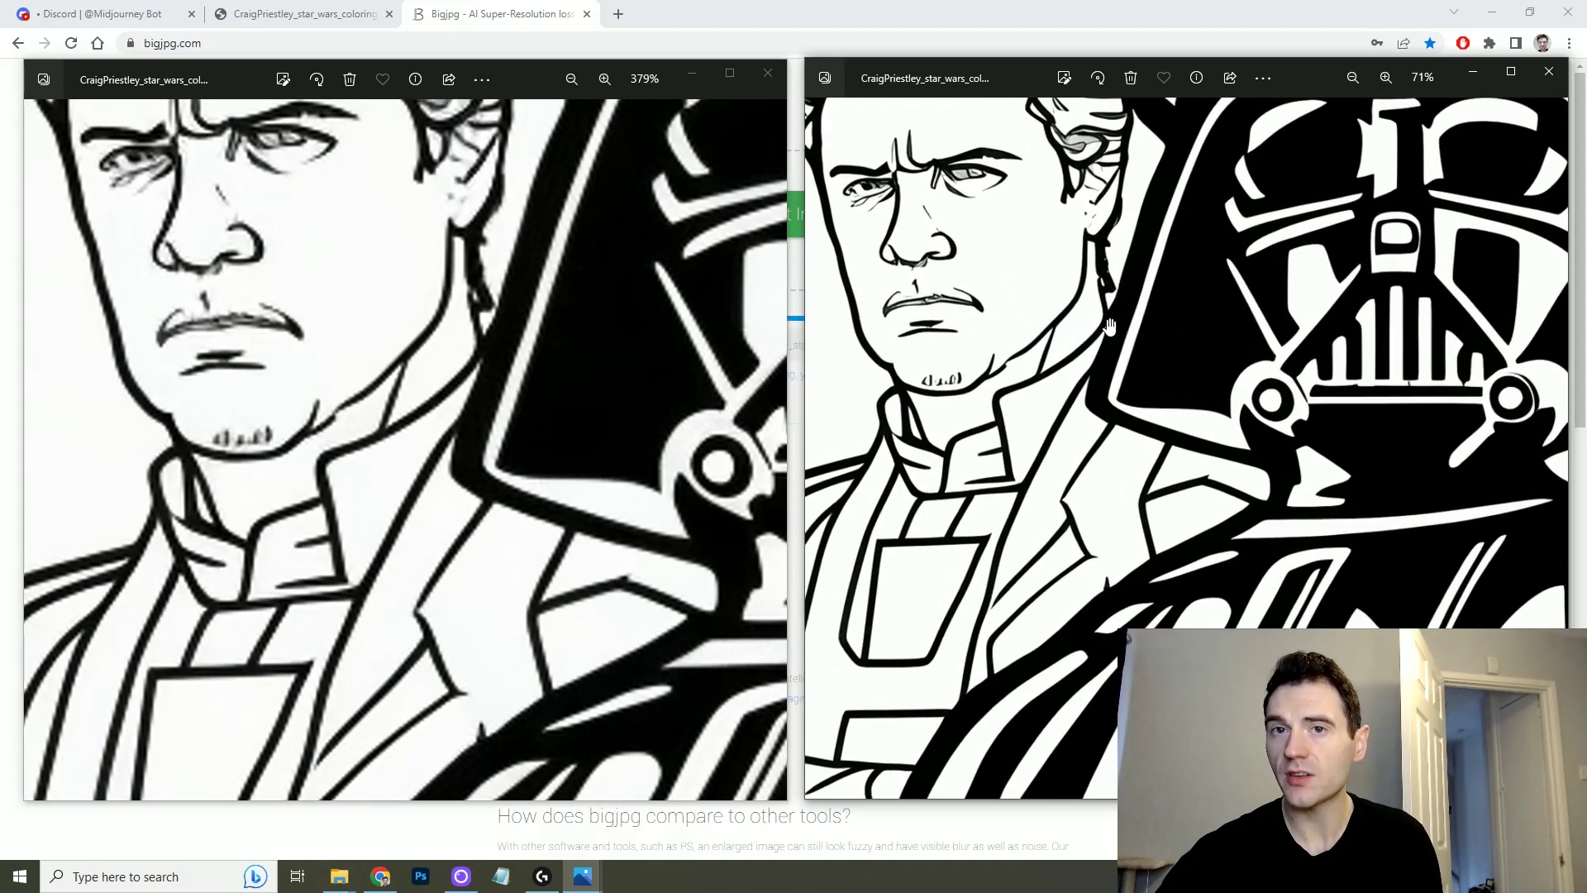
scroll(1110, 326, up, 1)
drag(1110, 326, 1149, 463)
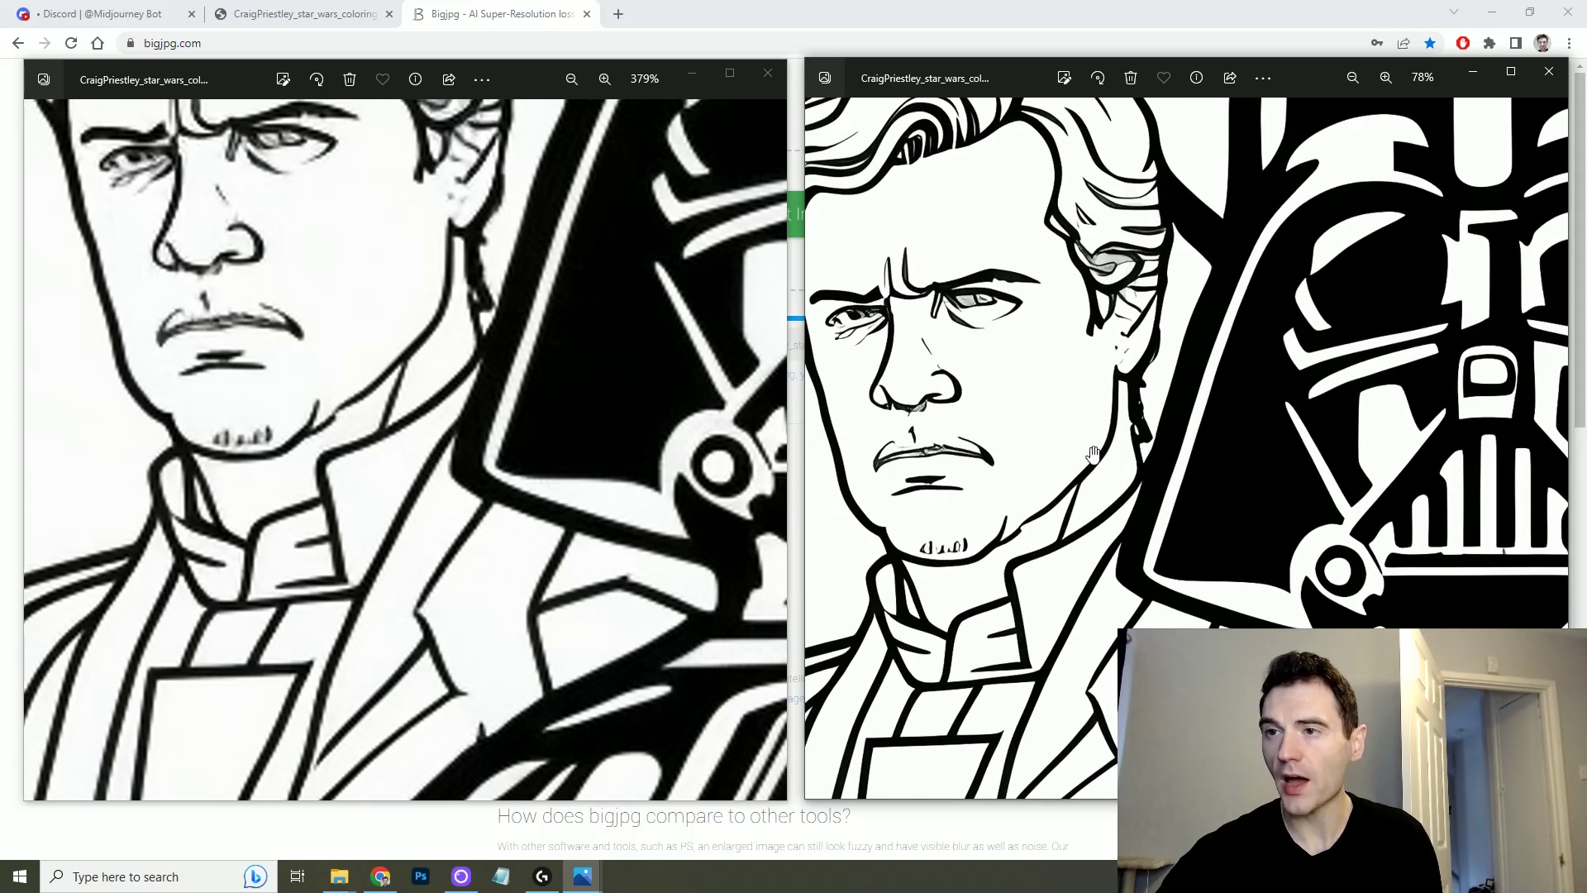
drag(1144, 409, 1136, 421)
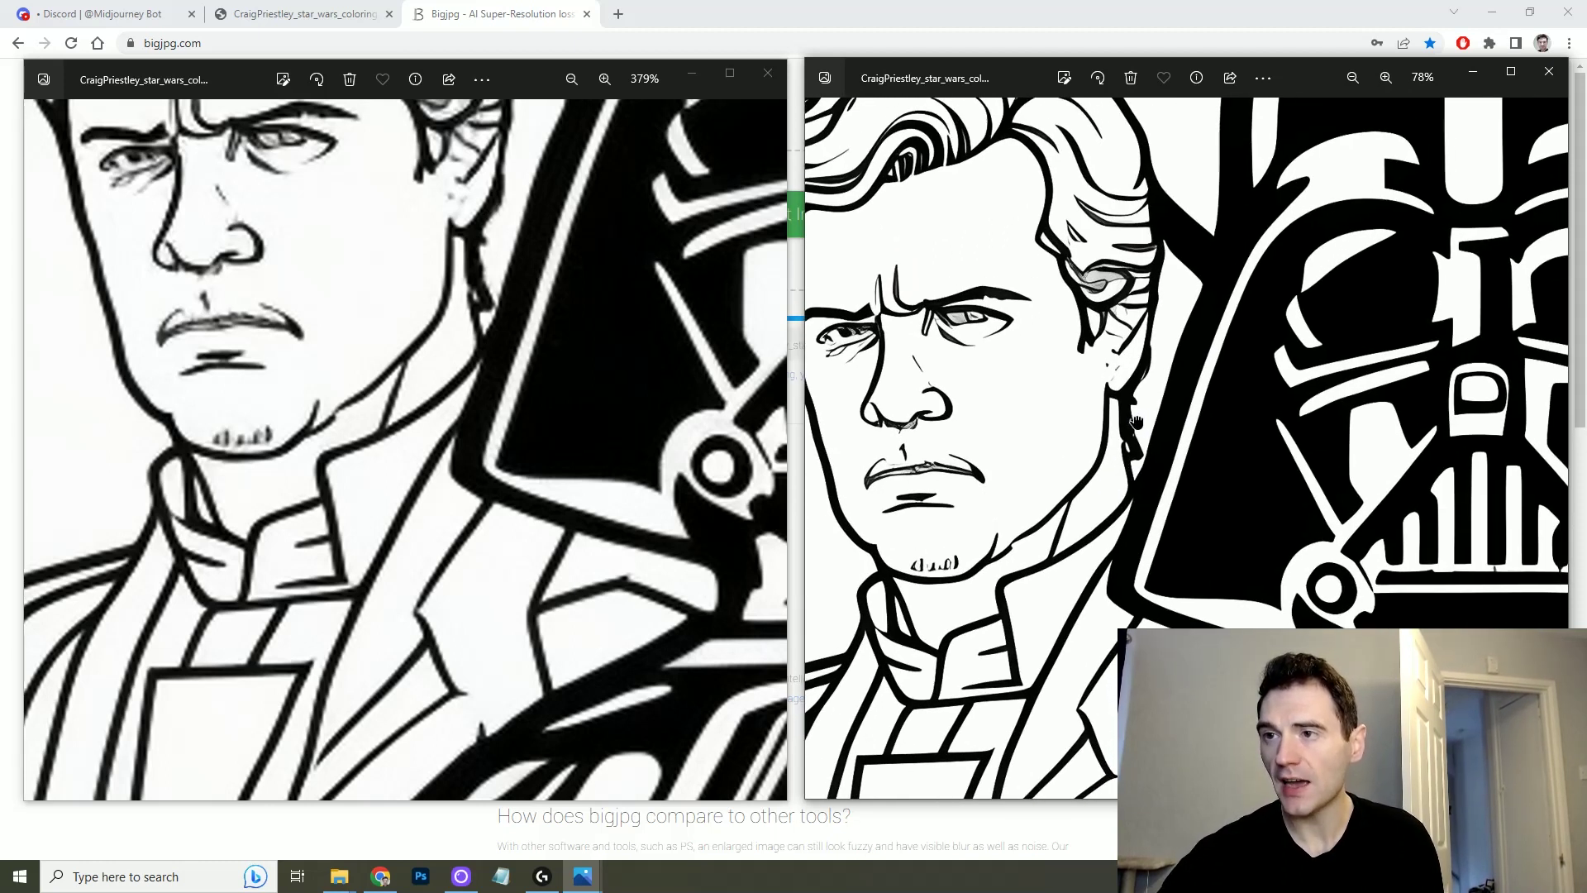
drag(488, 327, 467, 424)
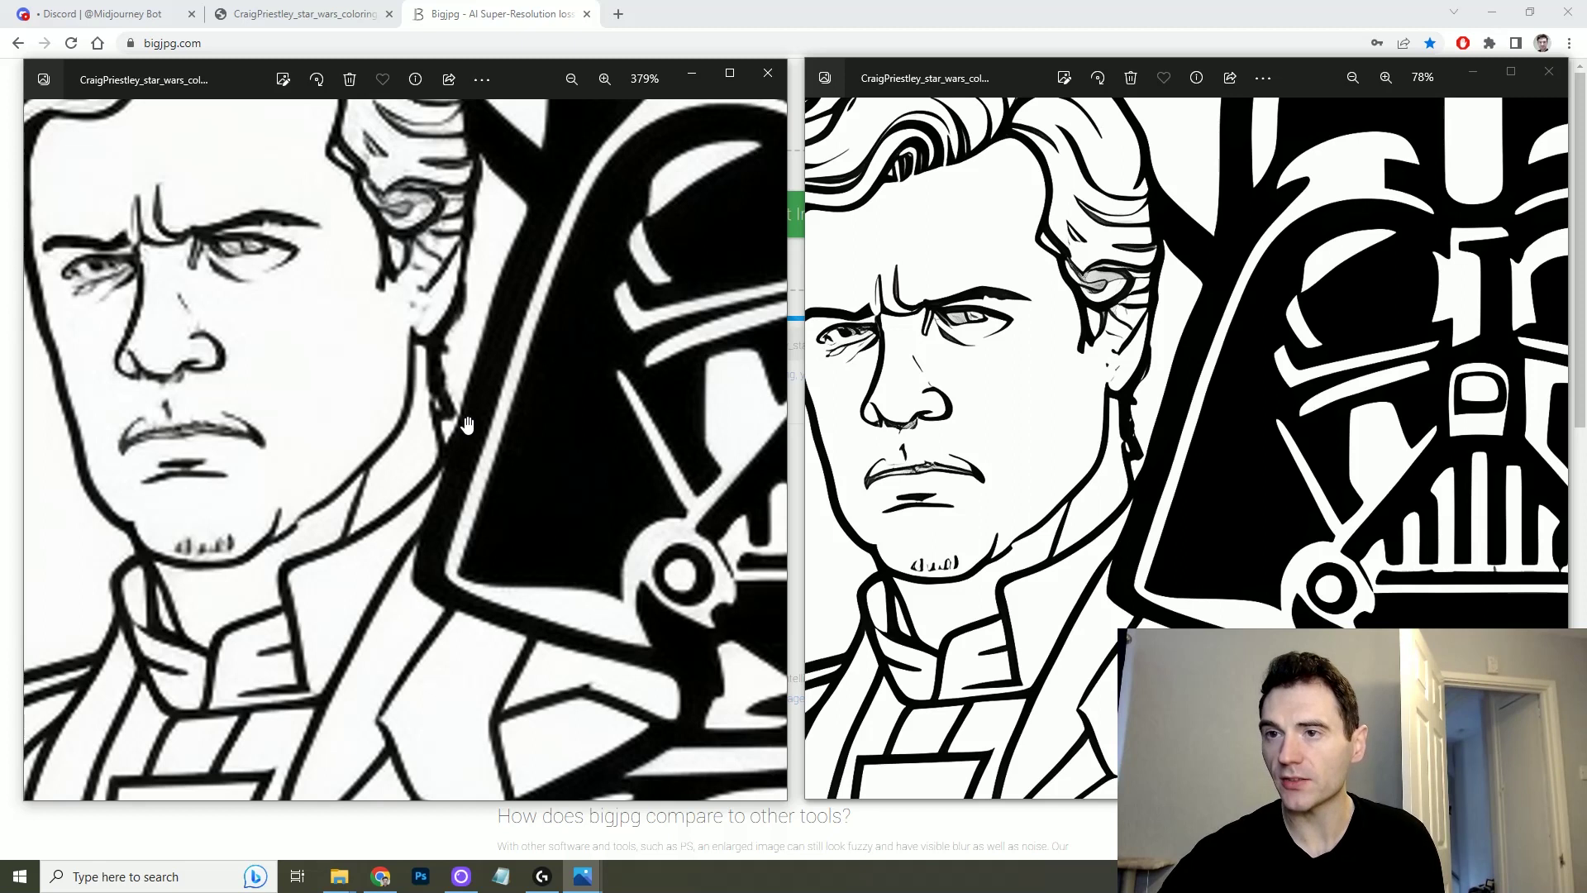
Adjust the zoom once more, then close the viewer holding the lower-resolution original
scroll(467, 424, down, 5)
scroll(1033, 388, down, 4)
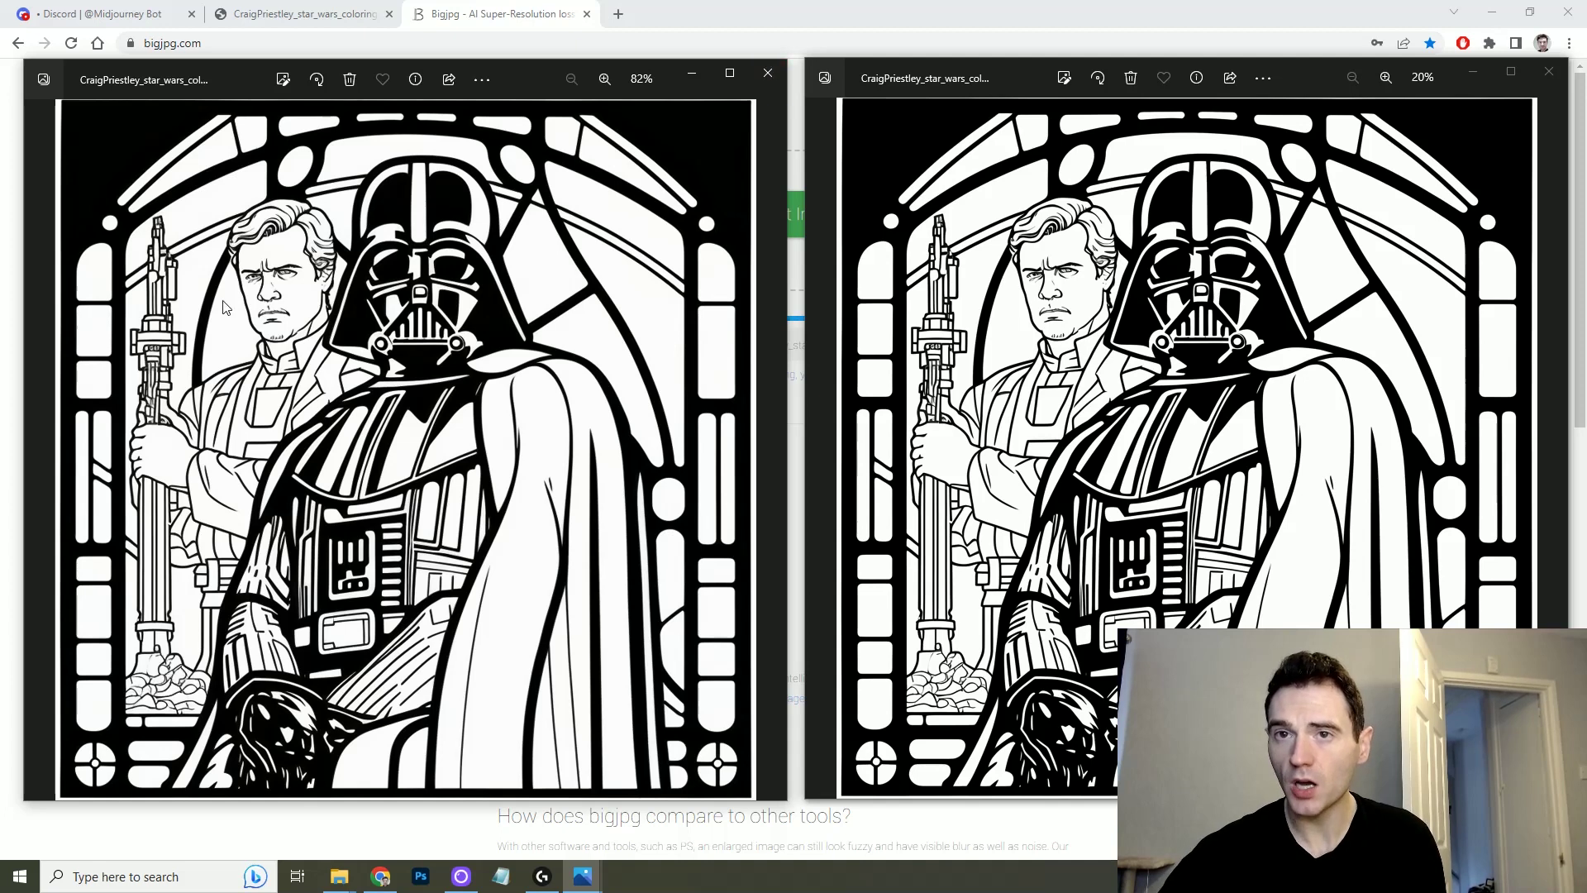
scroll(223, 307, up, 5)
scroll(485, 372, down, 2)
scroll(1104, 299, up, 3)
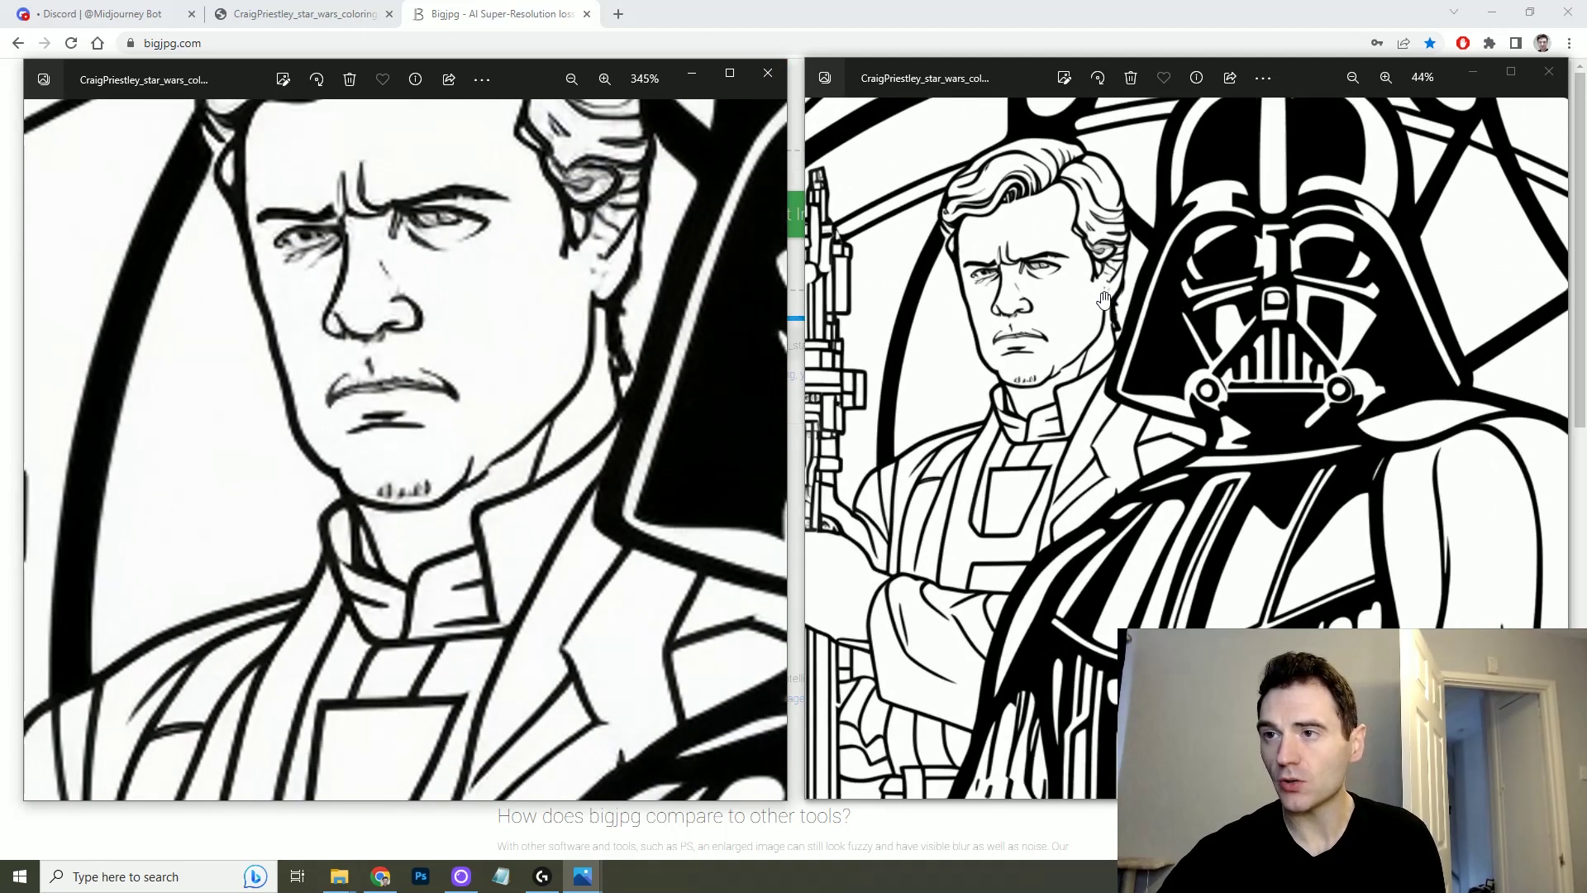
scroll(1104, 299, up, 3)
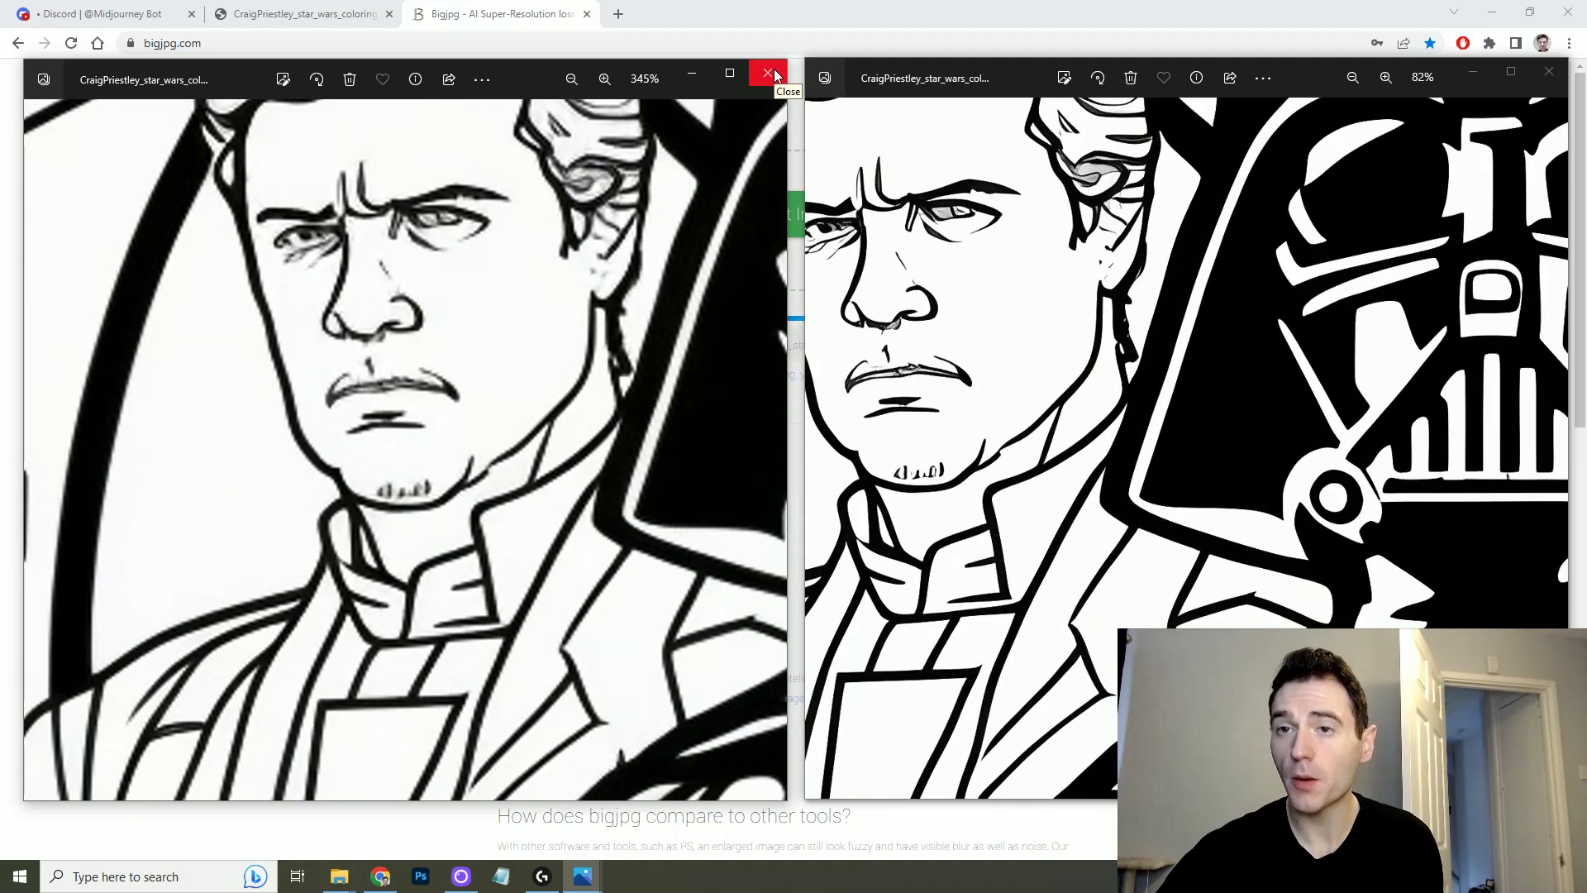
click(772, 76)
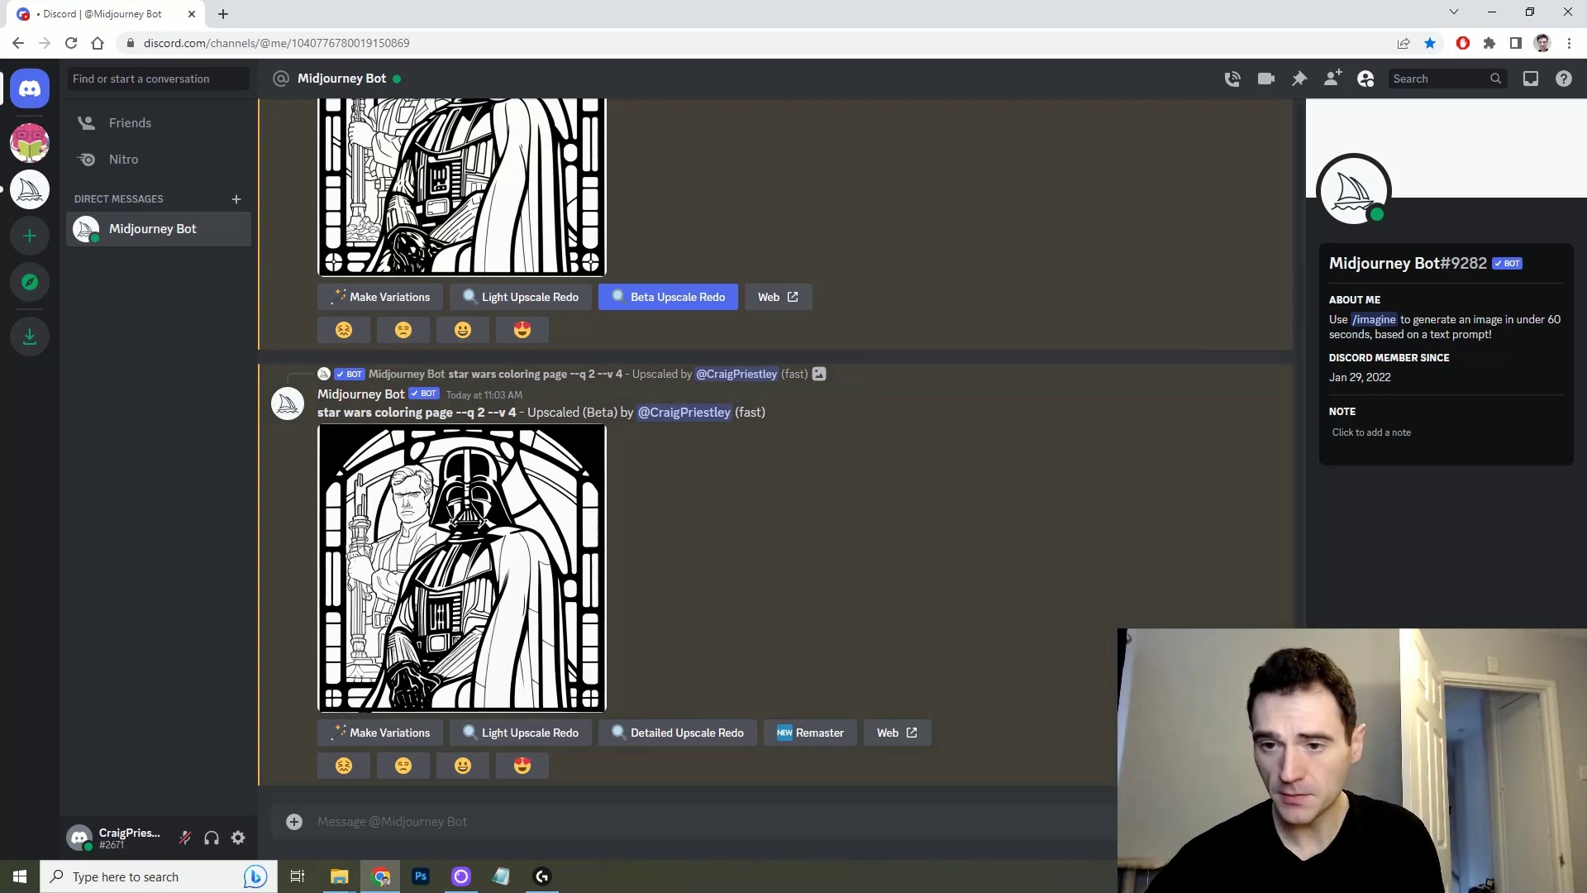
Submit /imagine 'star wars coloring page --ar 2:3 --no border' to the bot and enlarge the result
text(/imagine)
key(Tab)
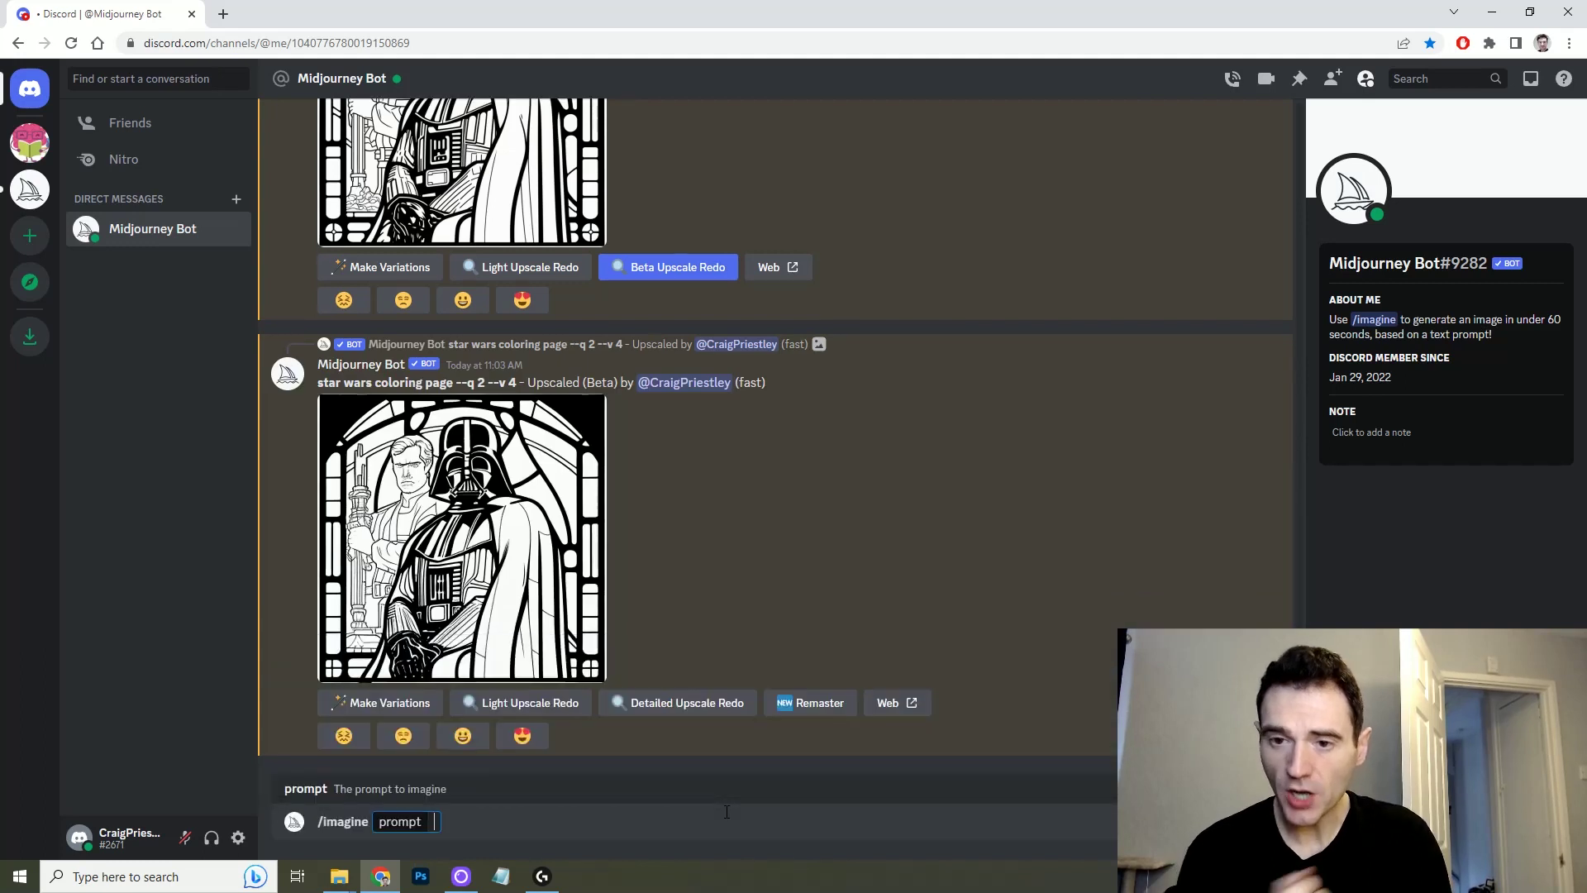
text(star wars coloring page)
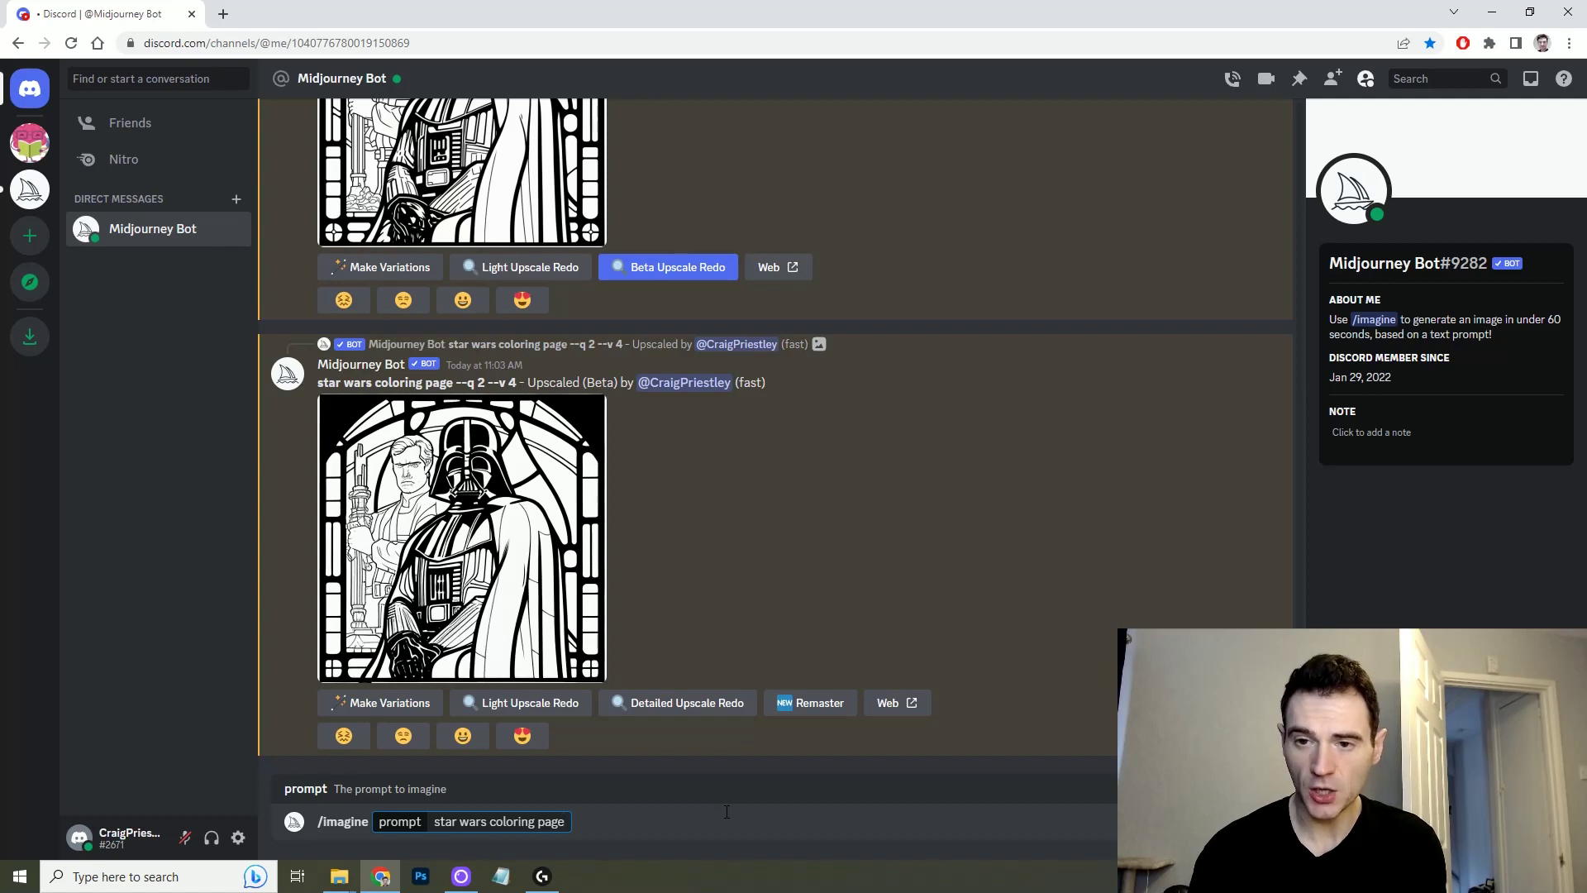
text(--ar 2:3)
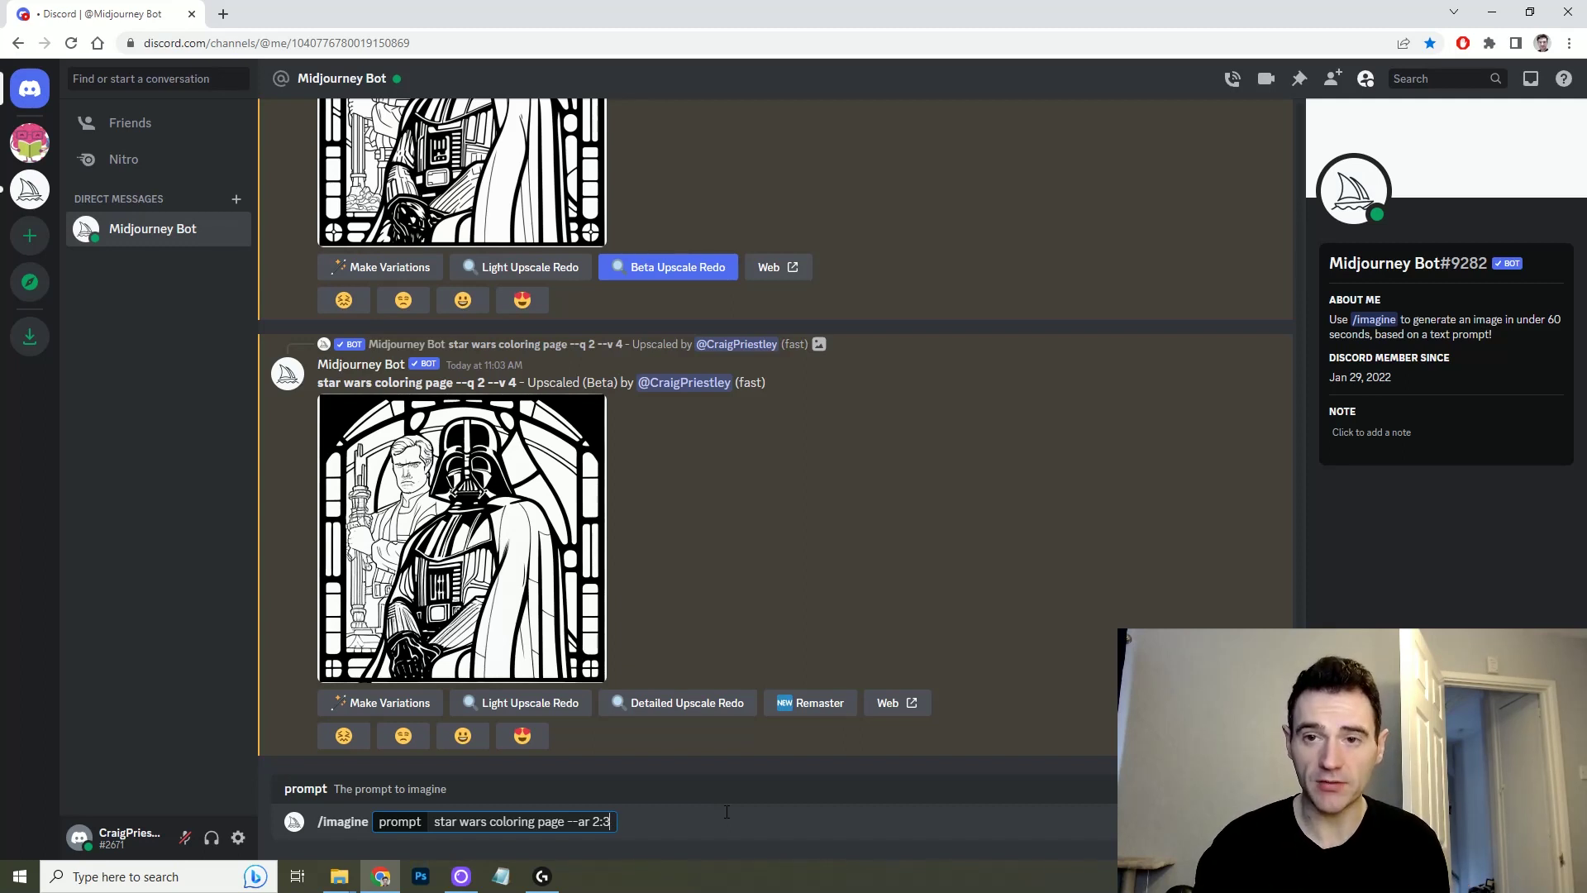
text(--no)
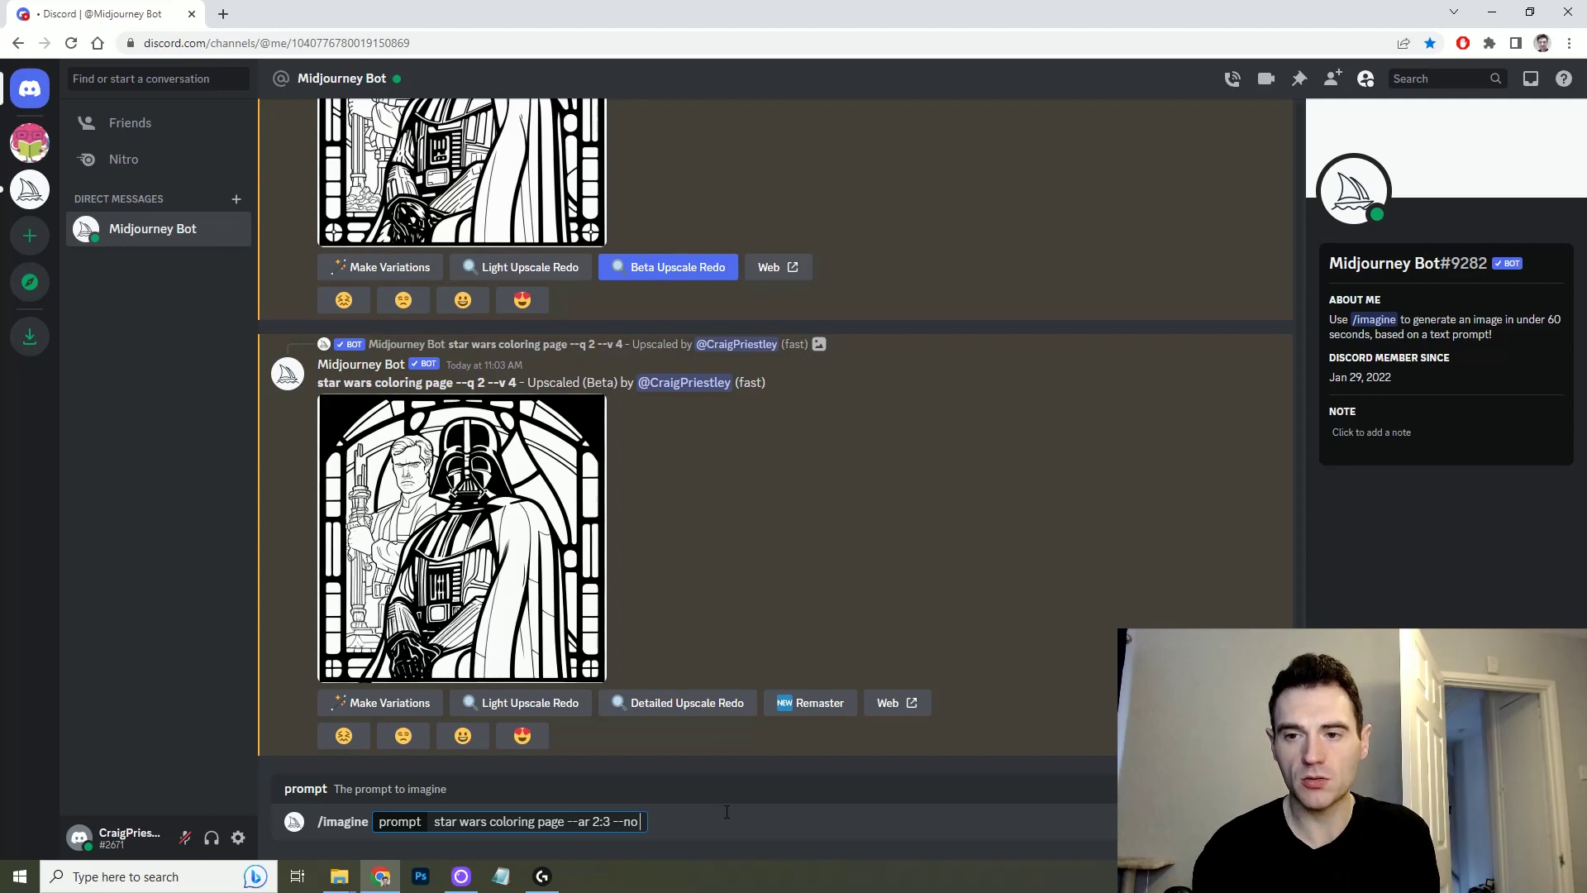
text(border)
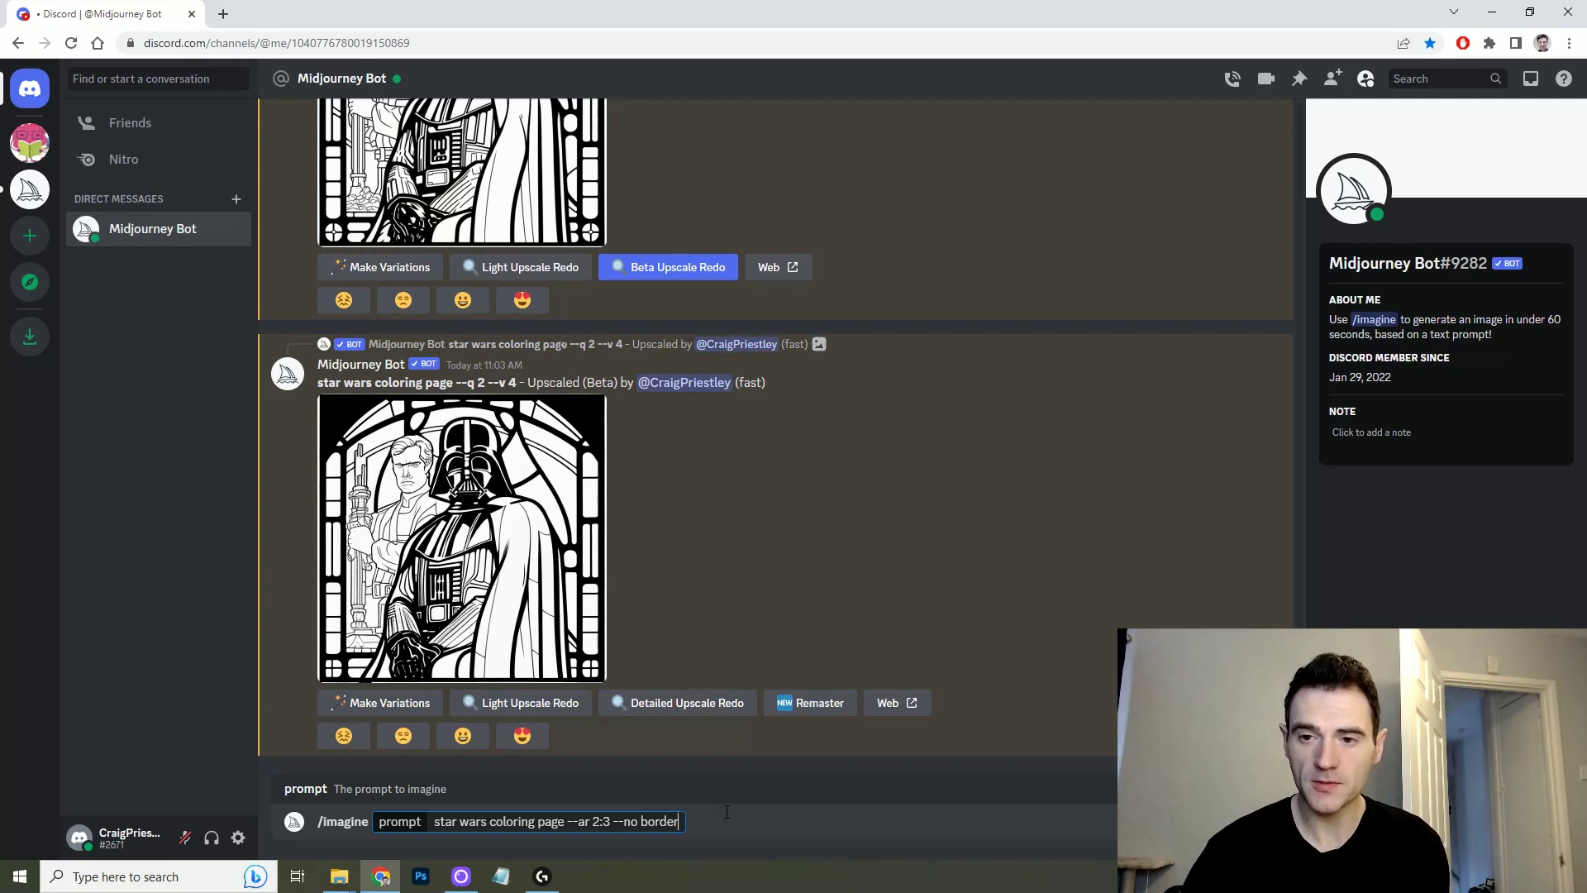
key(Return)
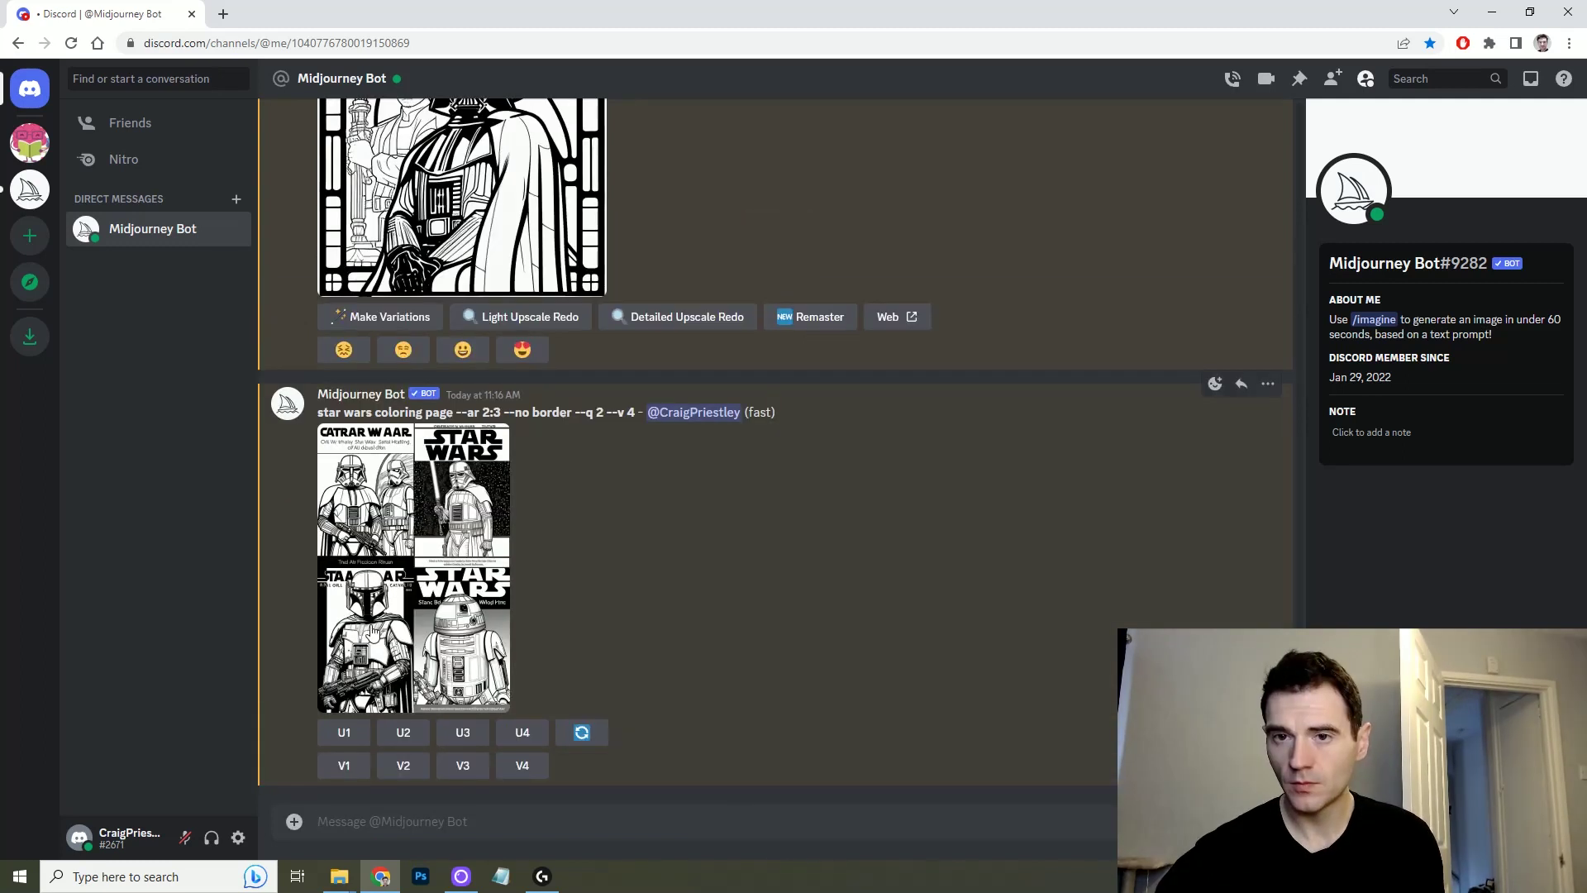
click(370, 623)
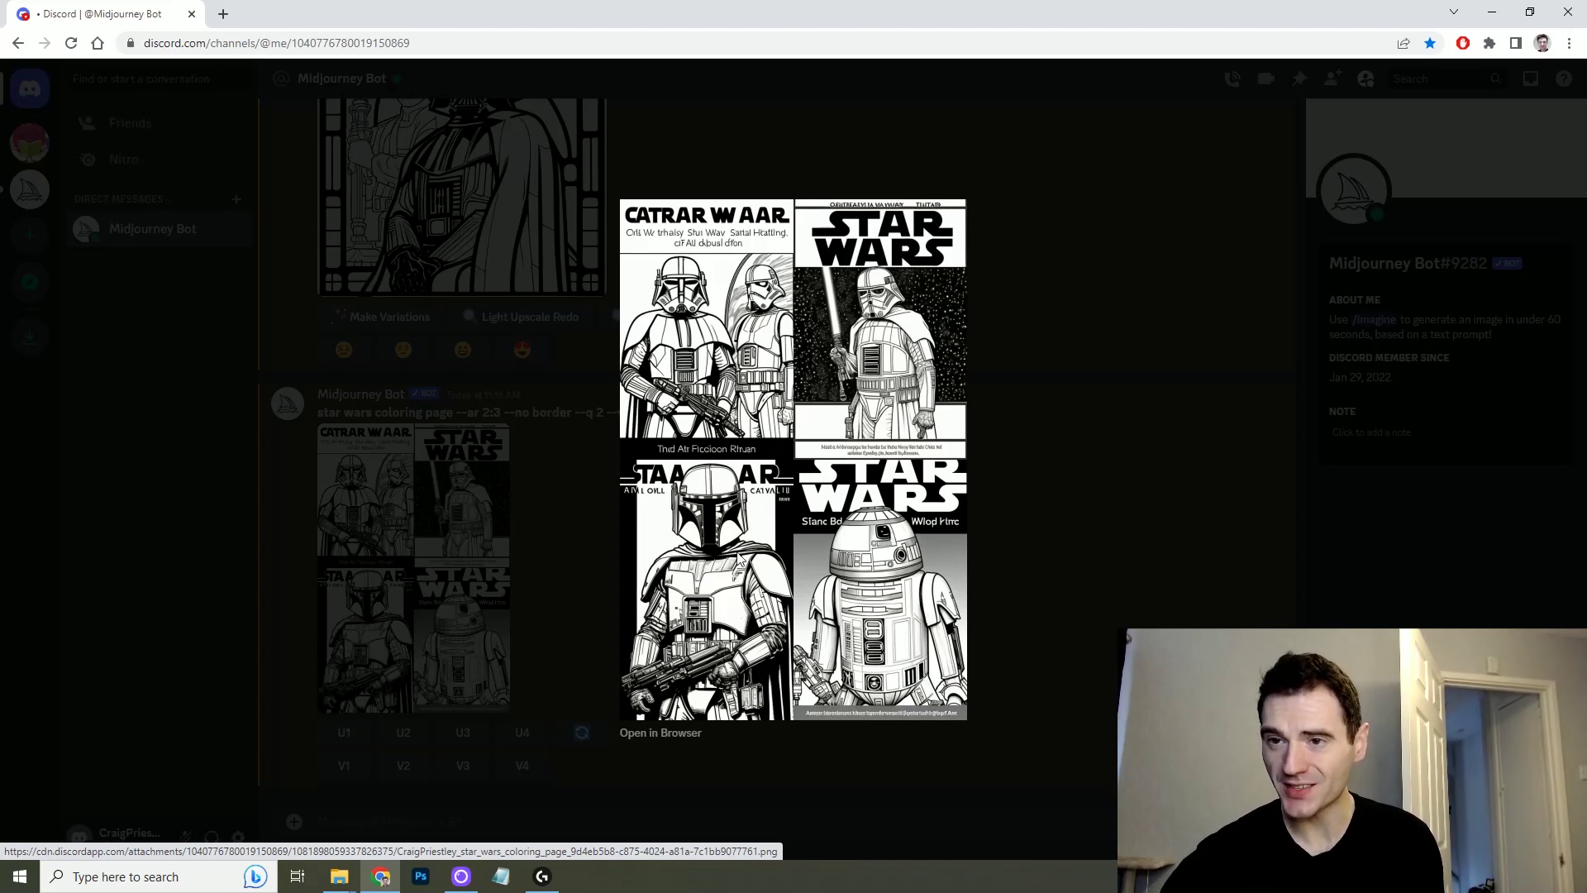
Resubmit the copied coloring-page prompt with '--no text --no background' appended via /imagine
click(1004, 595)
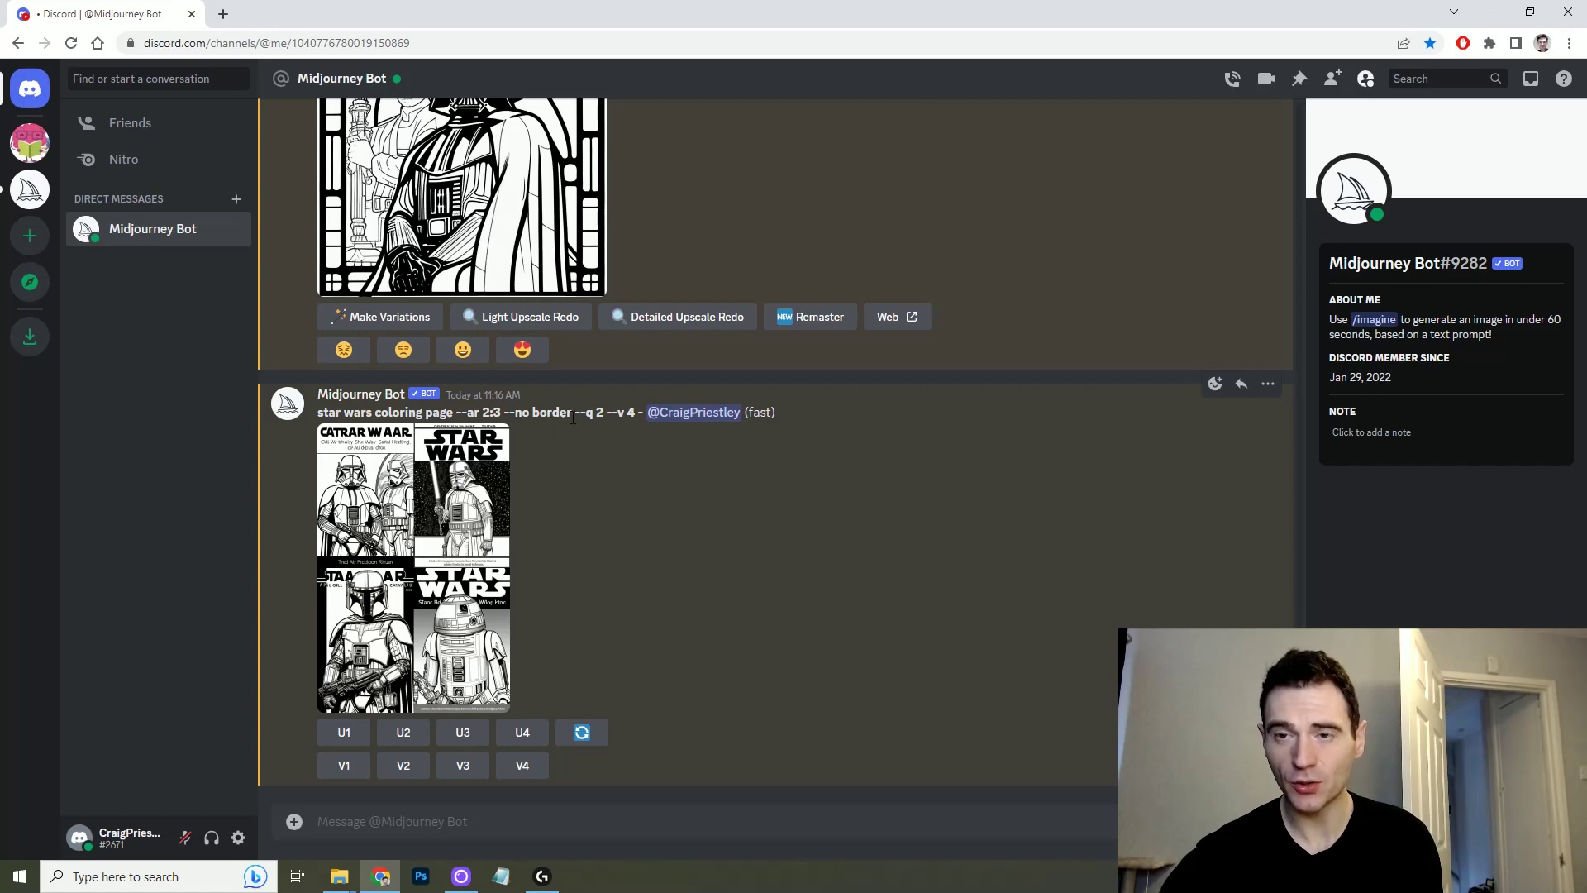
drag(319, 412, 499, 415)
key(ctrl+c)
click(506, 806)
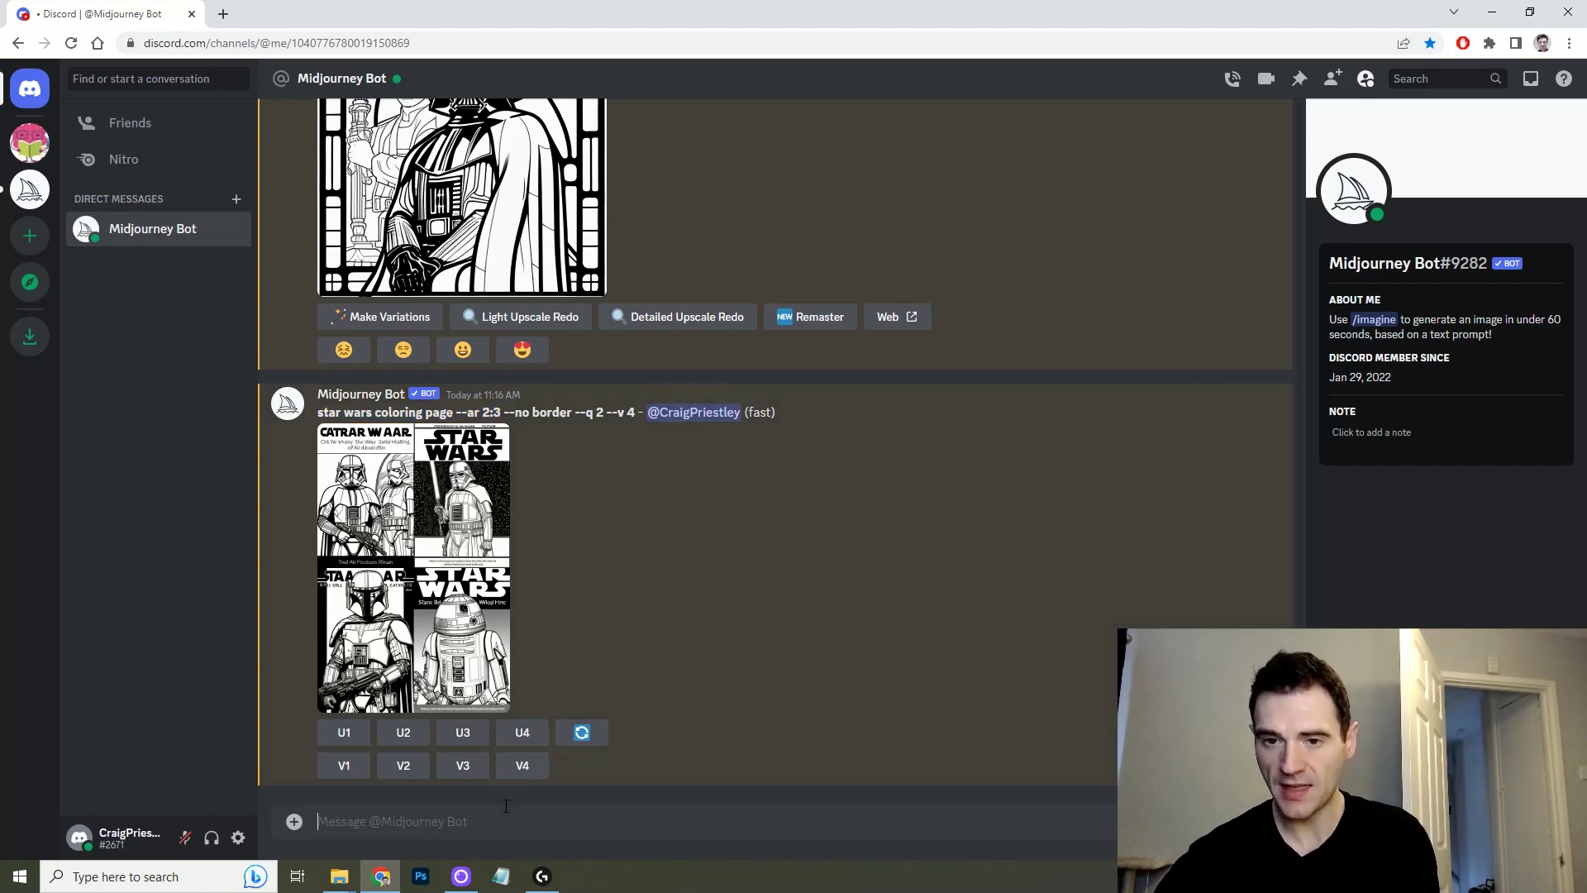
text(/im)
key(Return)
key(ctrl+v)
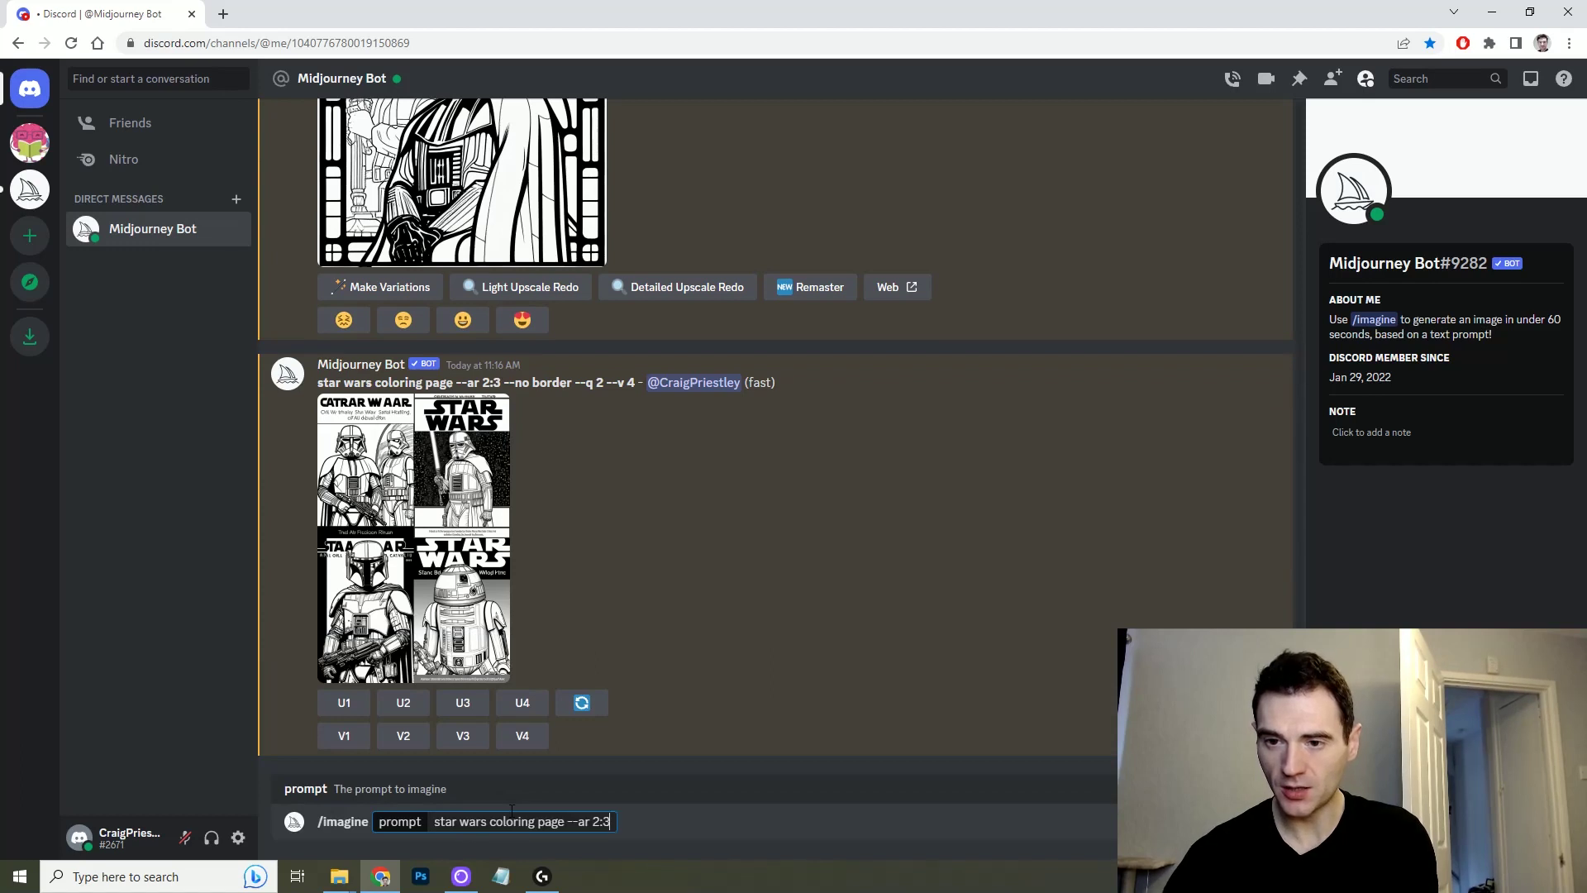
text(--no text --no backgroun)
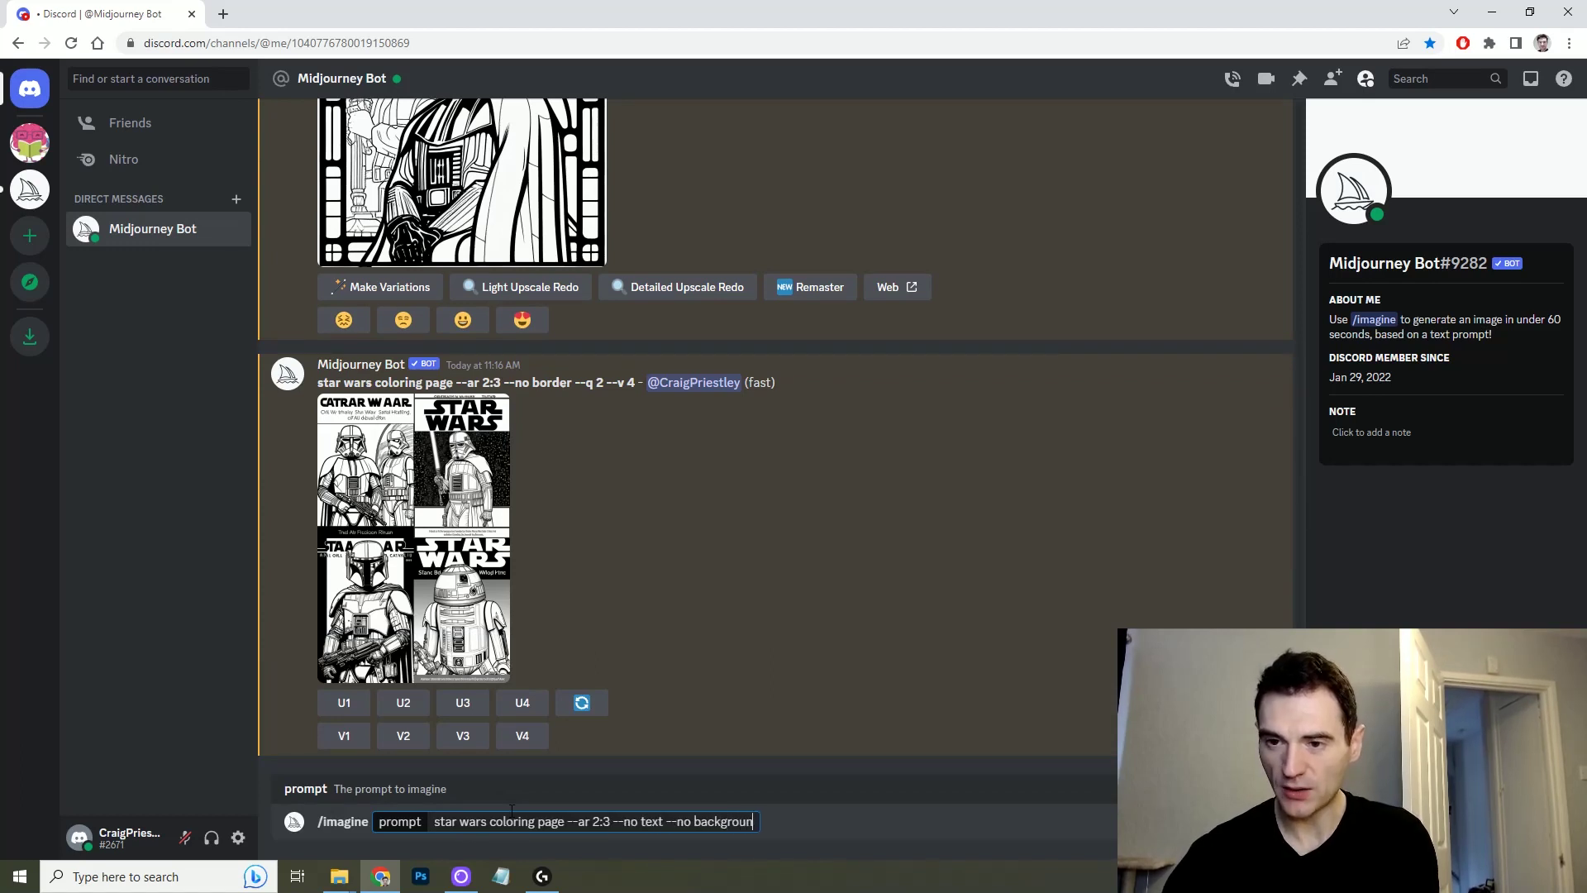
text(d)
key(Return)
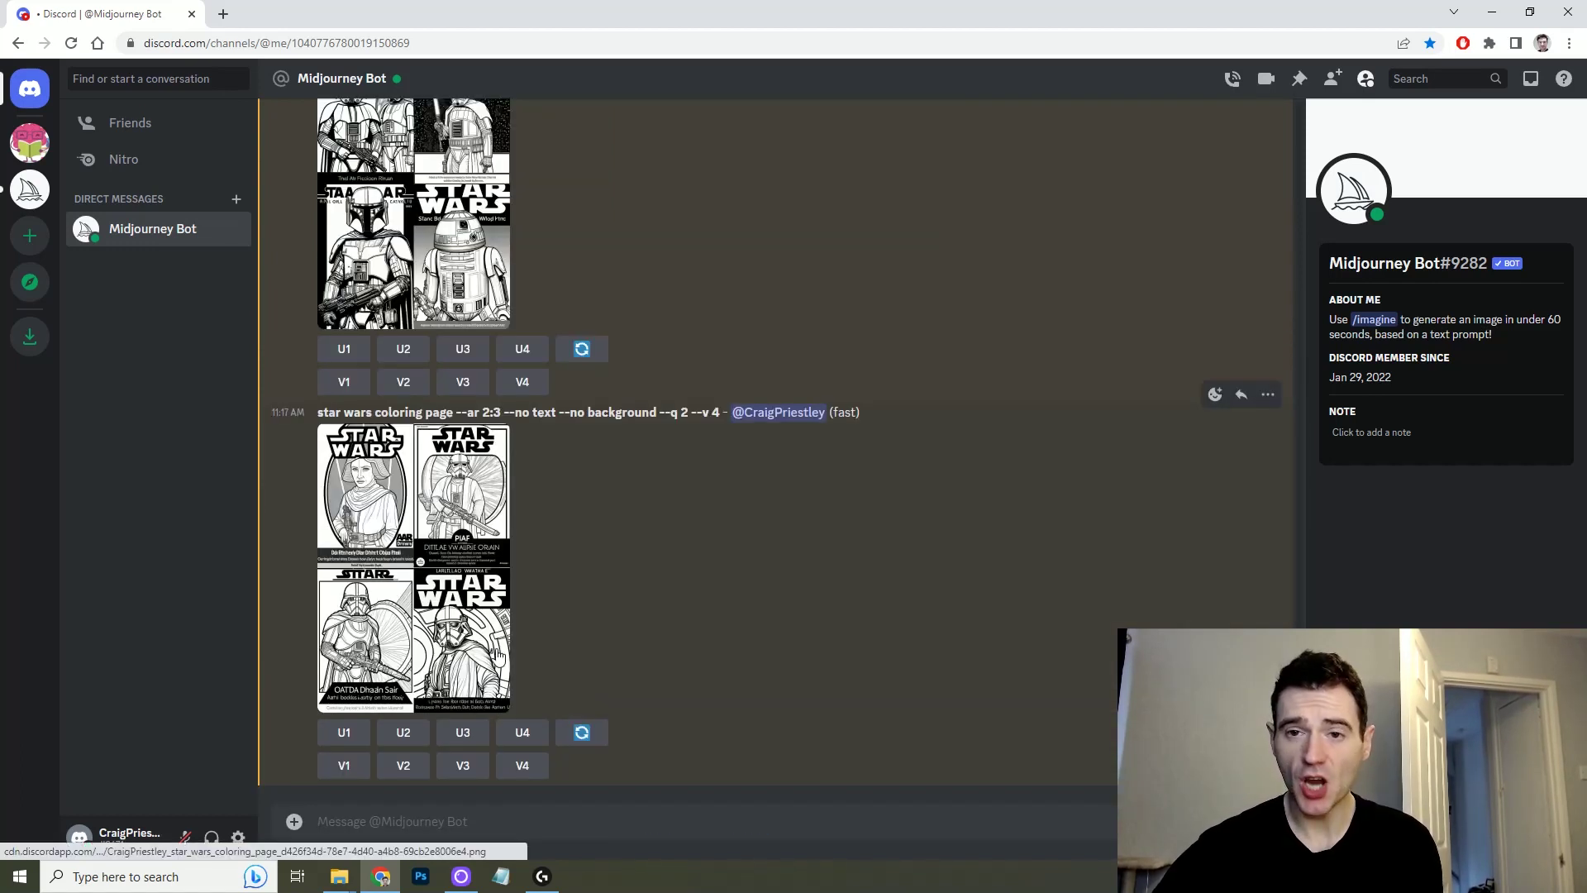
Preview the new no-text, no-background coloring page grid enlarged
click(474, 658)
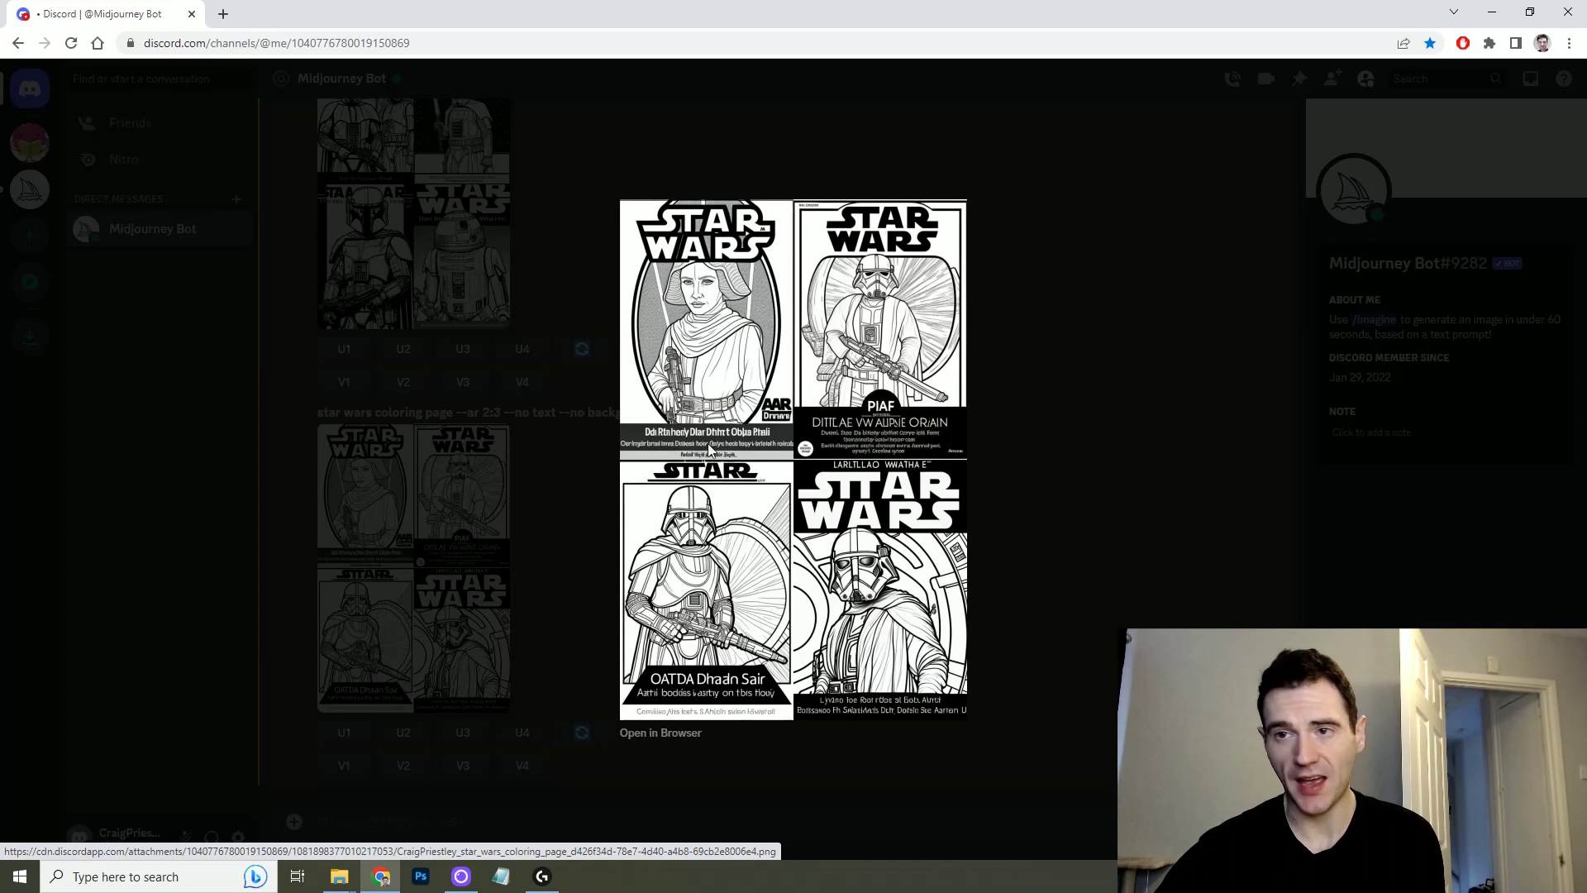
click(1051, 528)
scroll(612, 785, down, 8)
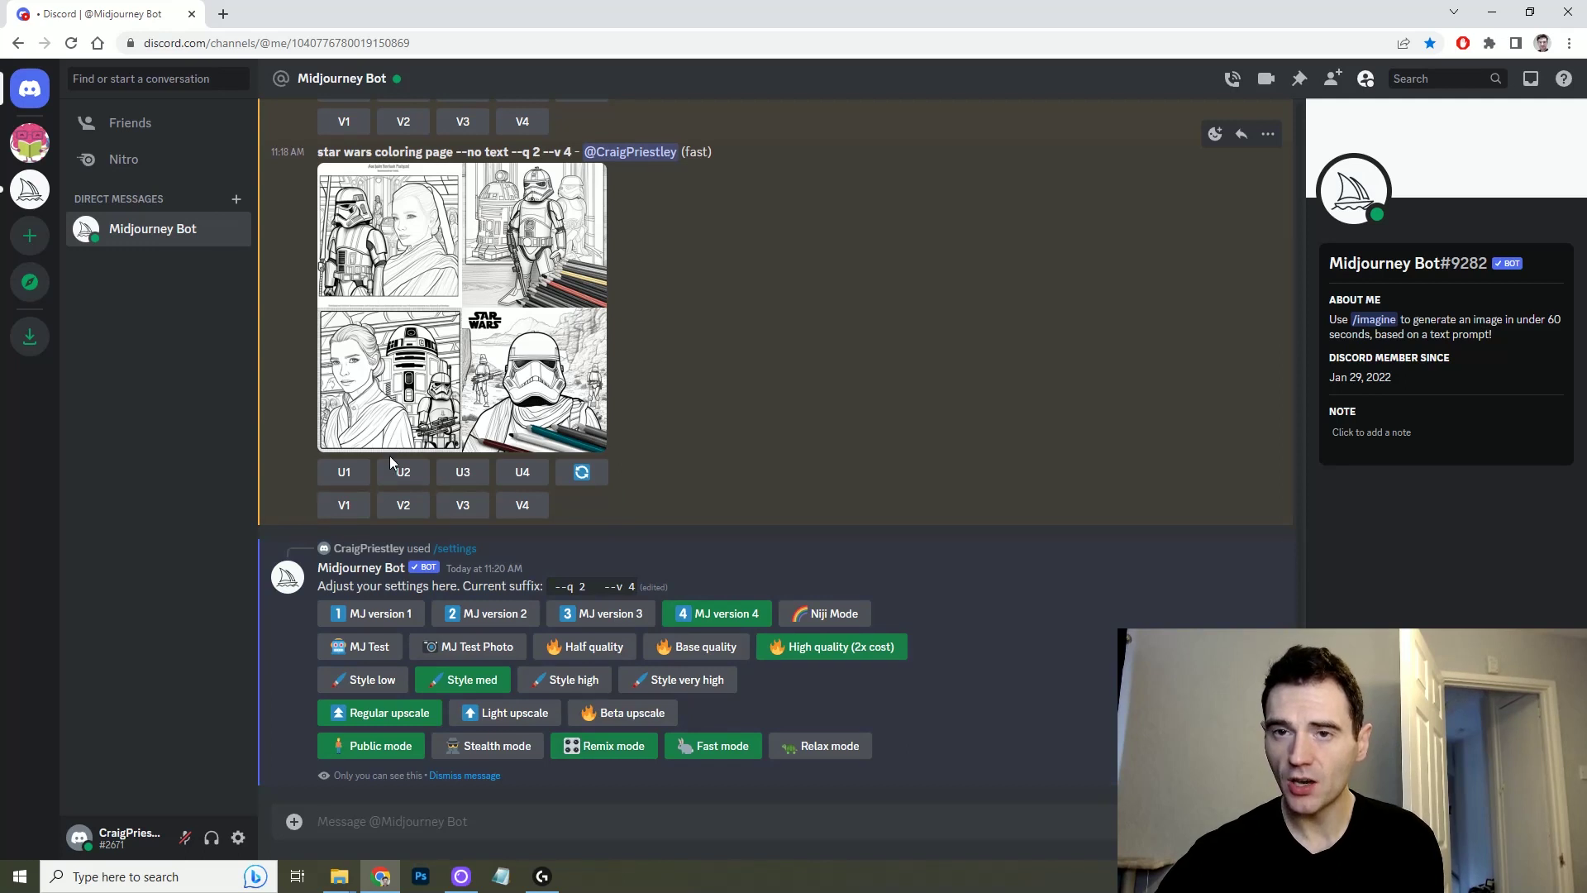
click(410, 399)
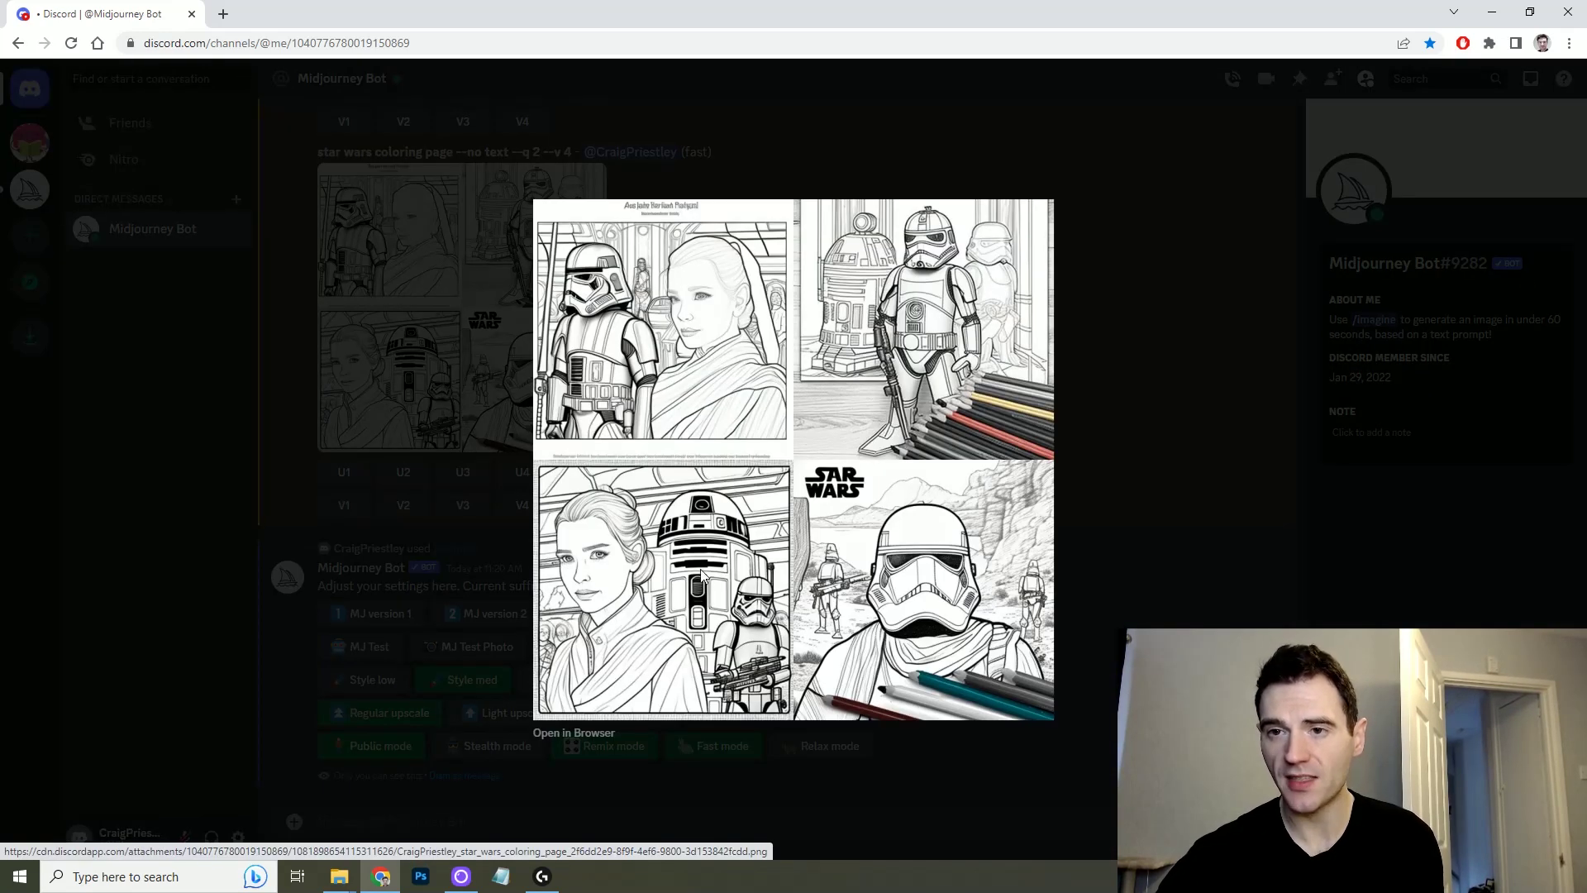
Close the grid preview and switch on Remix mode in the bot settings
click(630, 741)
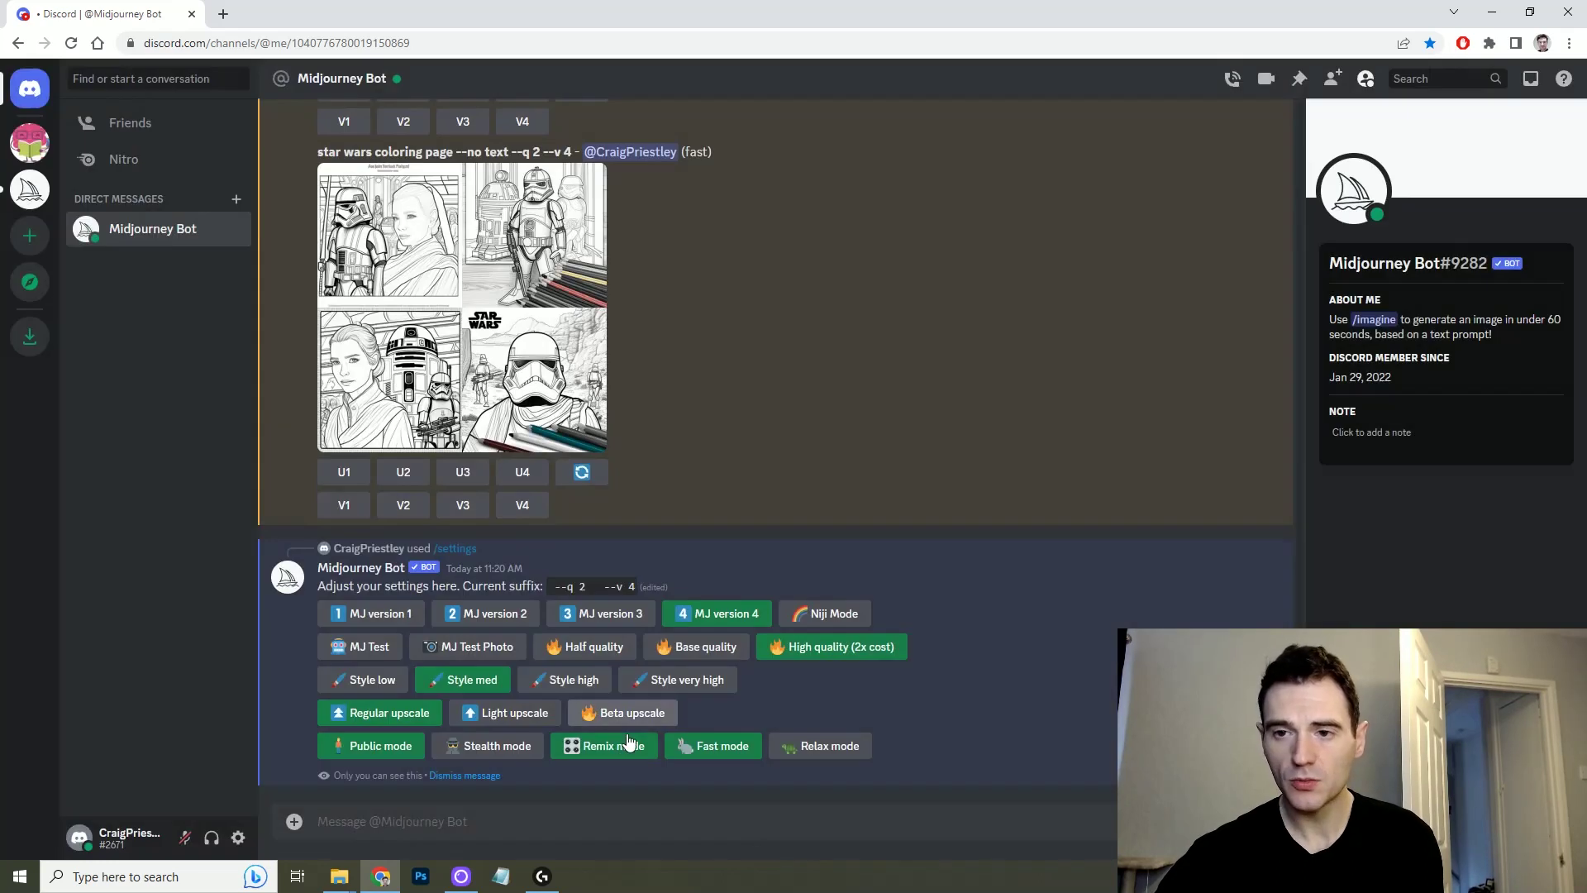
click(473, 510)
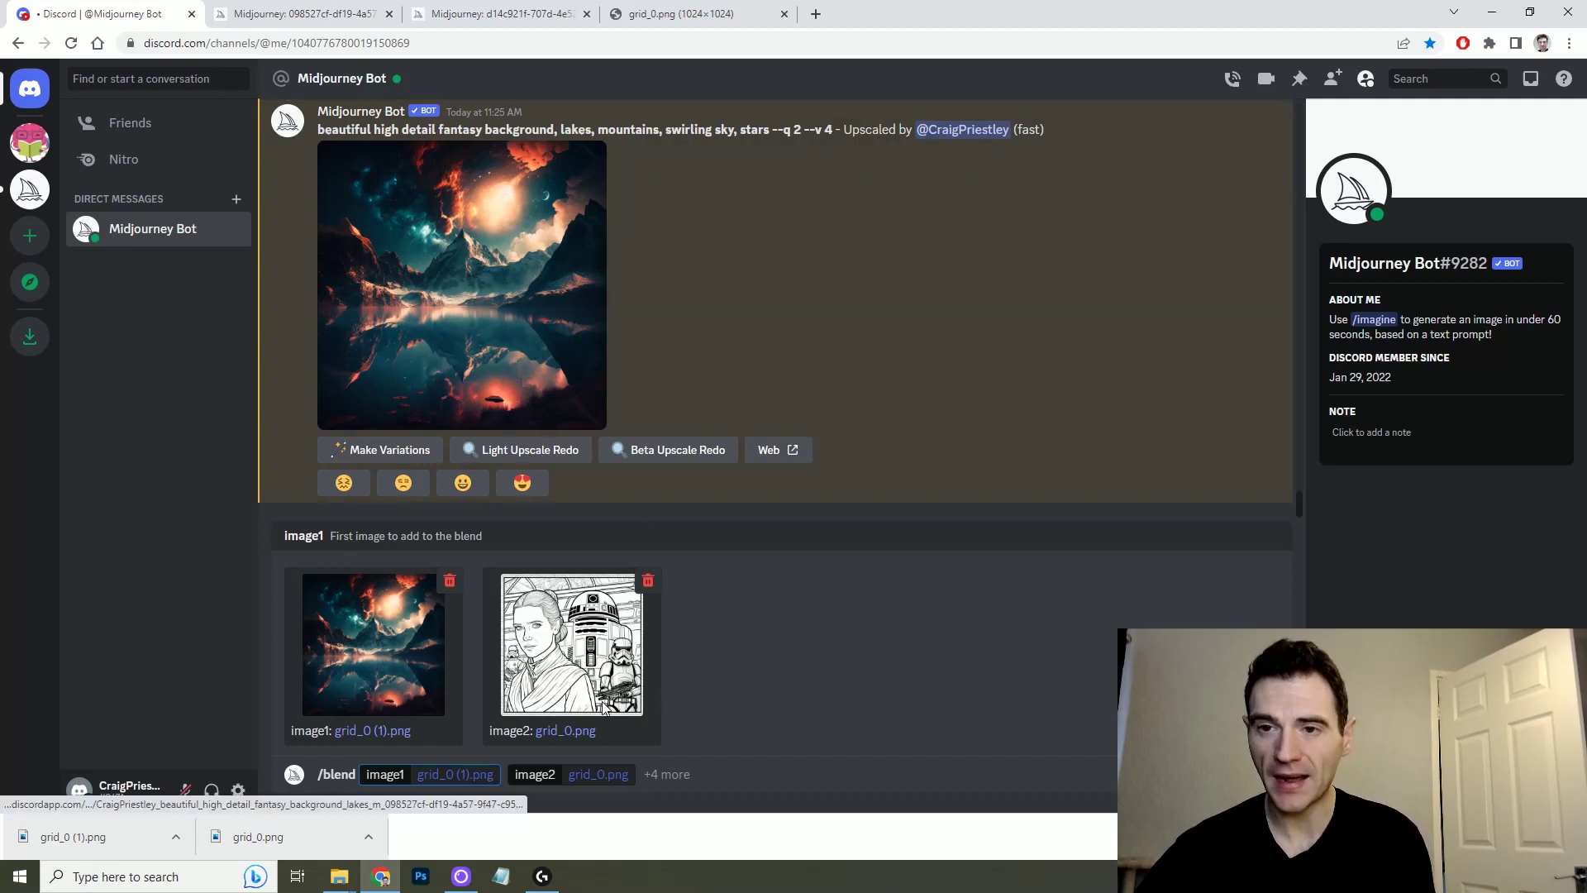
Send the blend of the fantasy landscape and coloring page, then preview the resulting grid
key(Return)
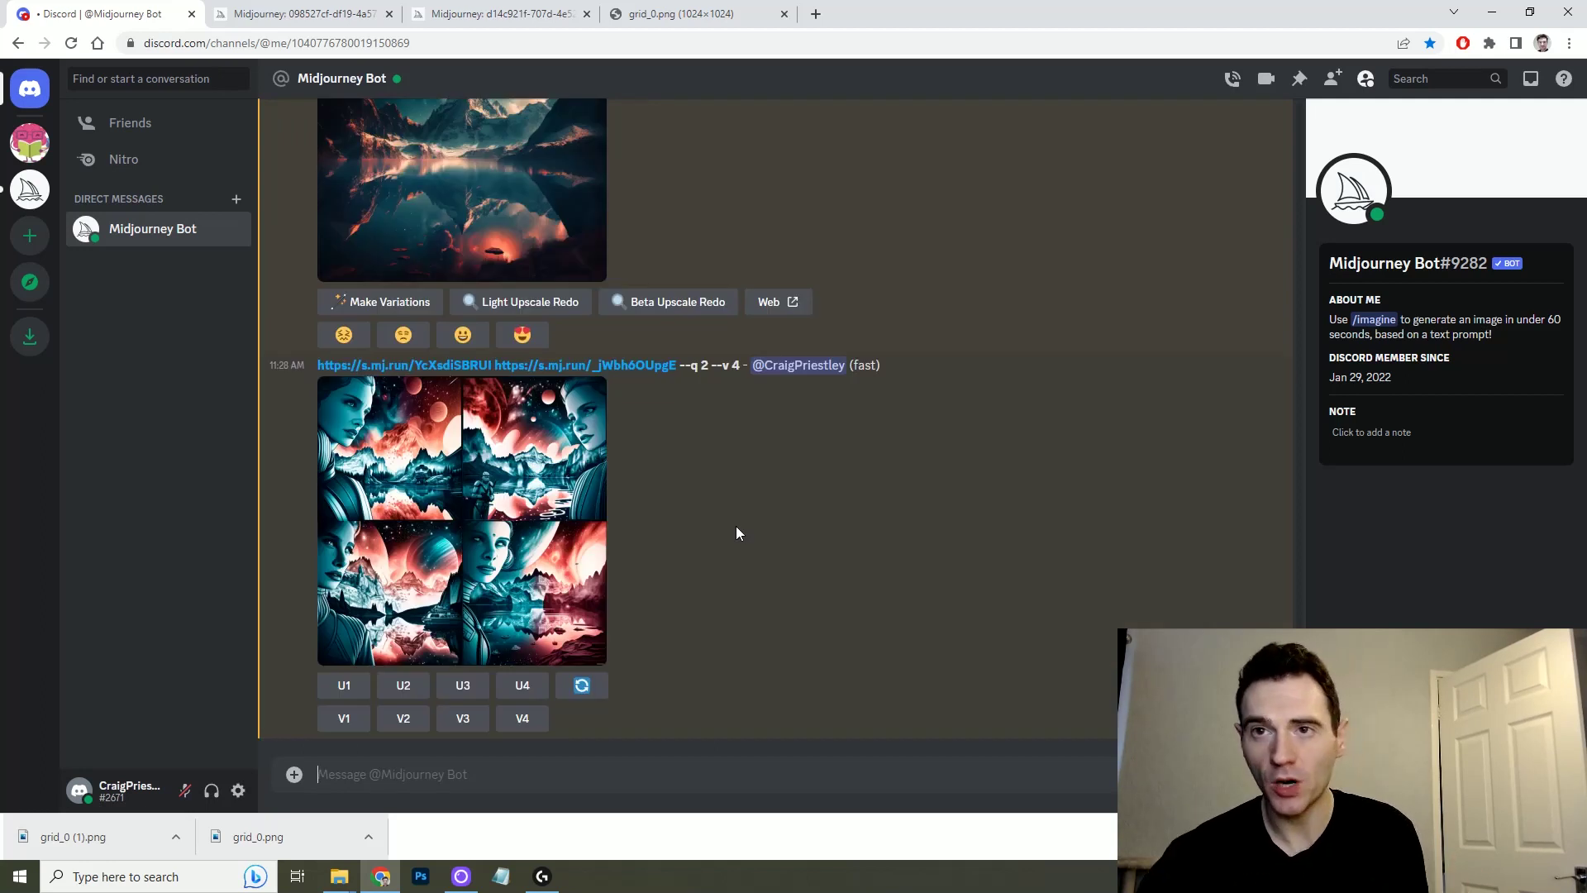
scroll(656, 534, up, 3)
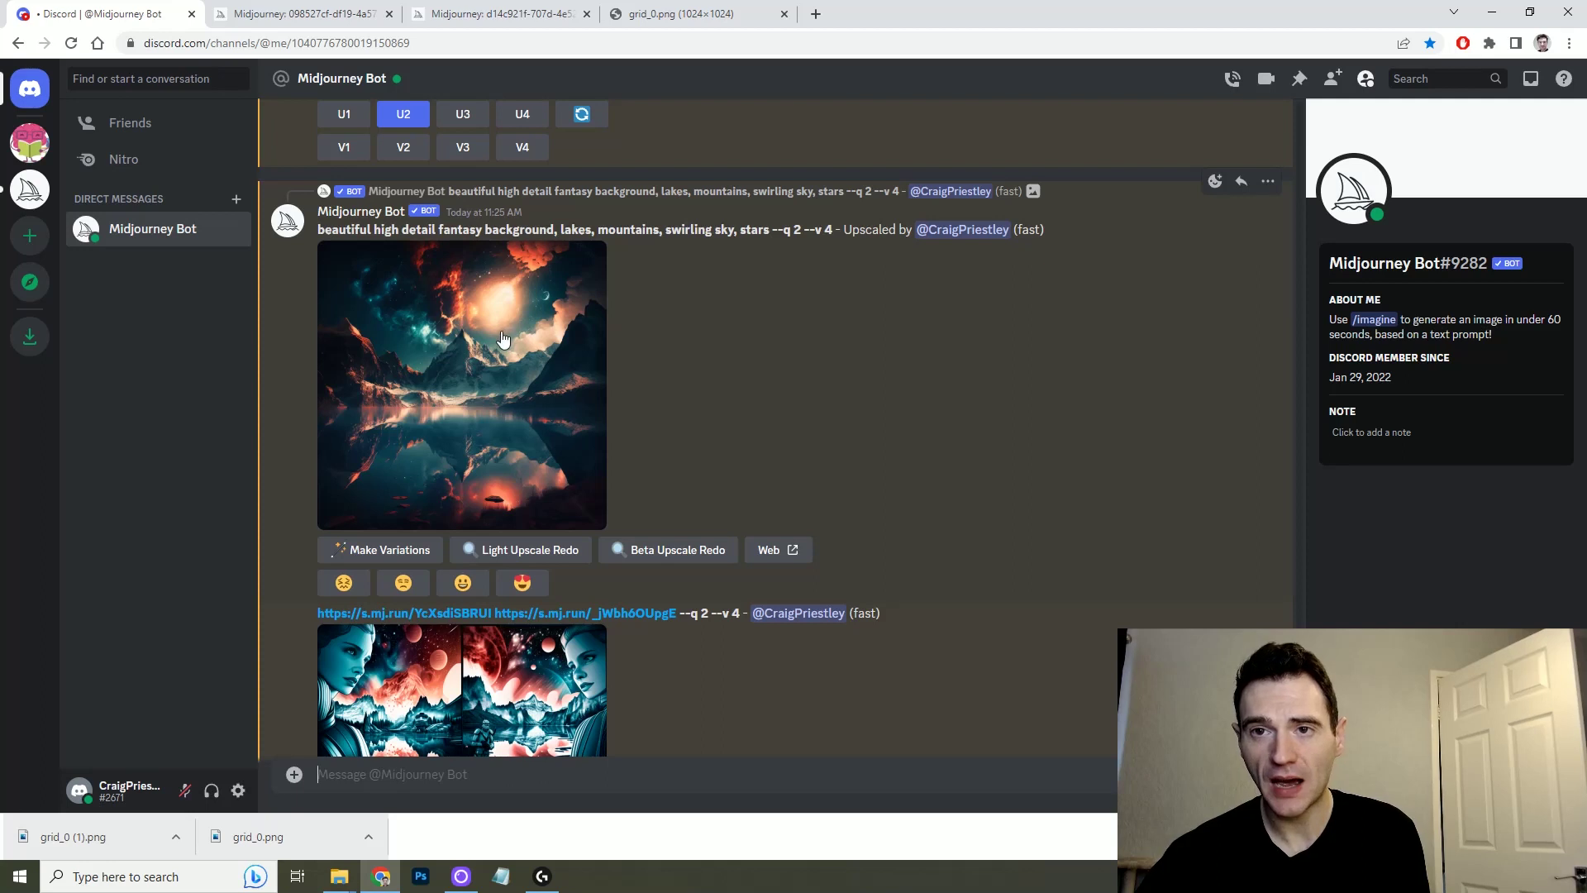
scroll(550, 429, down, 3)
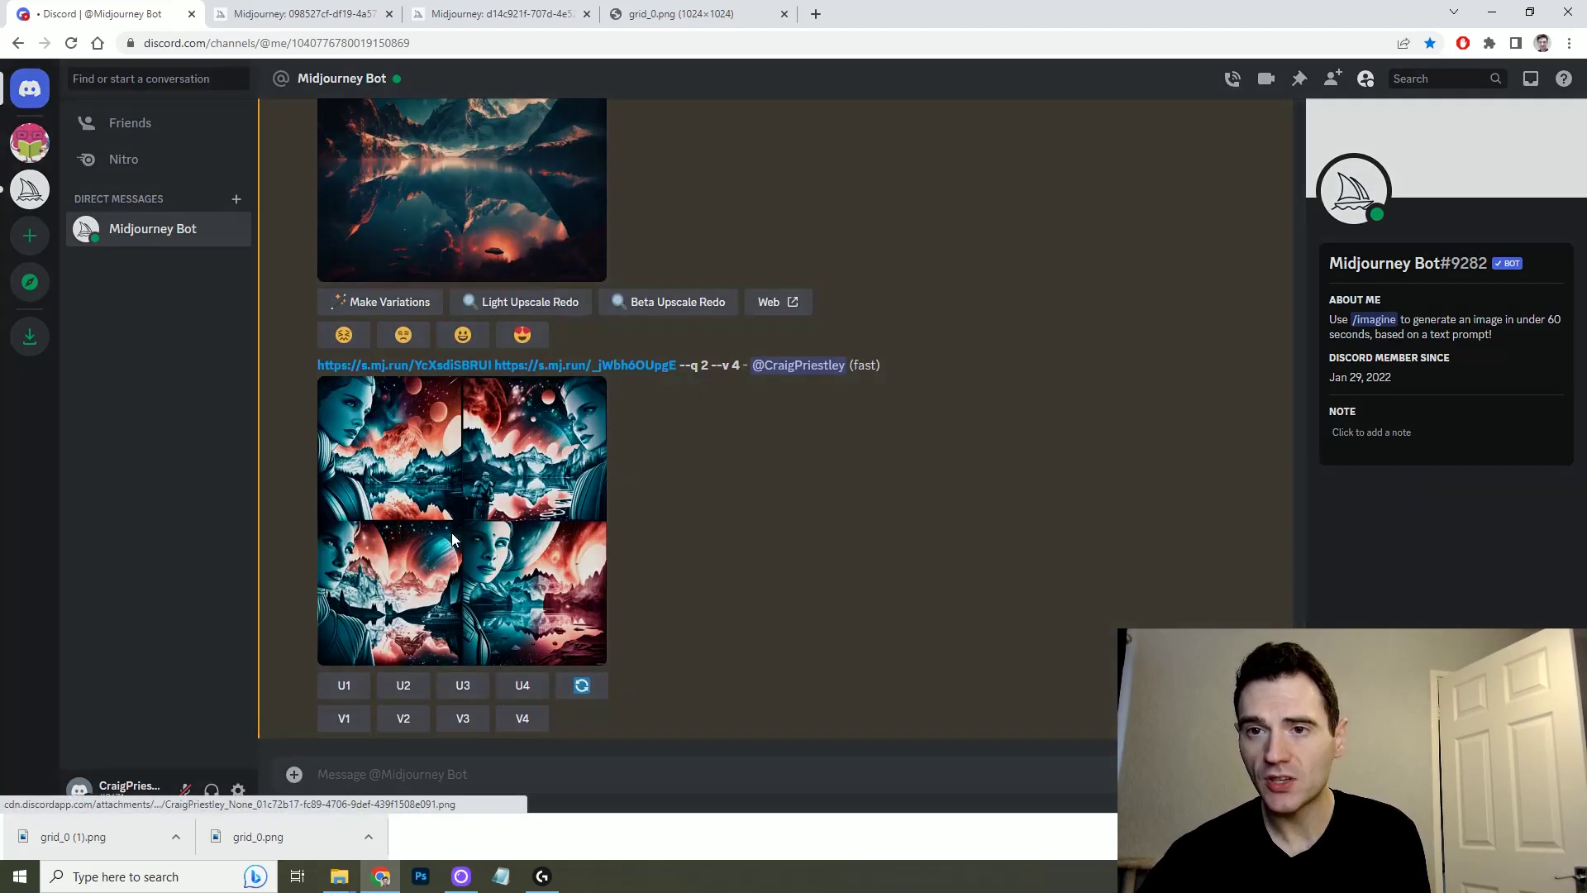
click(454, 539)
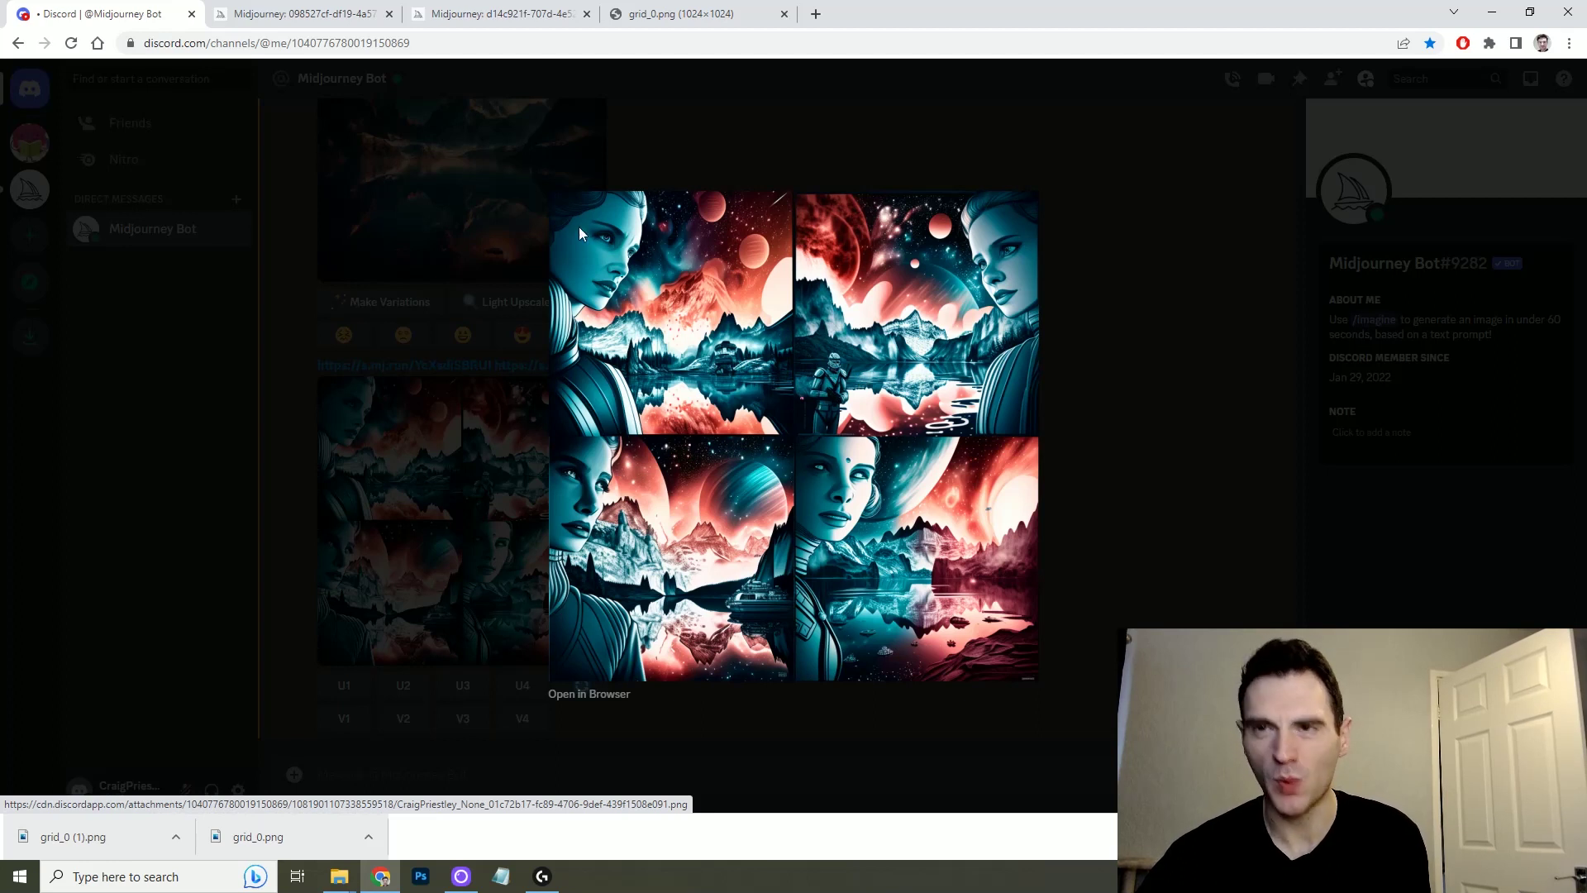
click(1132, 528)
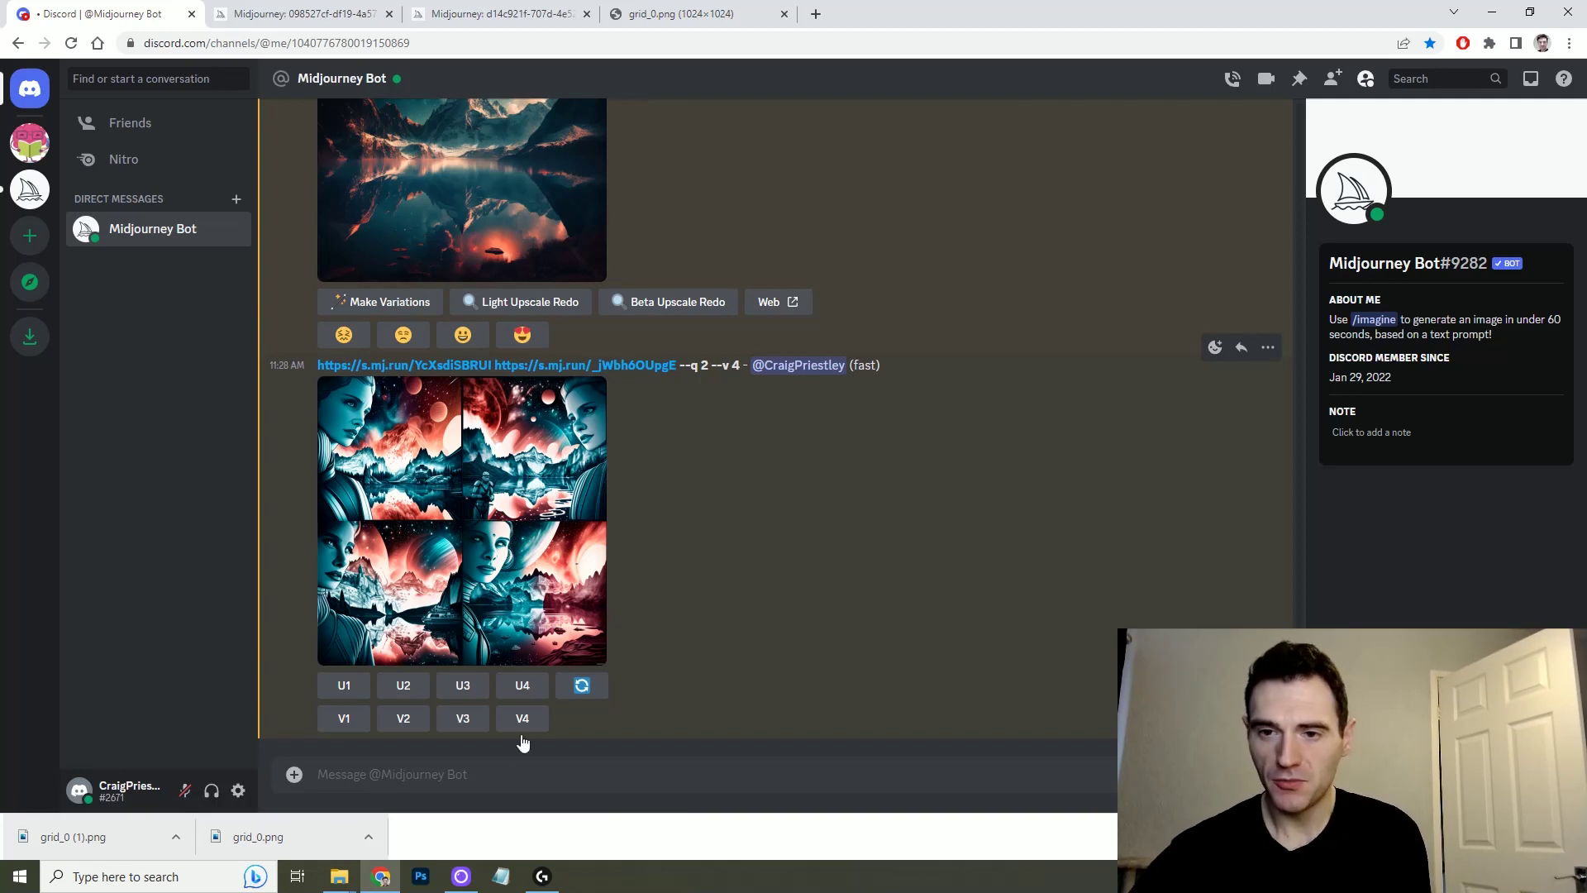
click(527, 774)
Enter an /imagine prompt beginning with 'star wars'
text(/i)
key(Return)
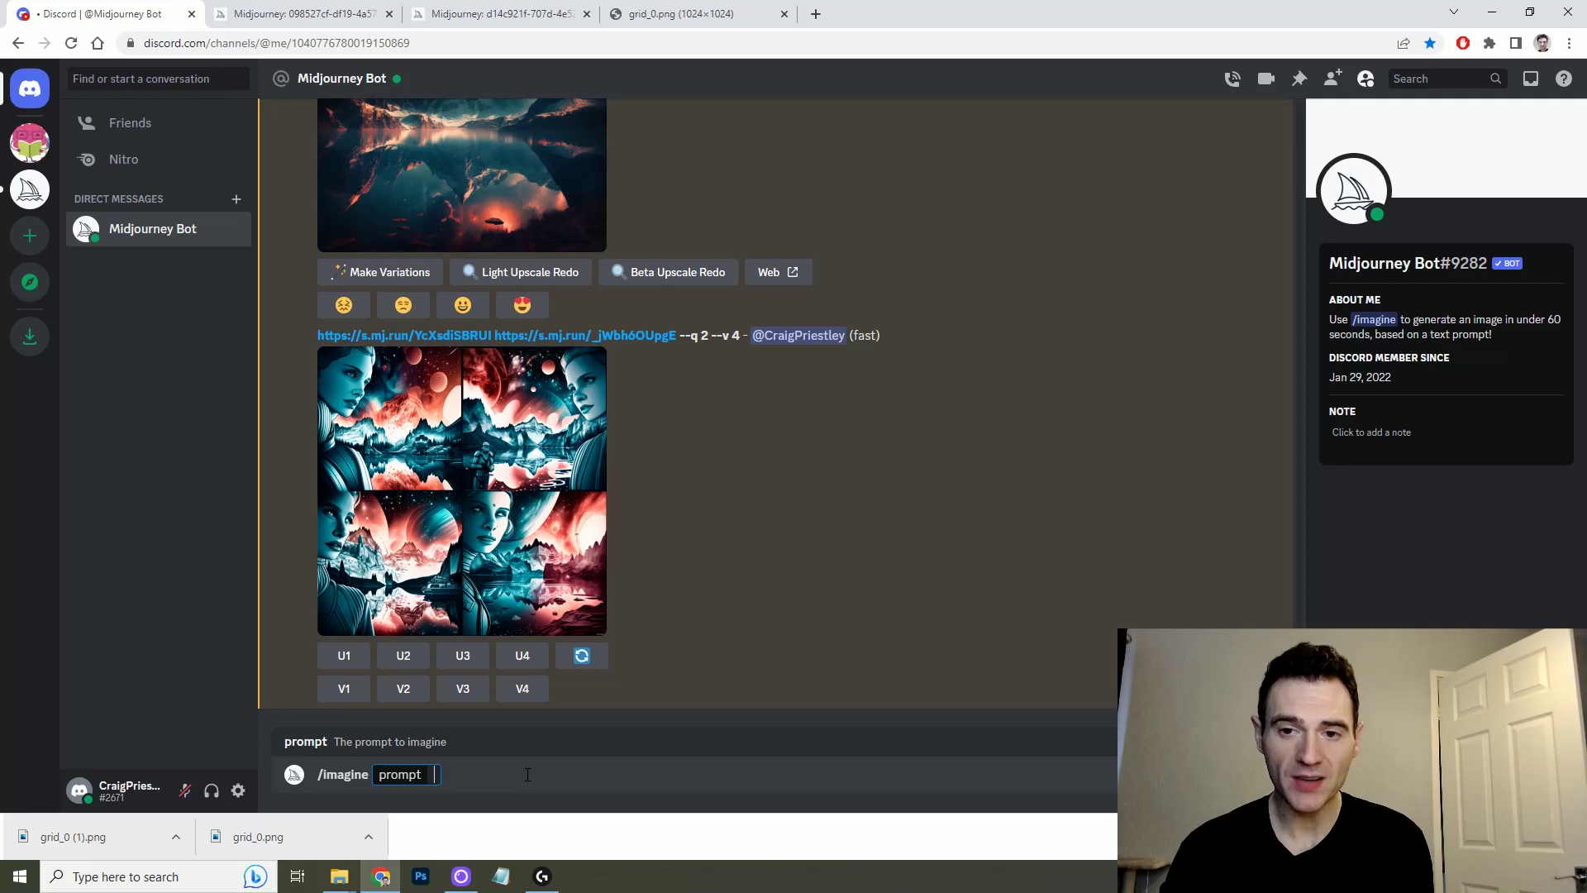
text(star wars)
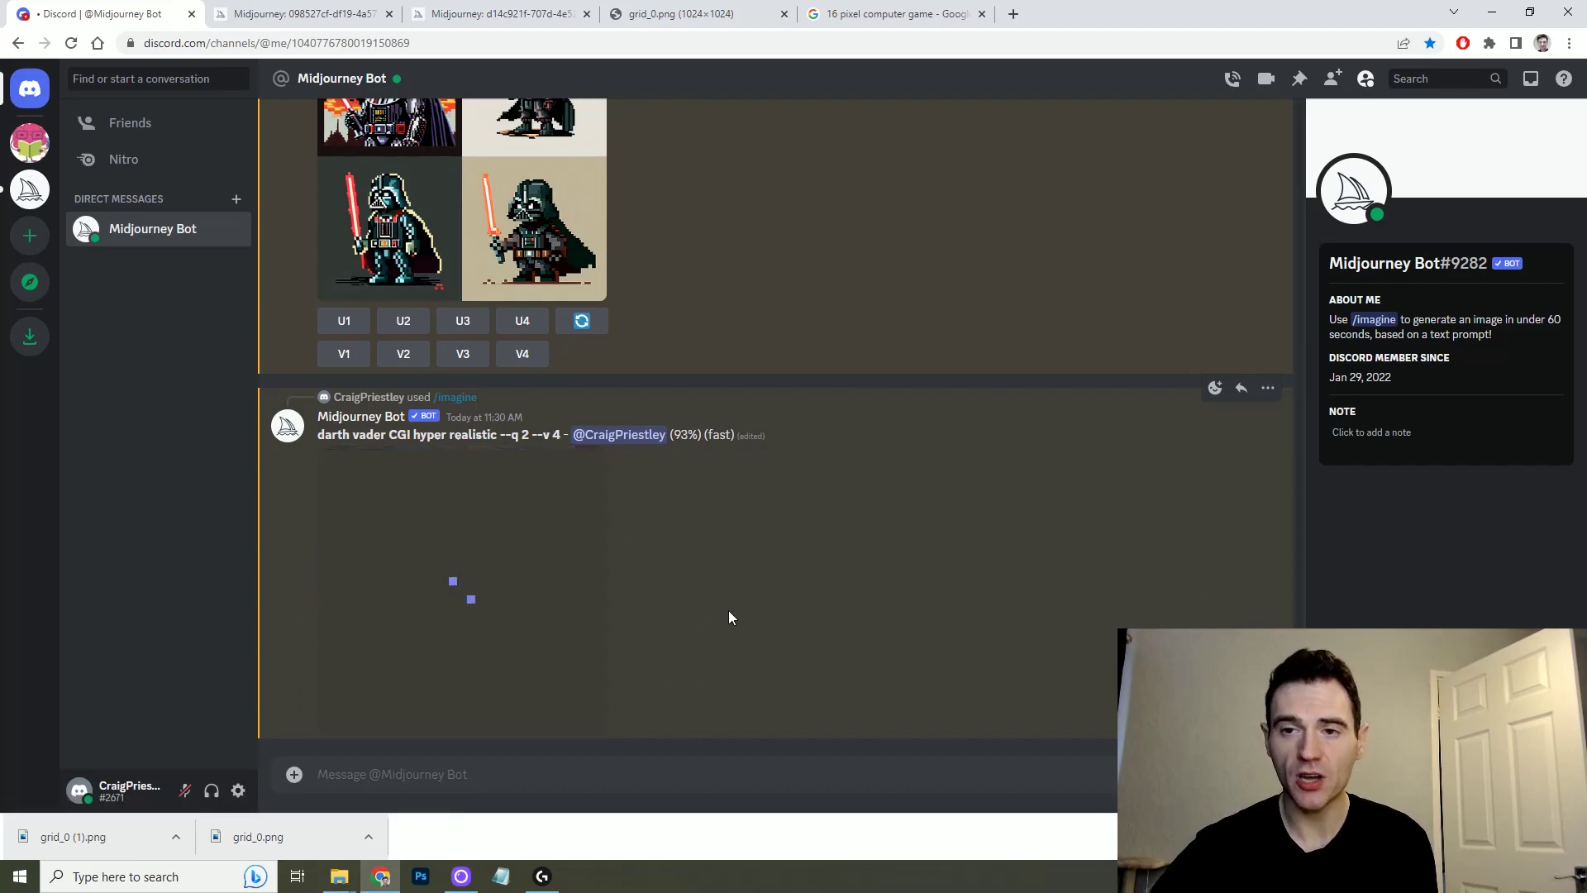
Preview the 16-bit pixel-art Darth Vader grid, then leave the CGI hyper-realistic Vader grid enlarged
scroll(727, 612, up, 1)
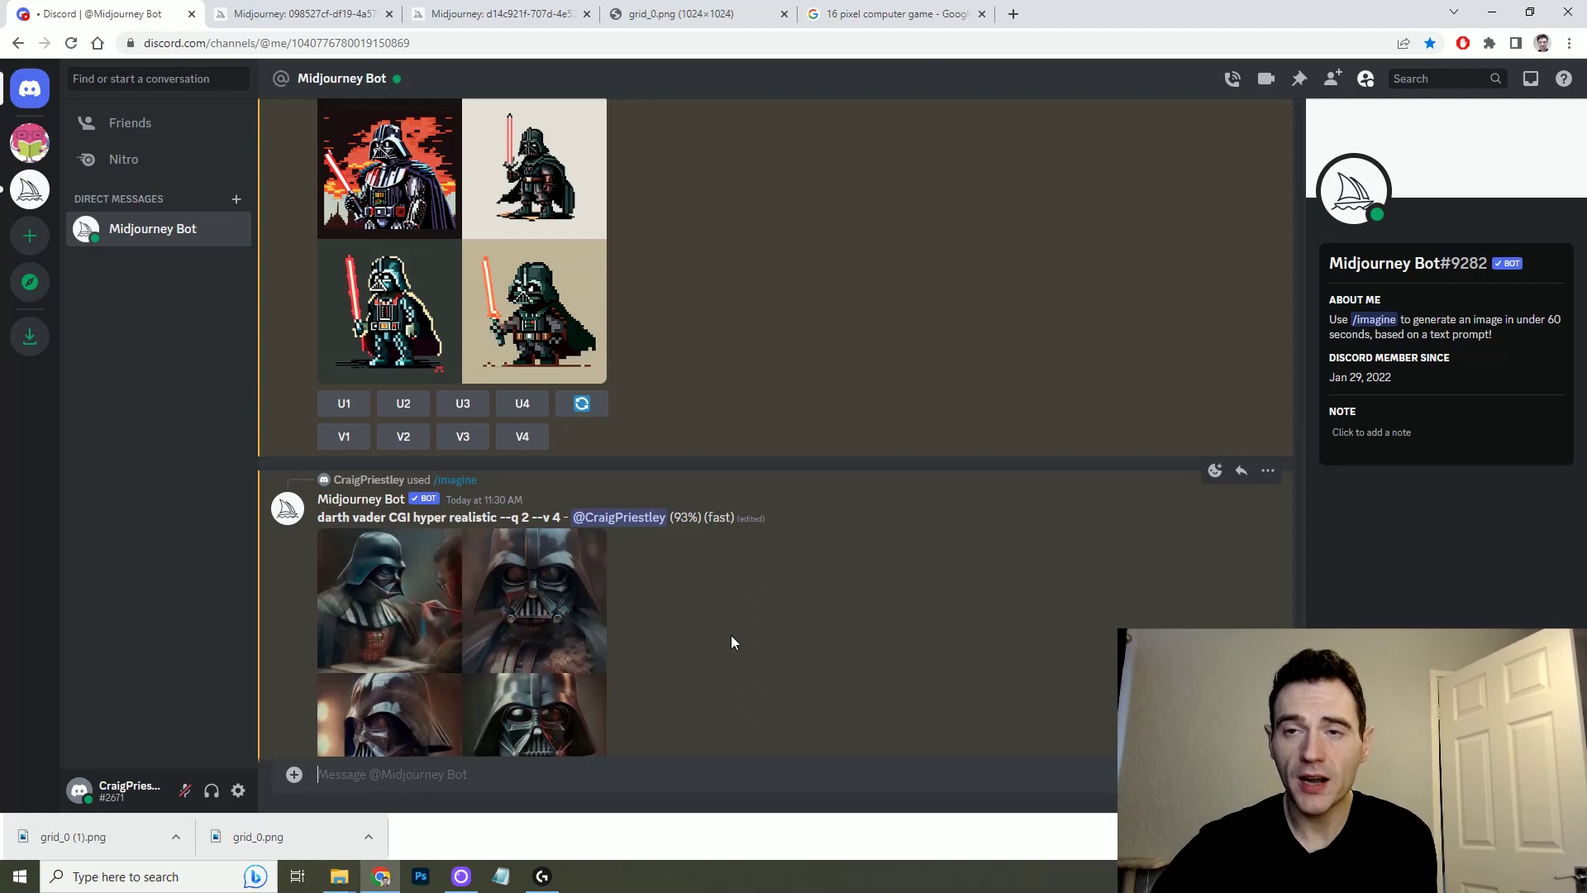
scroll(732, 633, up, 3)
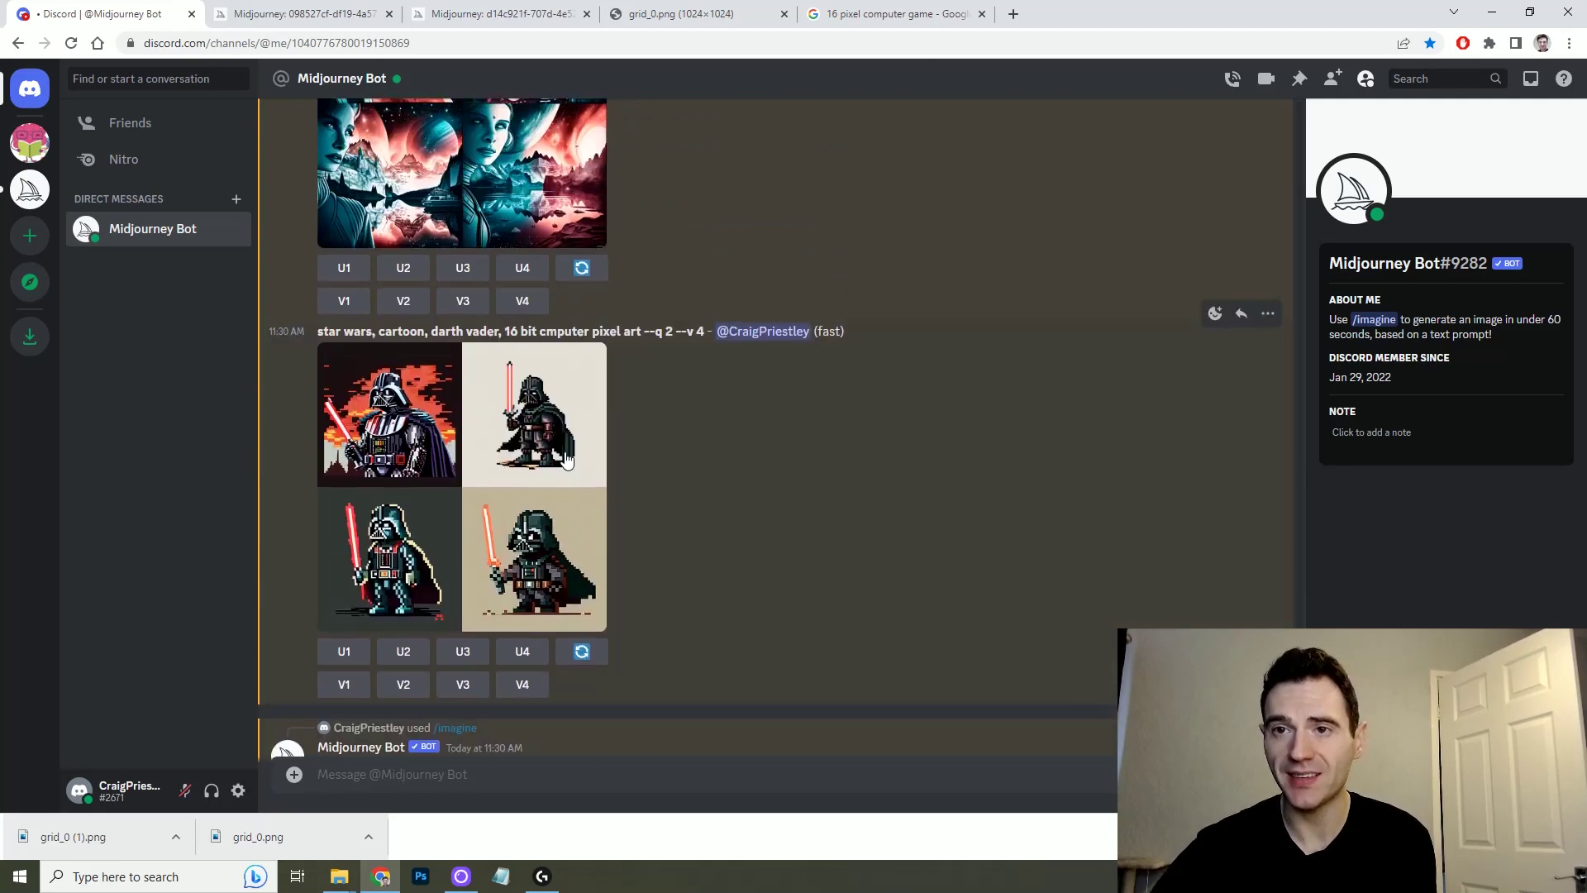
click(494, 496)
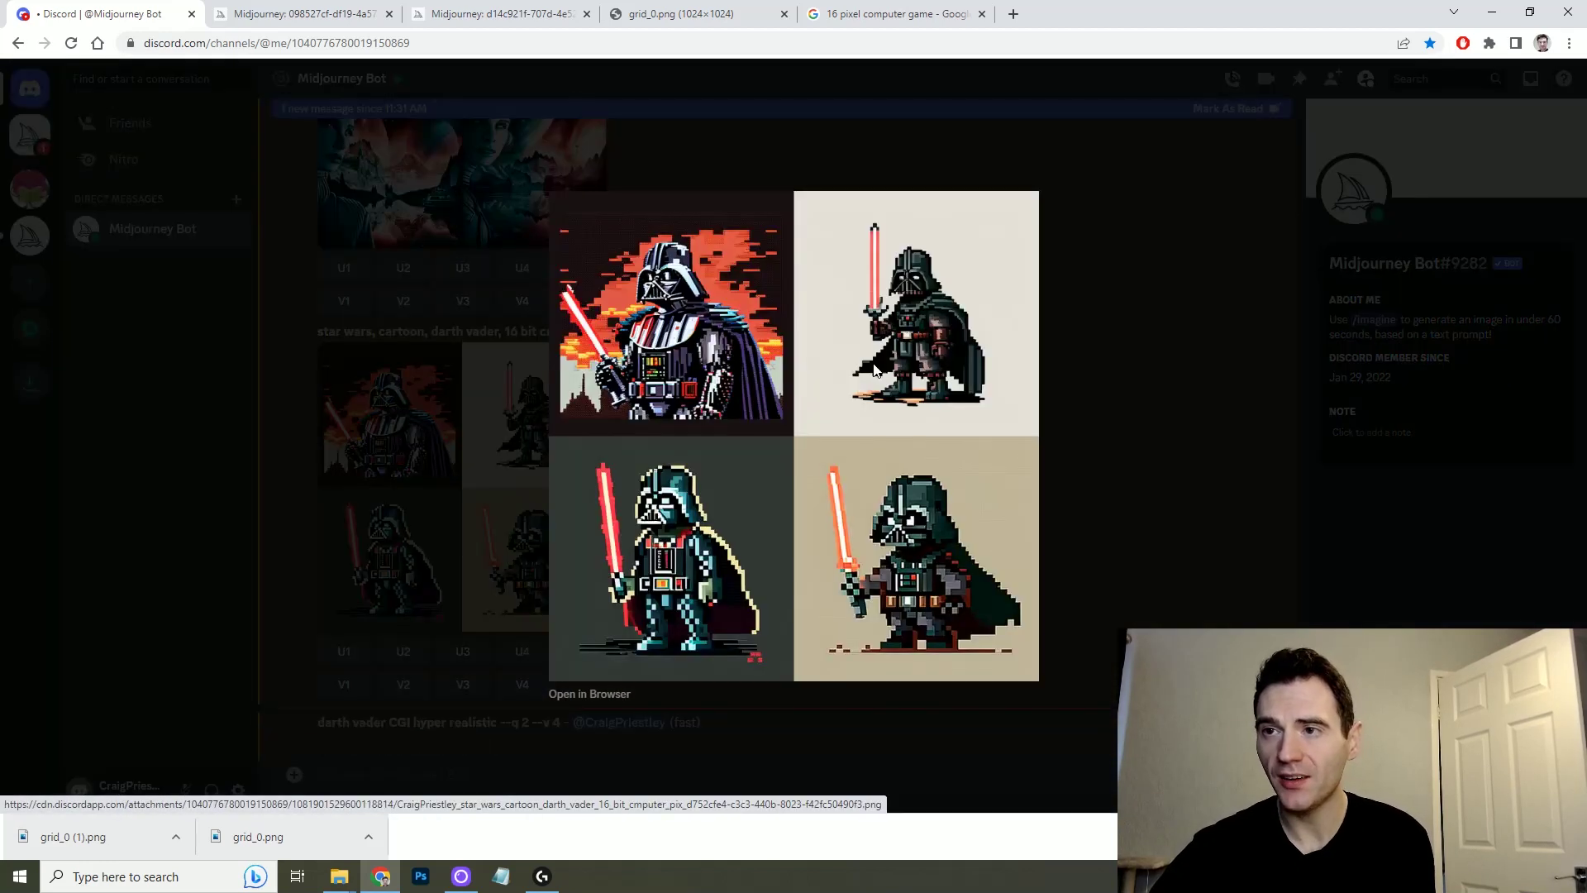
click(1121, 431)
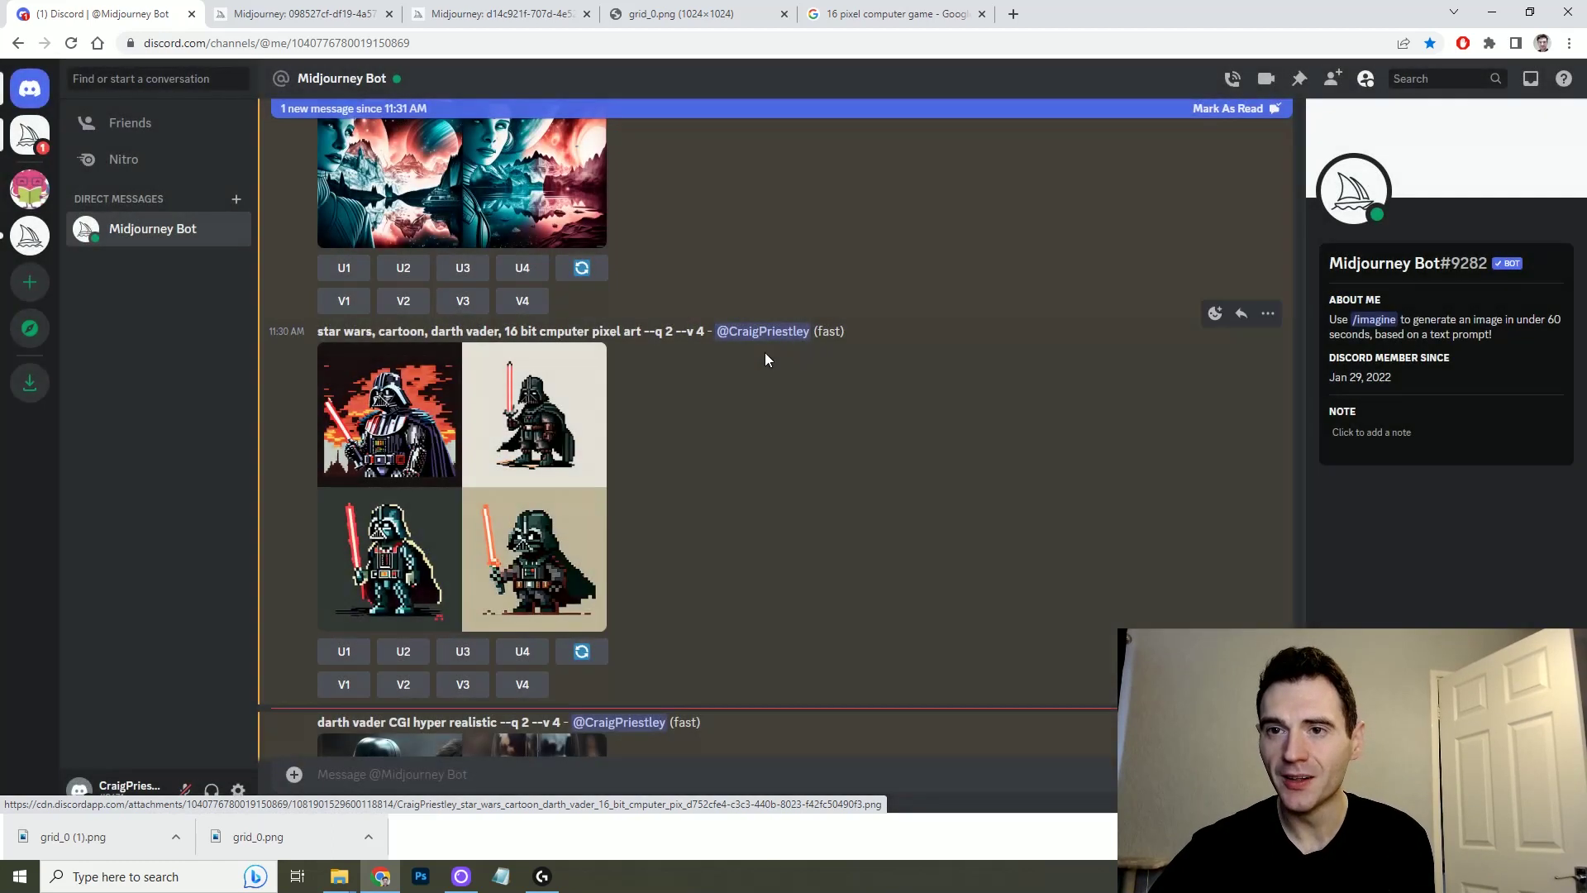
scroll(765, 352, down, 3)
click(437, 506)
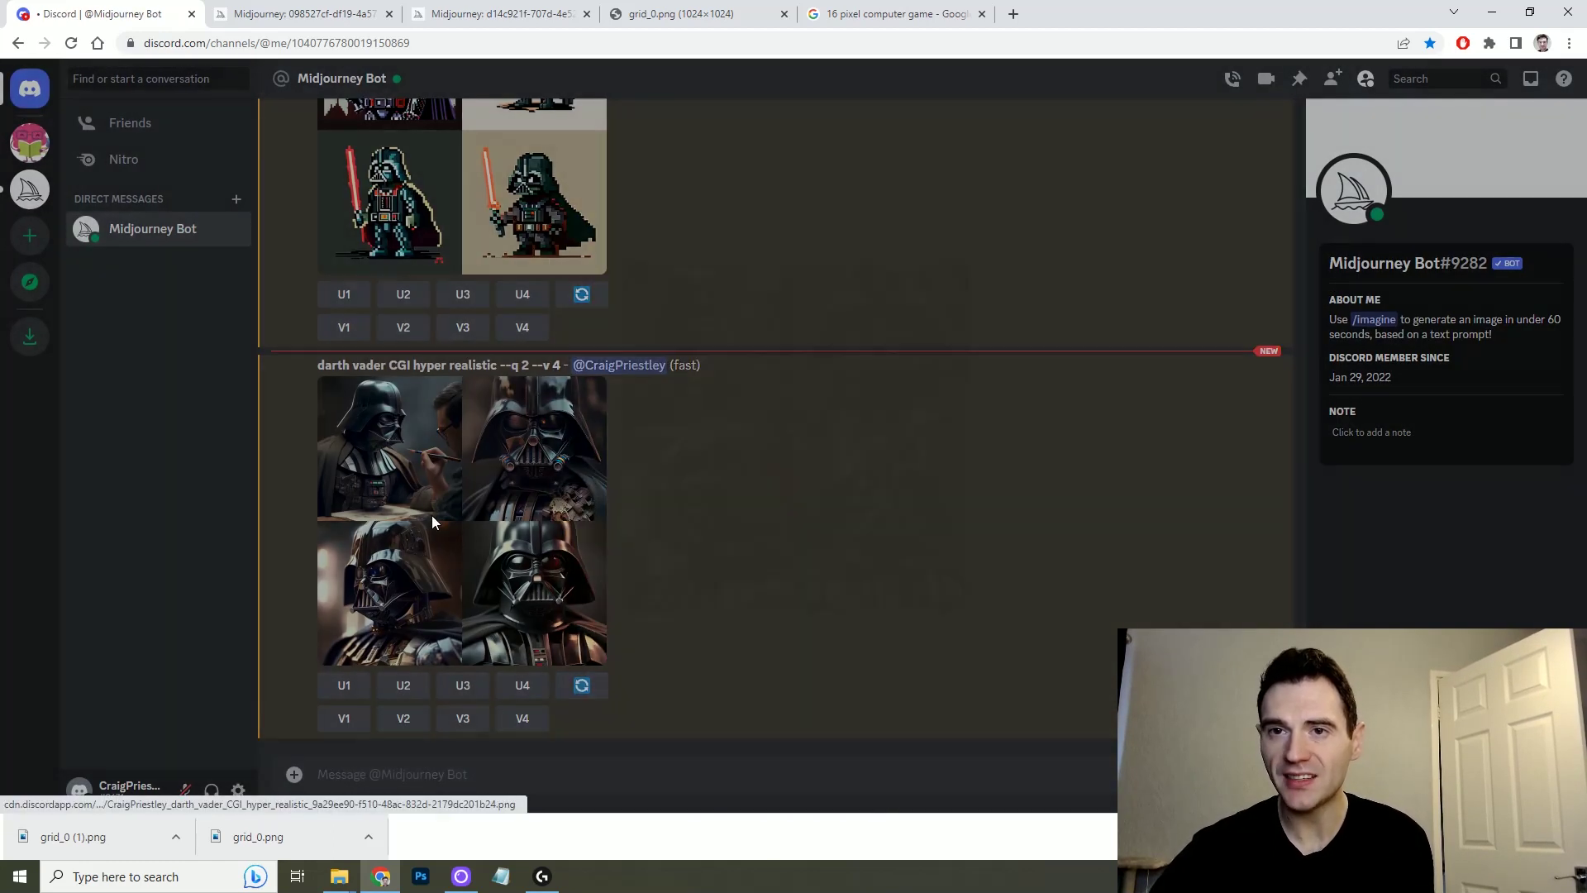